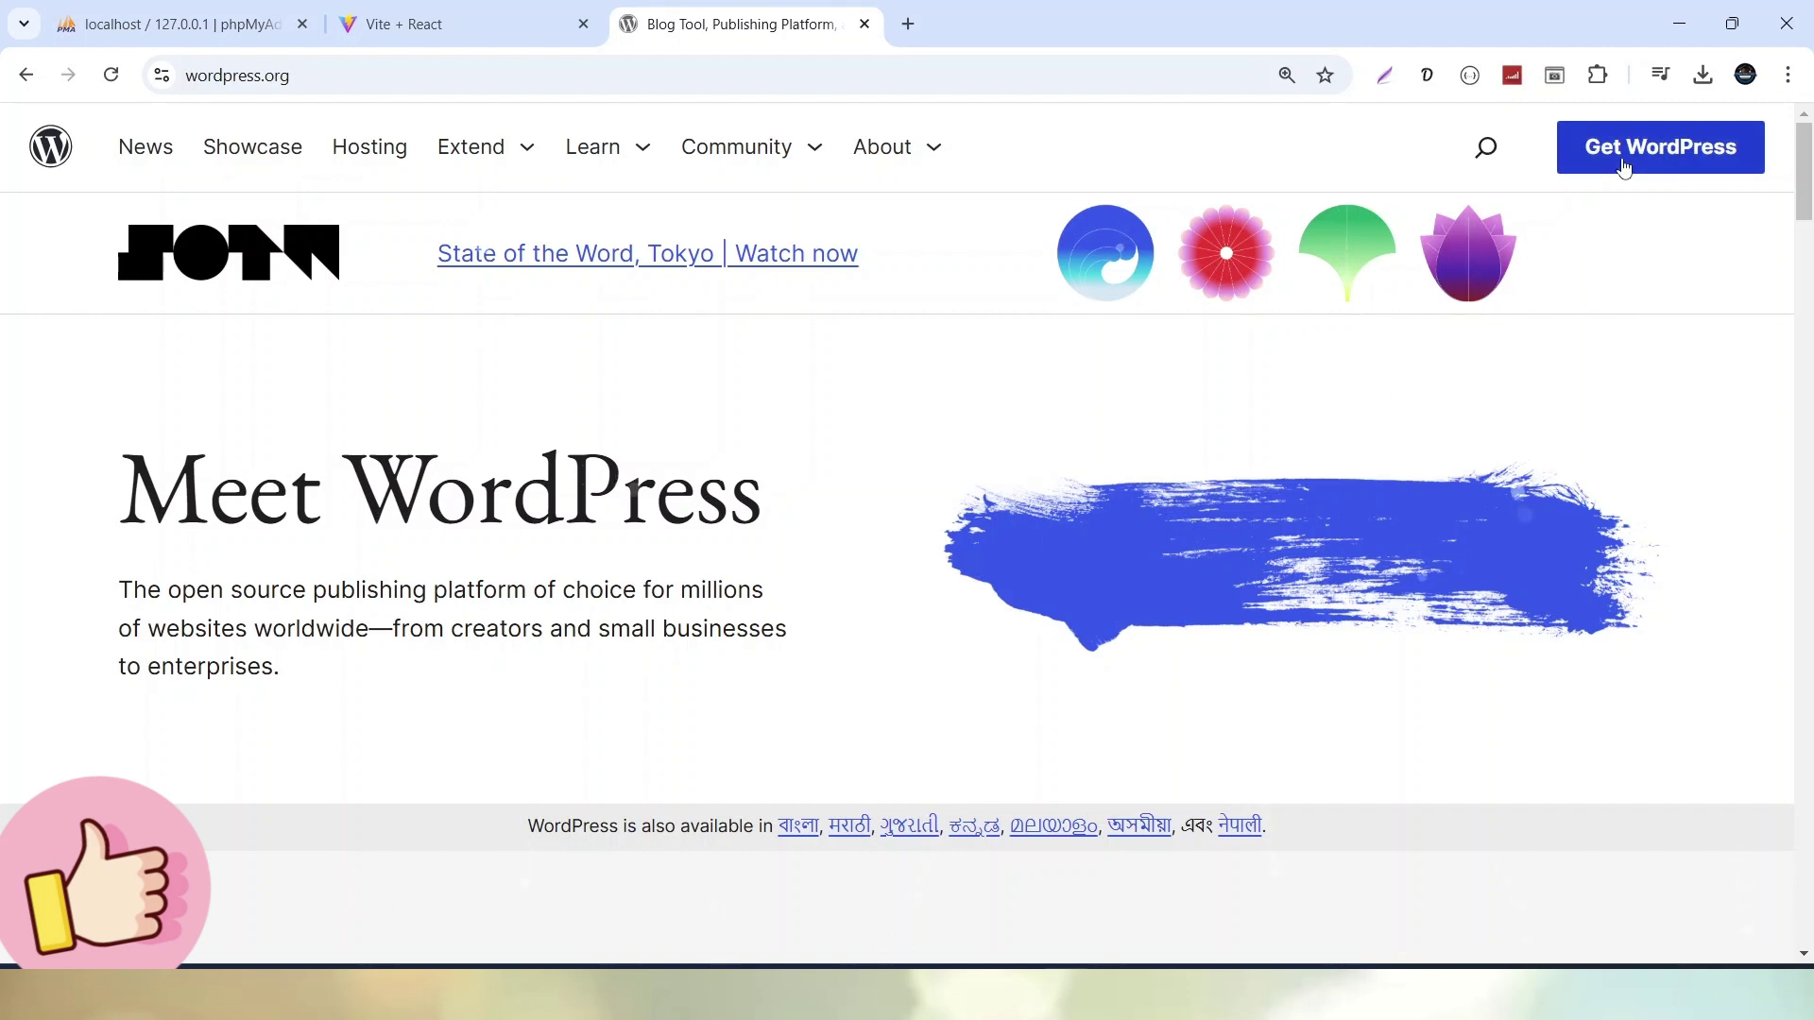
Download the WordPress 6.7.1 package from the Get WordPress page and dismiss the download history
left_click(1687, 160)
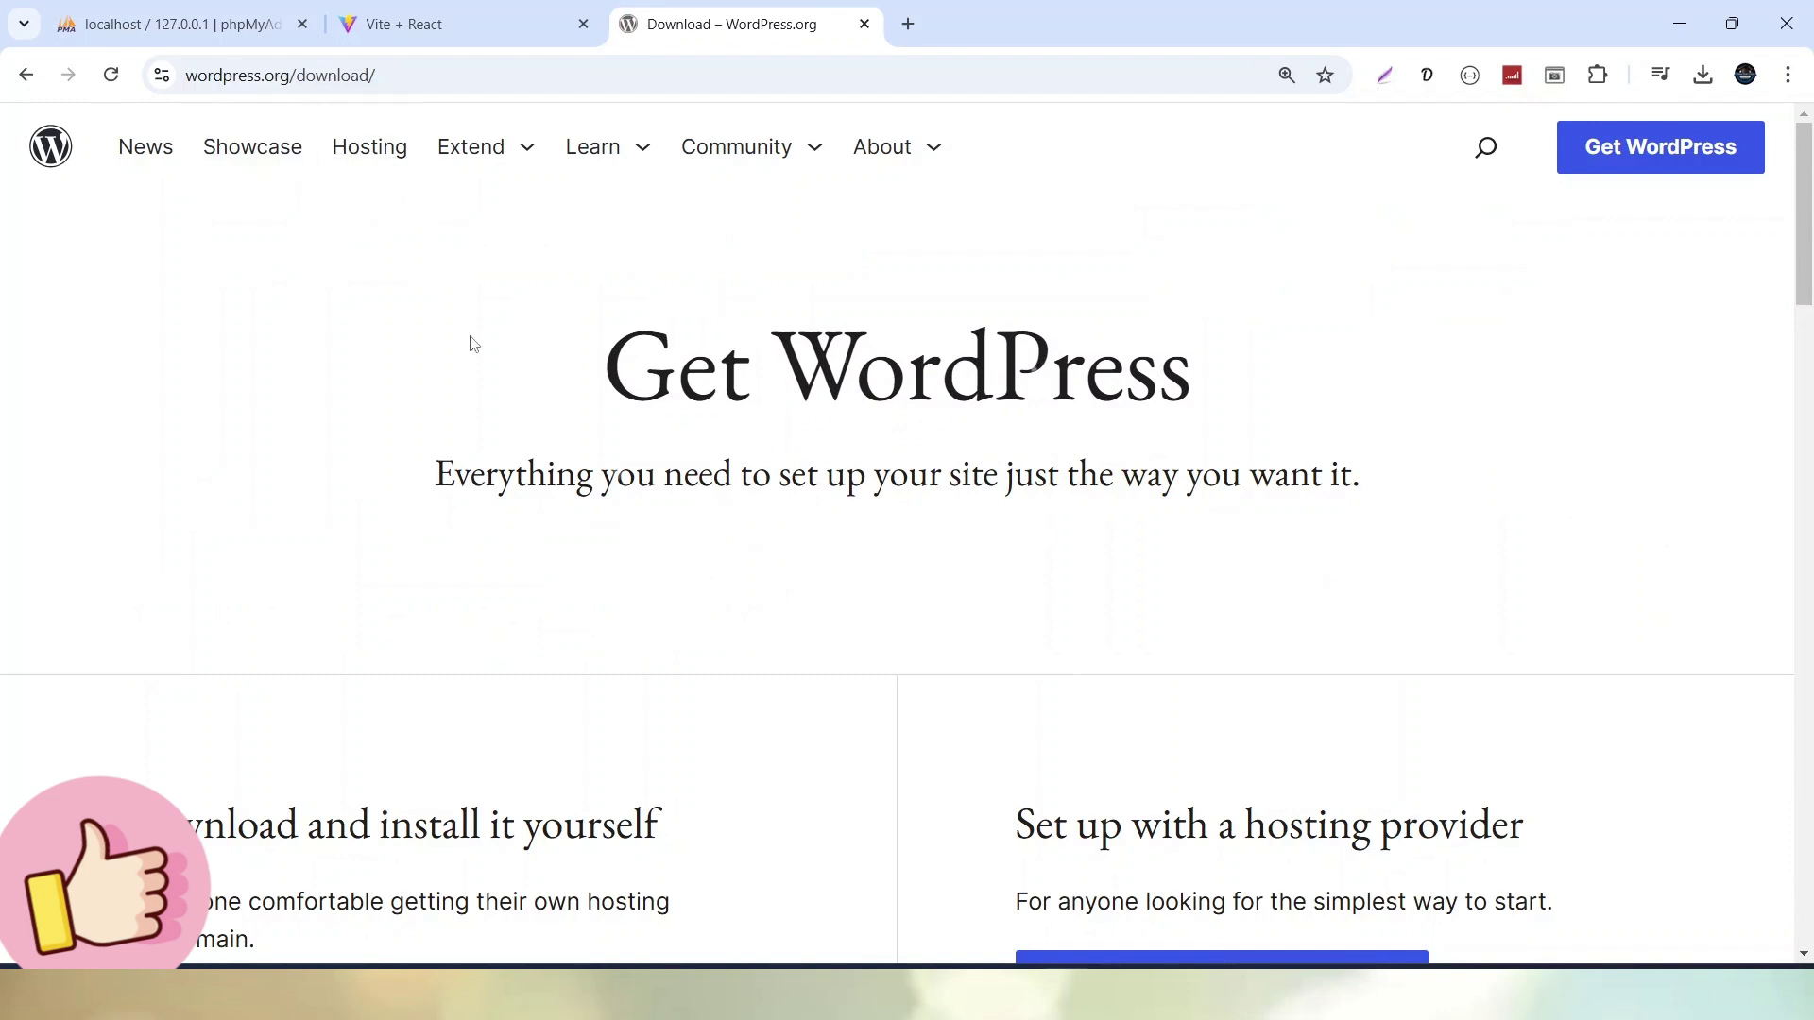
scroll(552, 419, "down", 1)
scroll(551, 418, "down", 5)
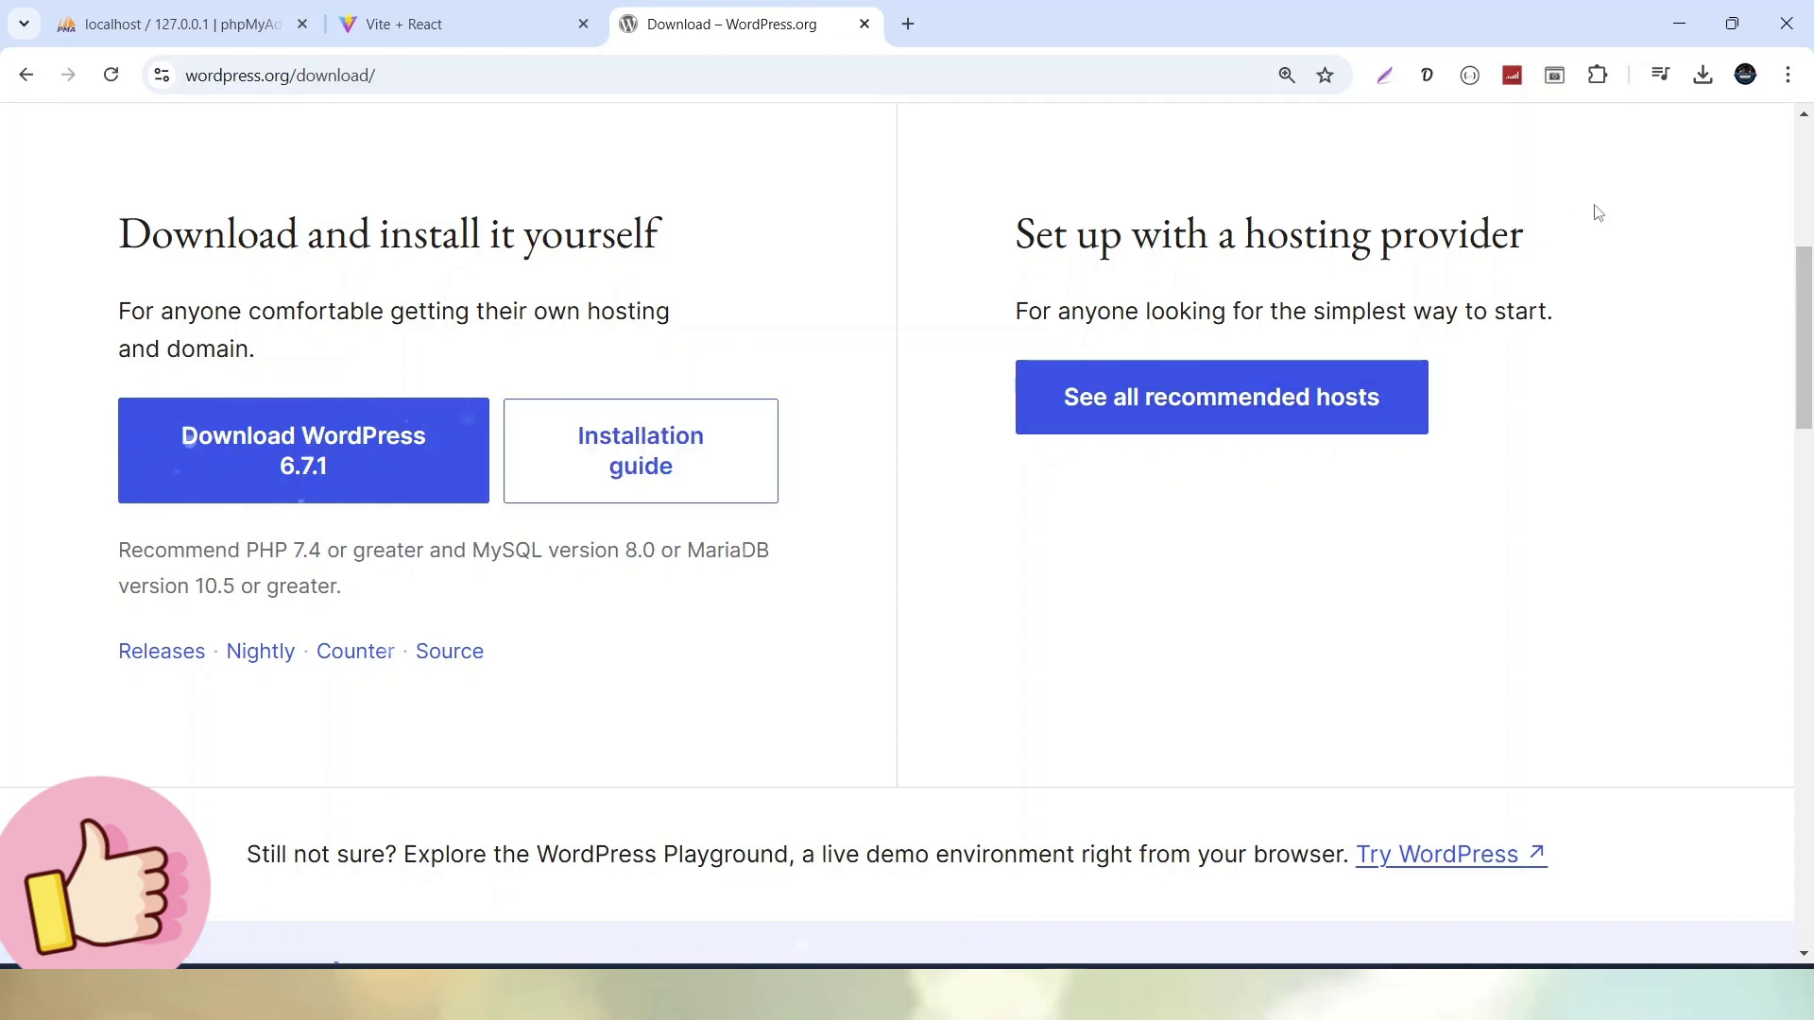
left_click(1701, 80)
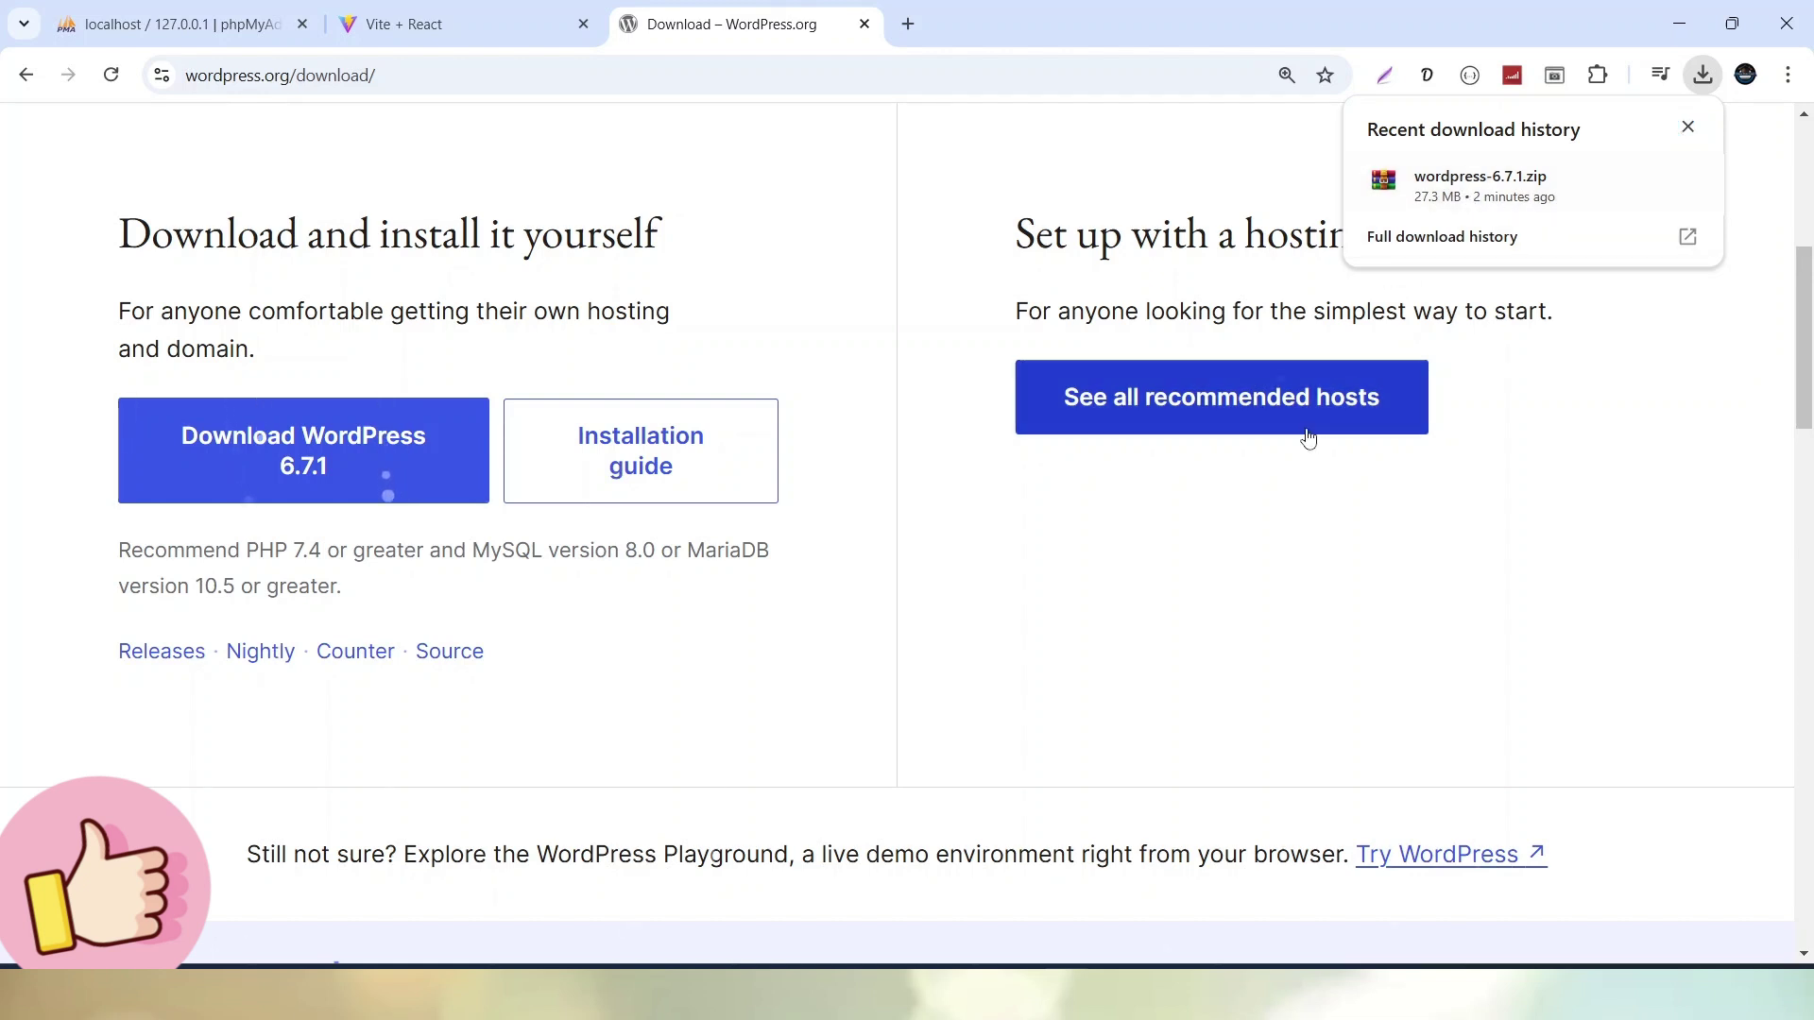
left_click(1227, 618)
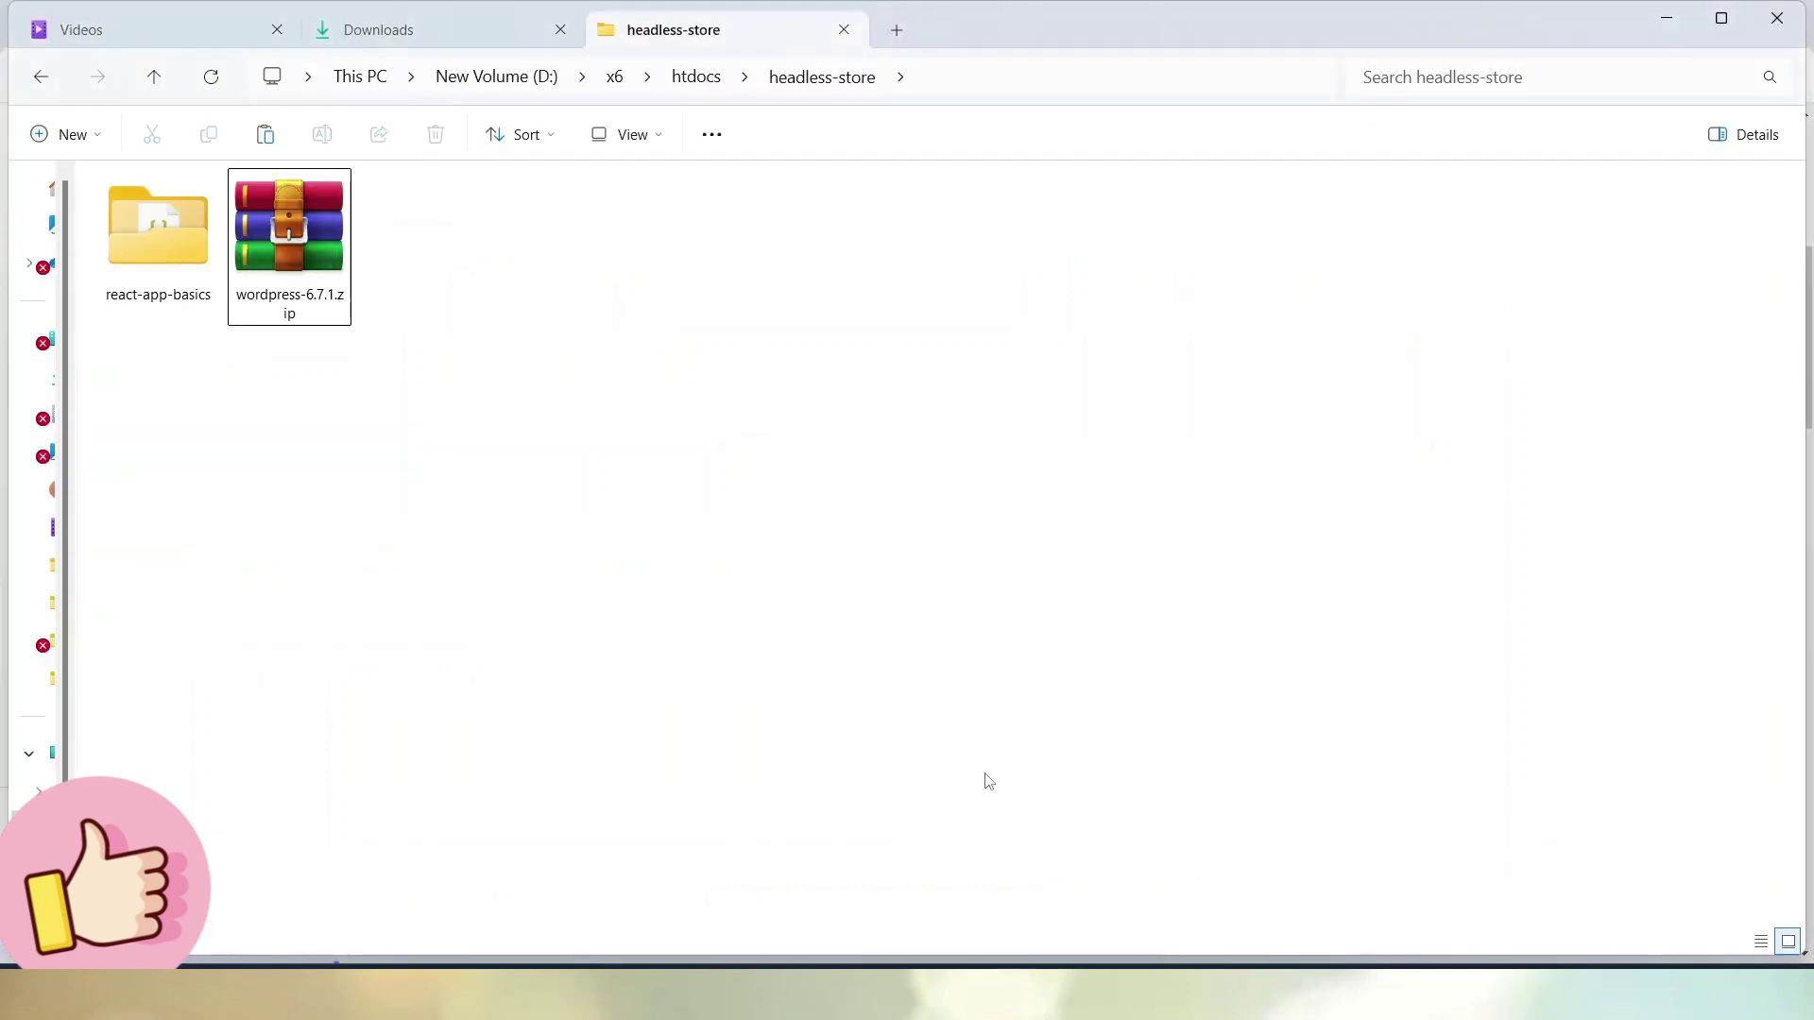
Extract wordpress-6.7.1.zip into headless-store\wordpress, trimming the version suffix from the destination
left_click(316, 219)
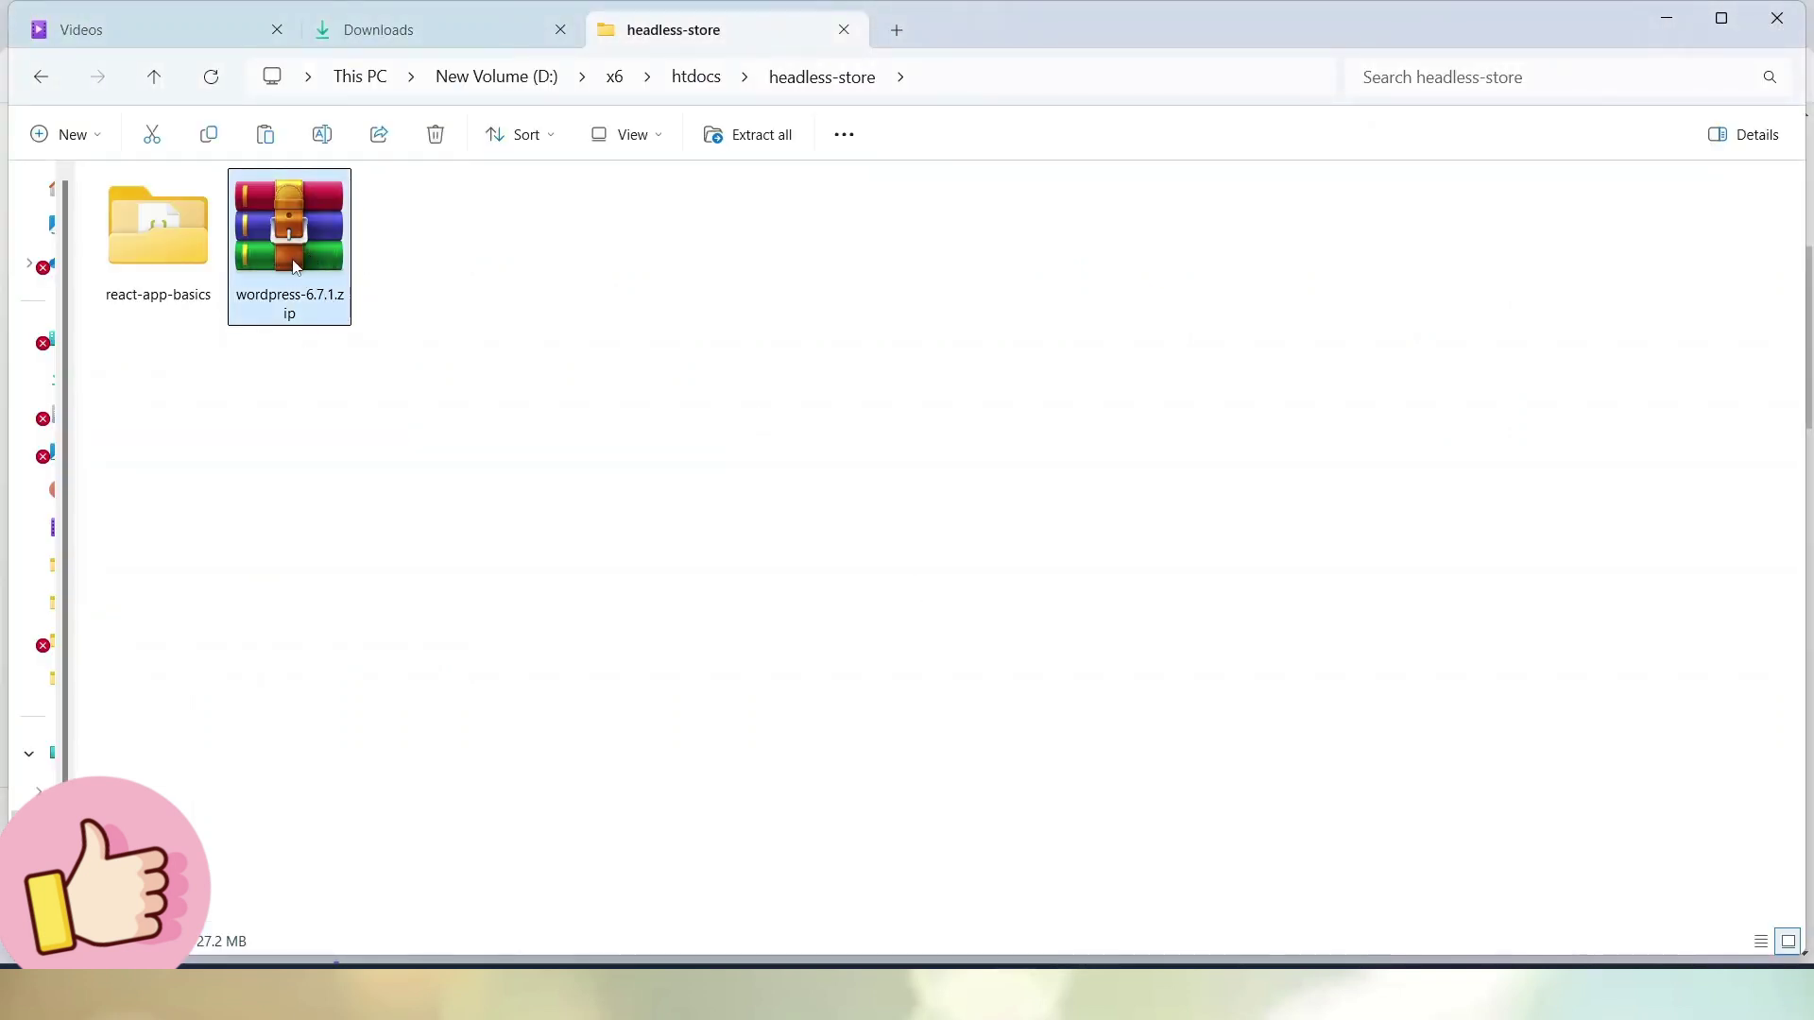
right_click(284, 249)
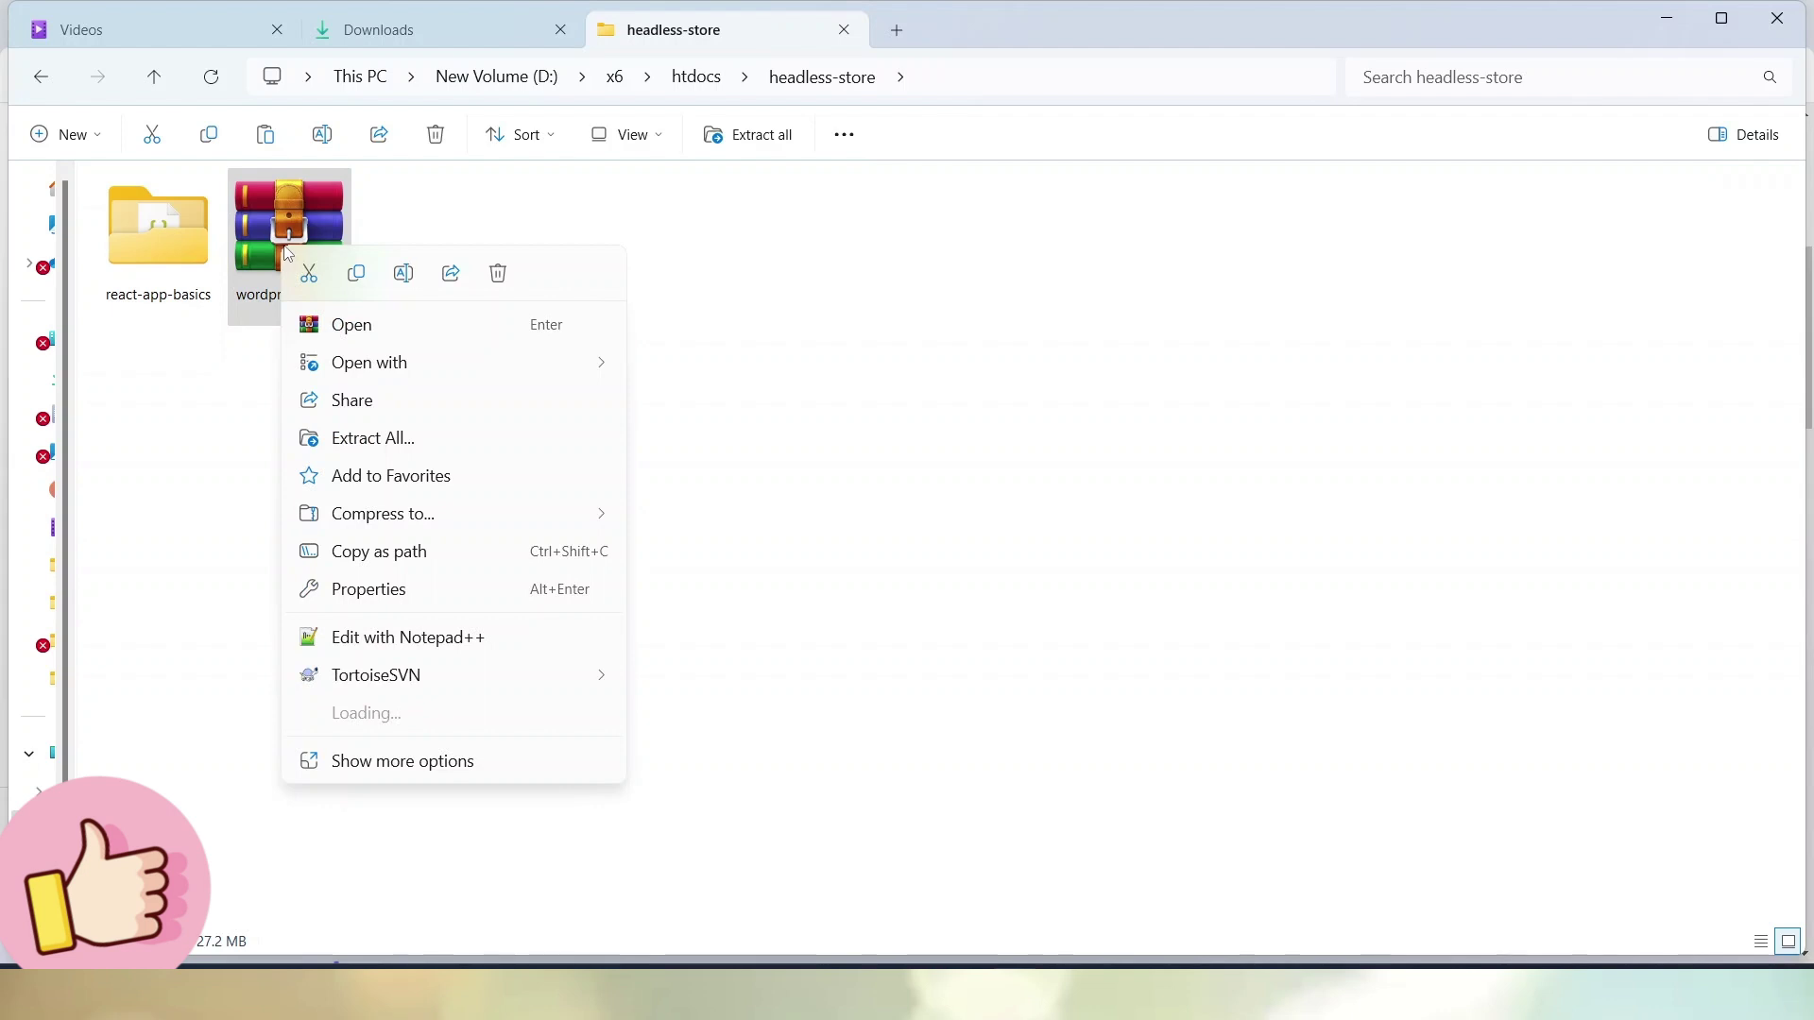
left_click(378, 439)
left_click(988, 392)
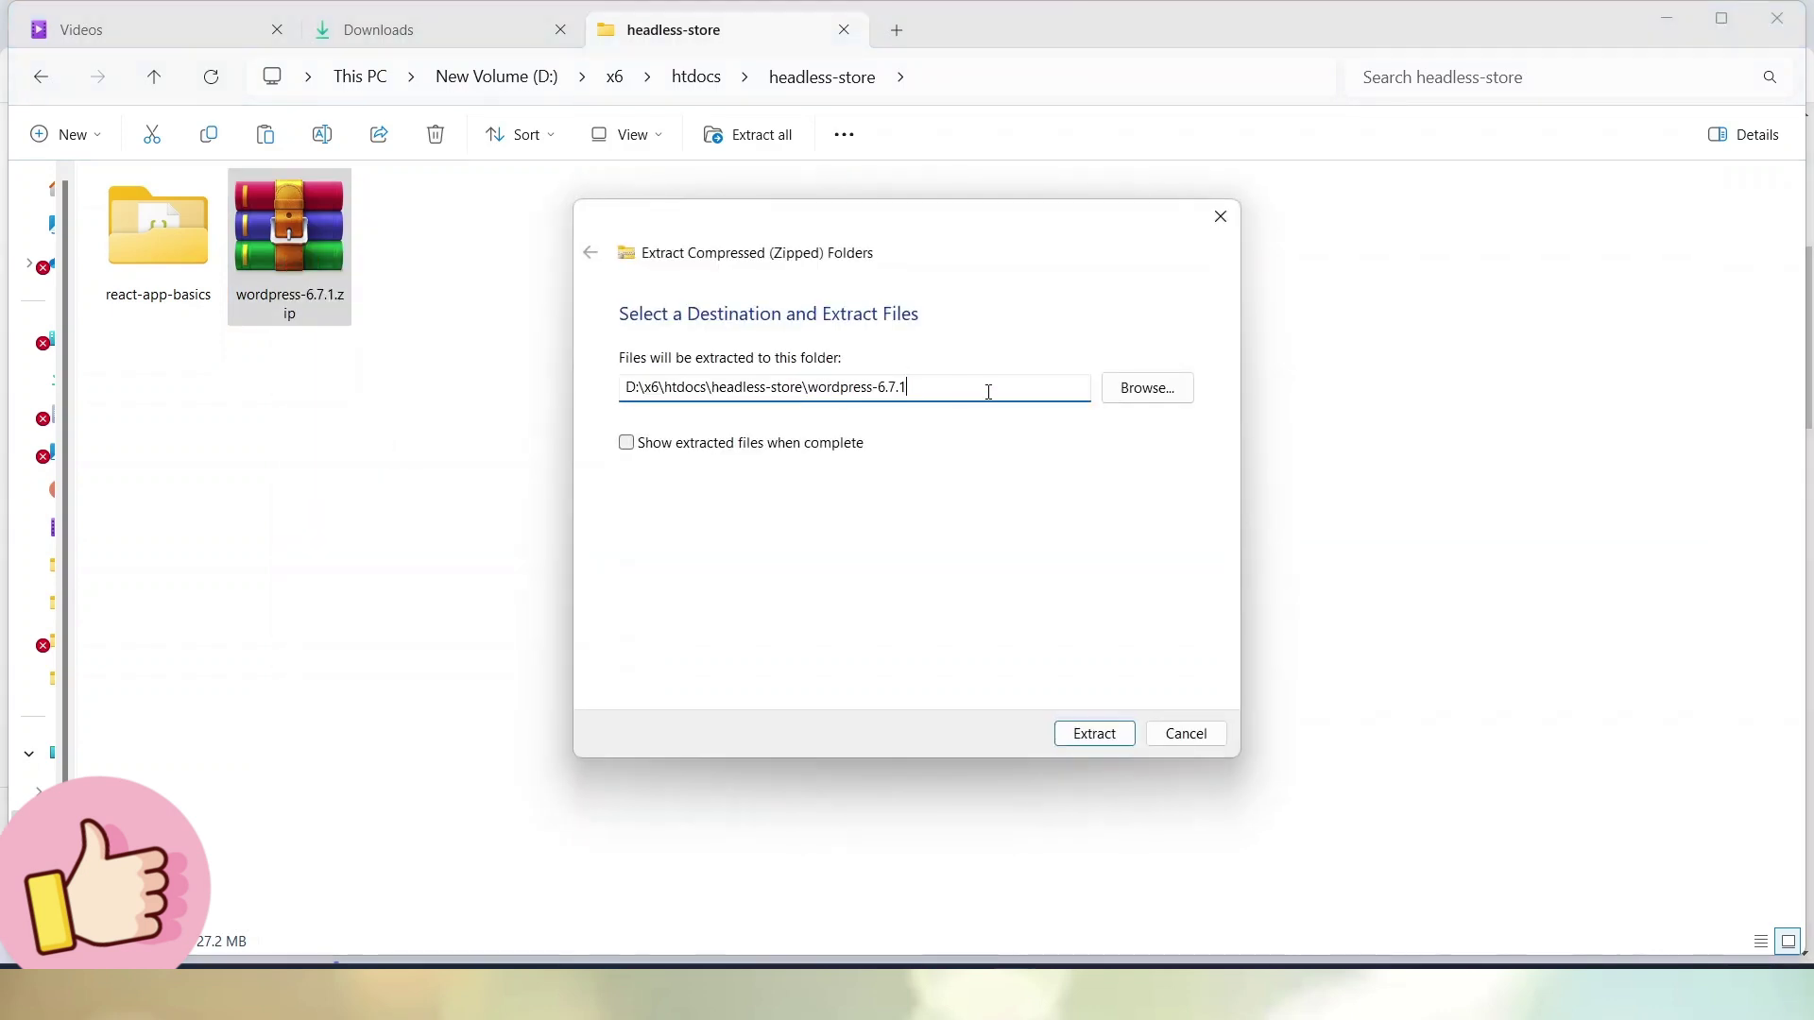
key("BackSpace")
key("BackSpace")
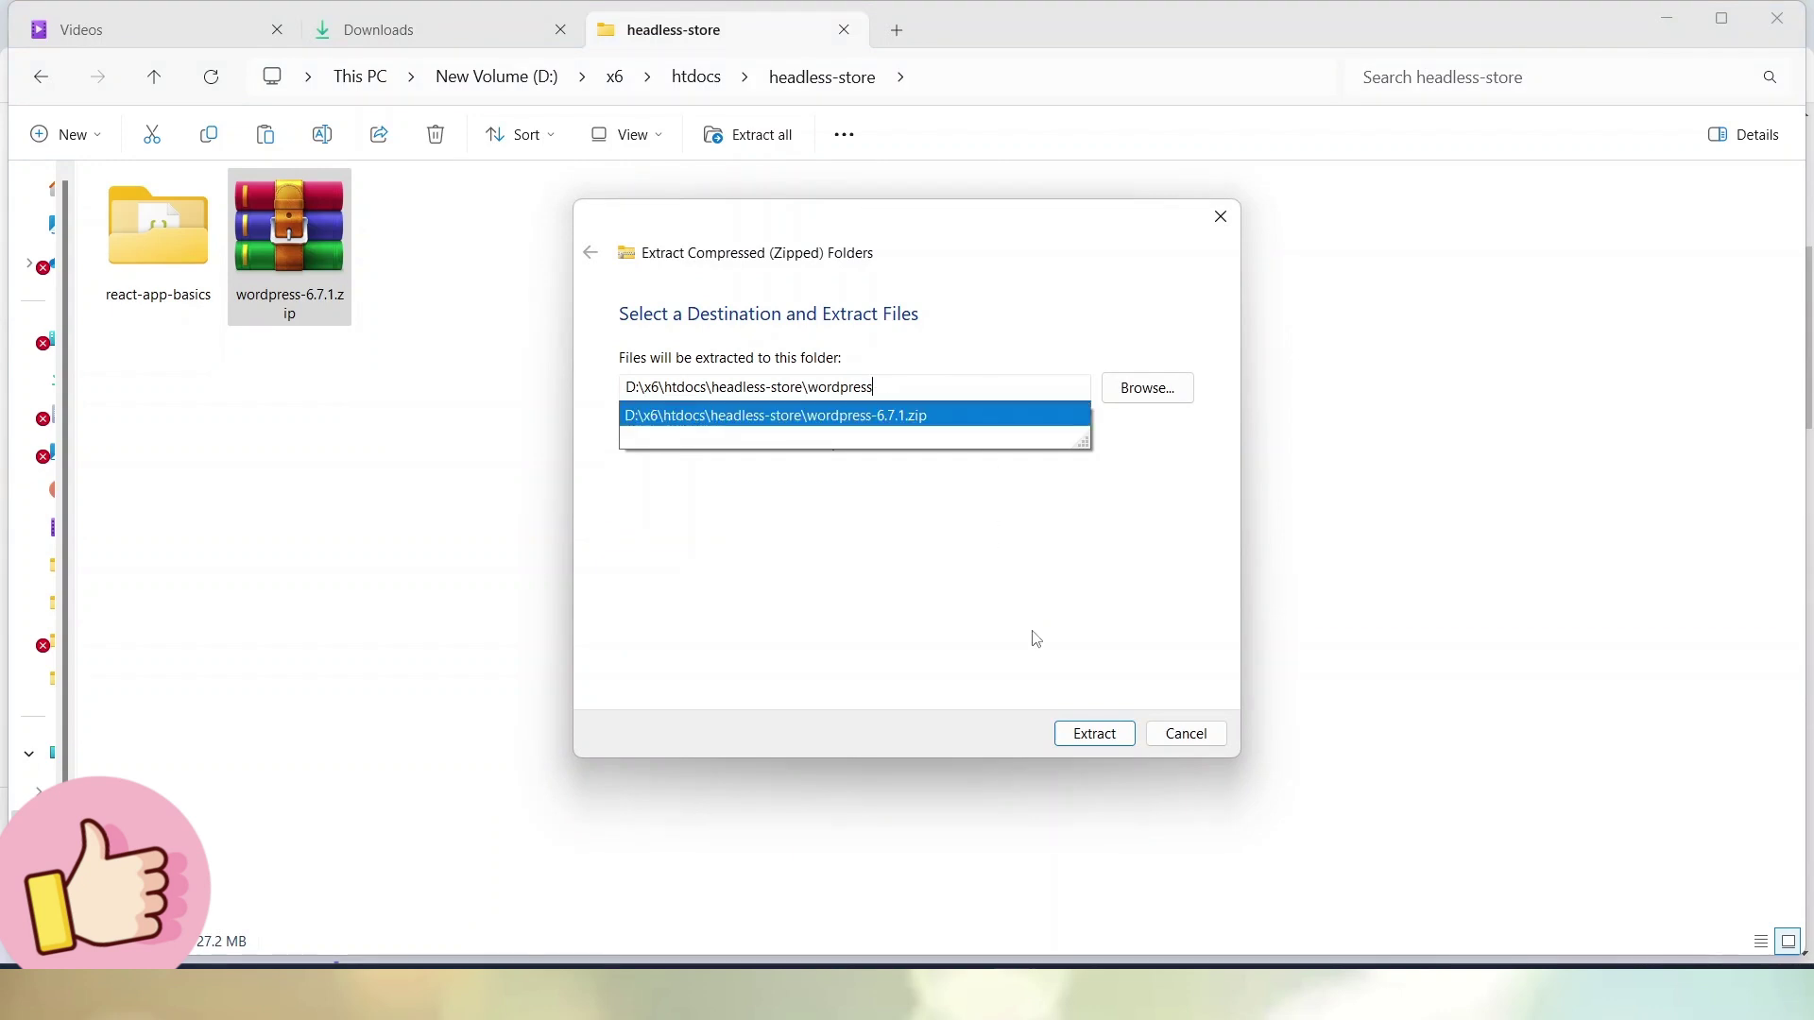
left_click(1100, 737)
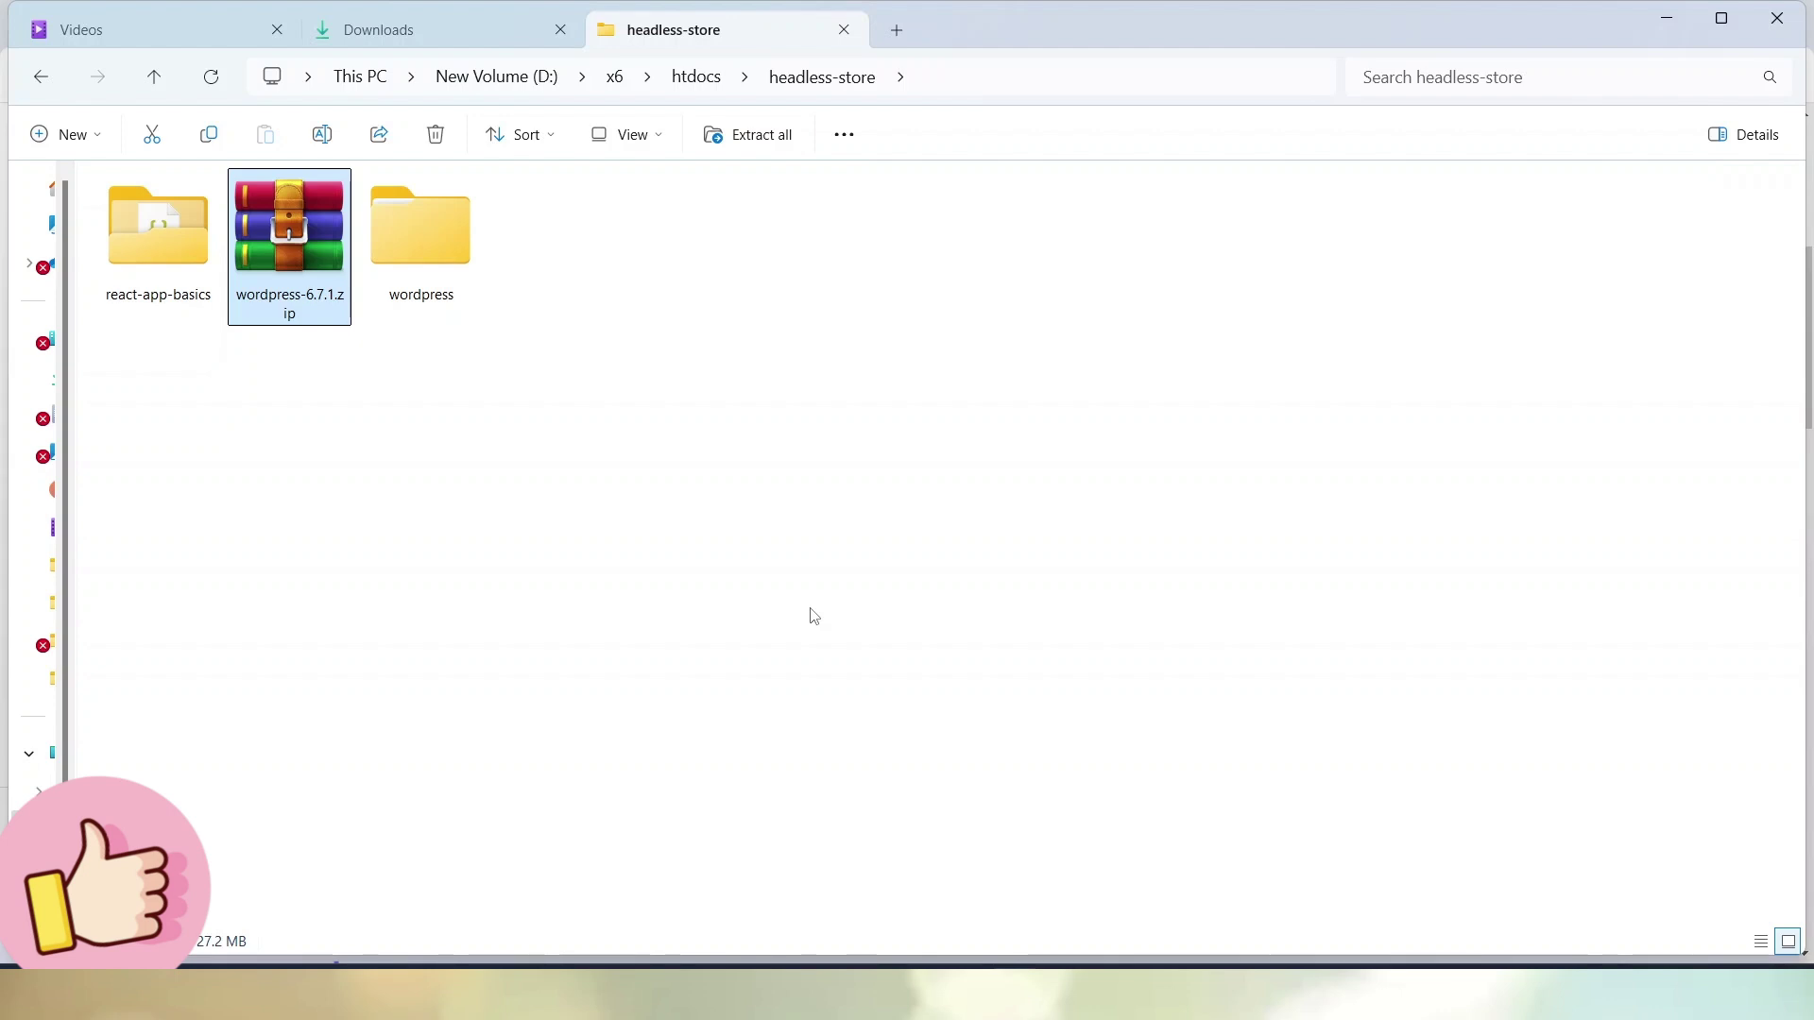
Show the extracted folder as Large icons and select all core files in the nested wordpress folder
double_click(442, 241)
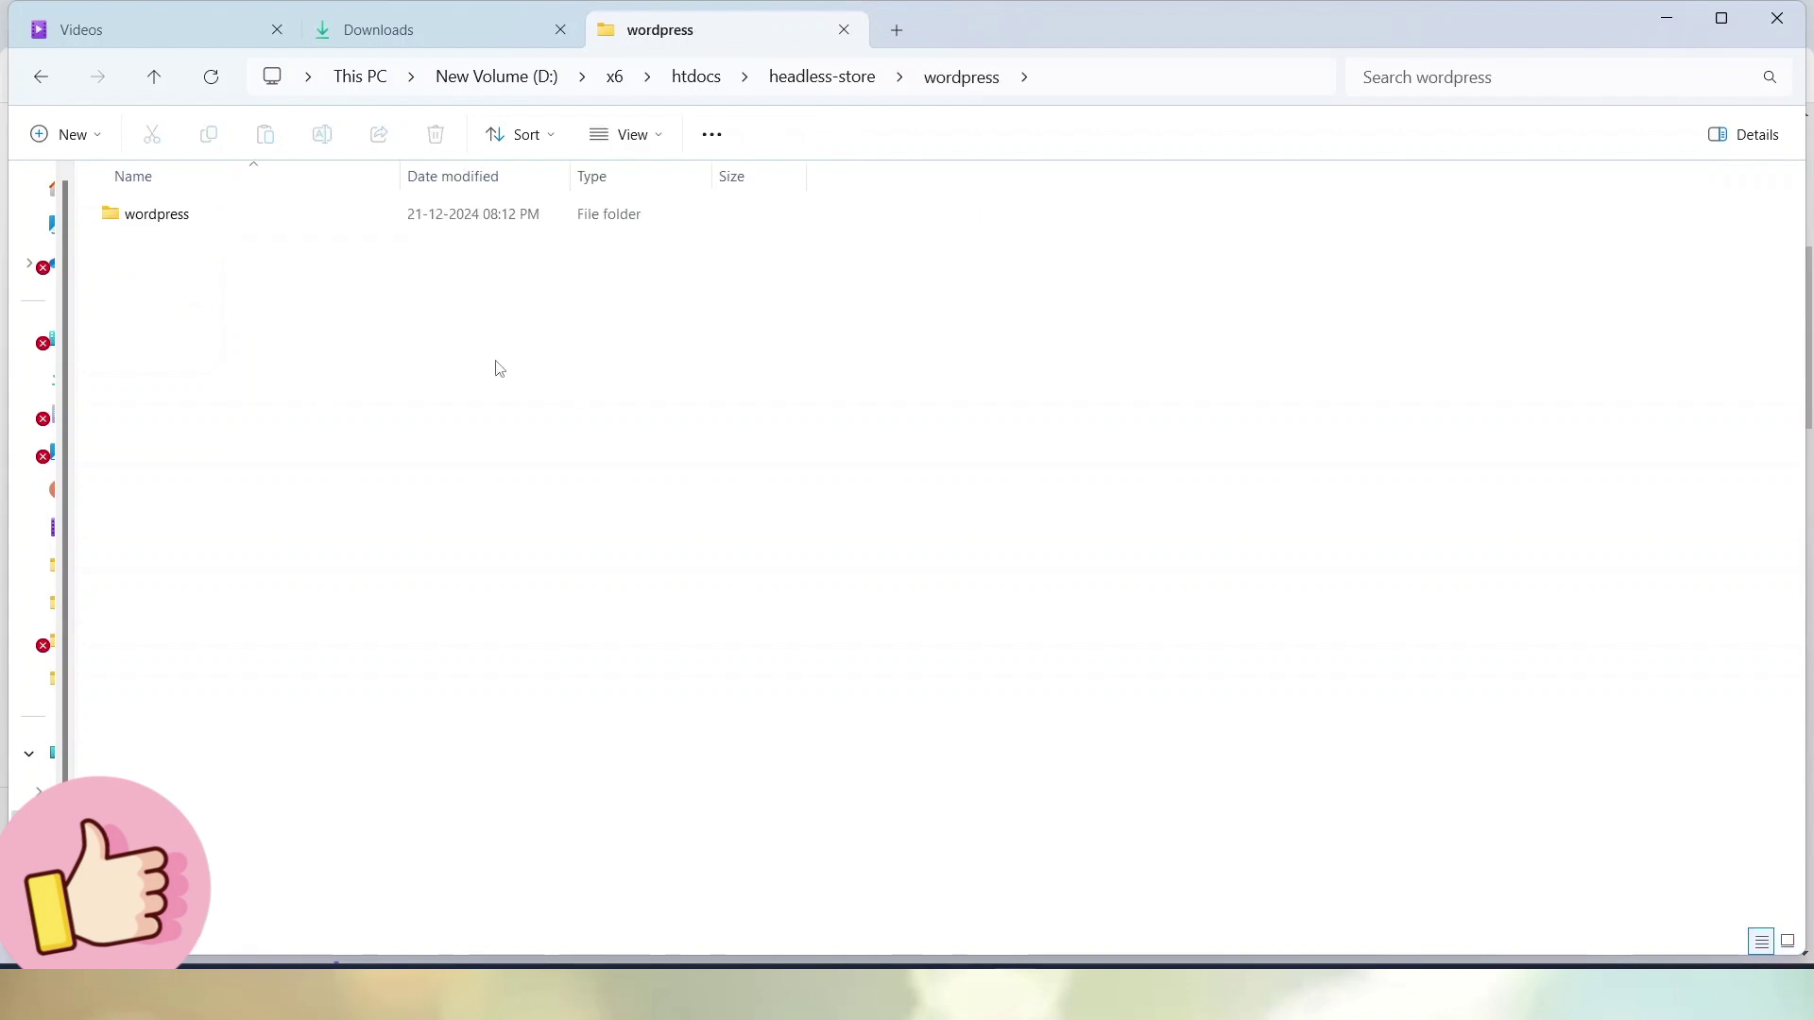
left_click(664, 140)
left_click(648, 232)
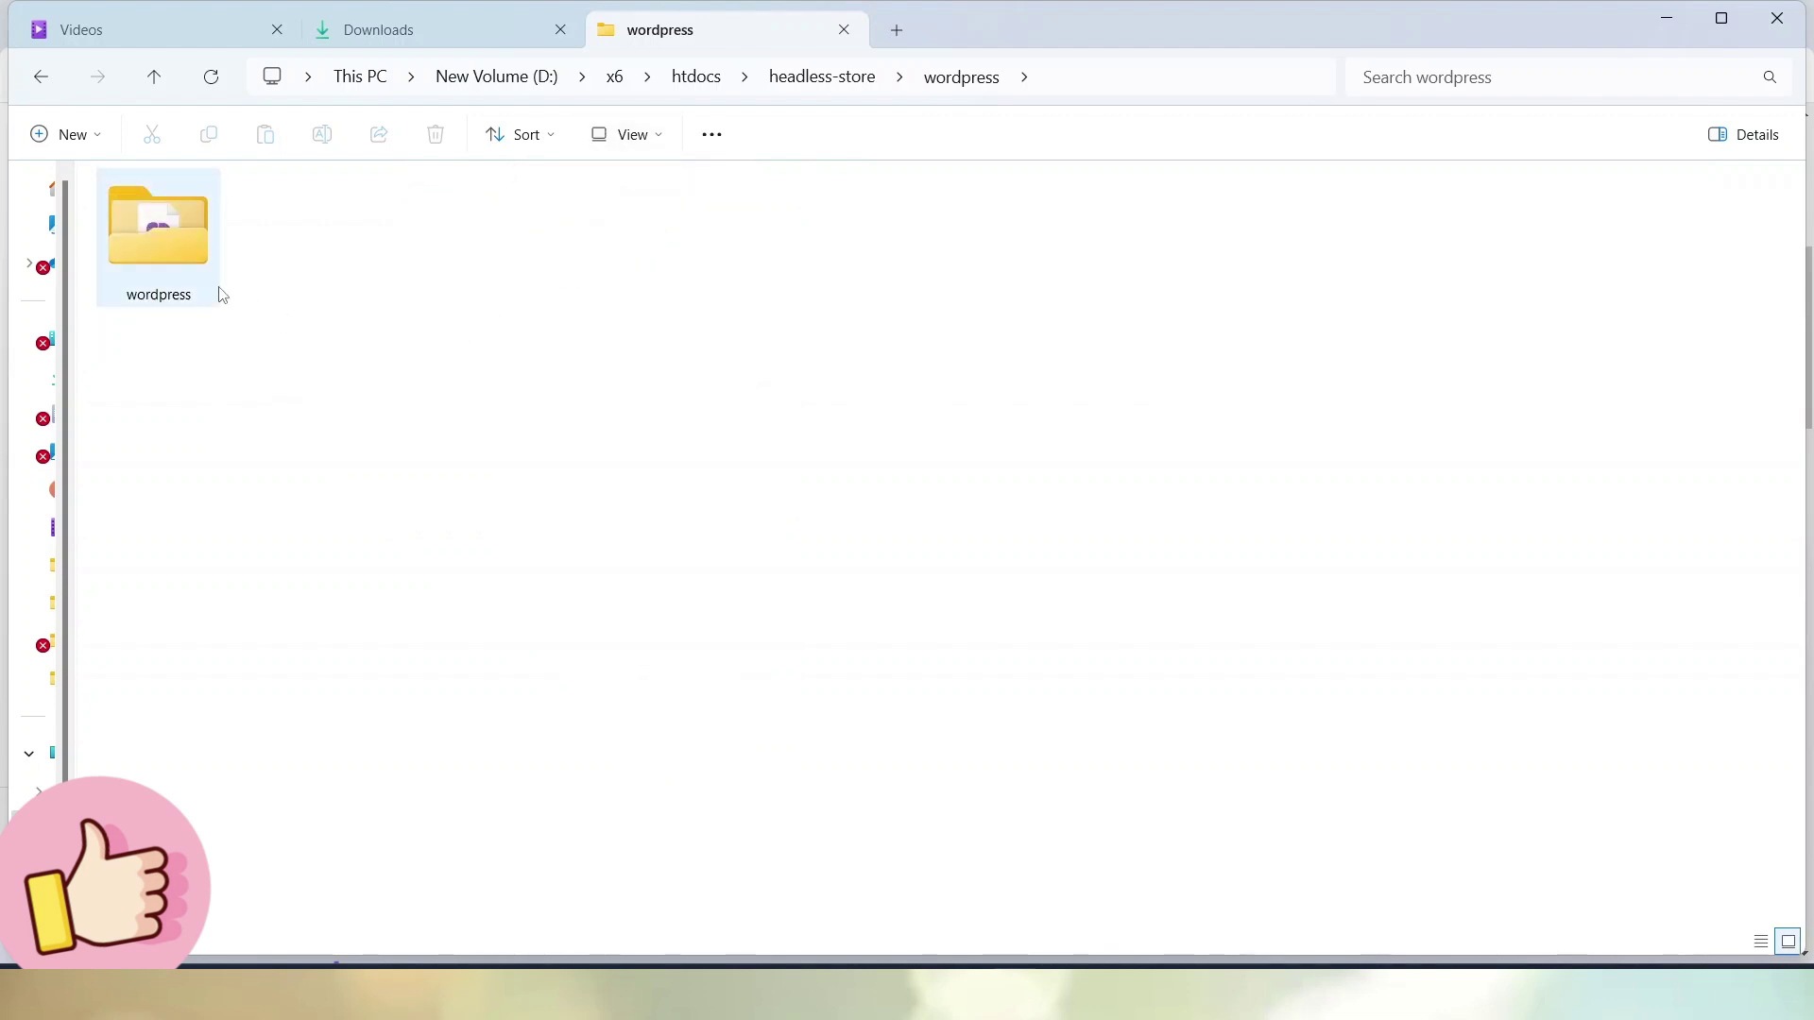
double_click(192, 246)
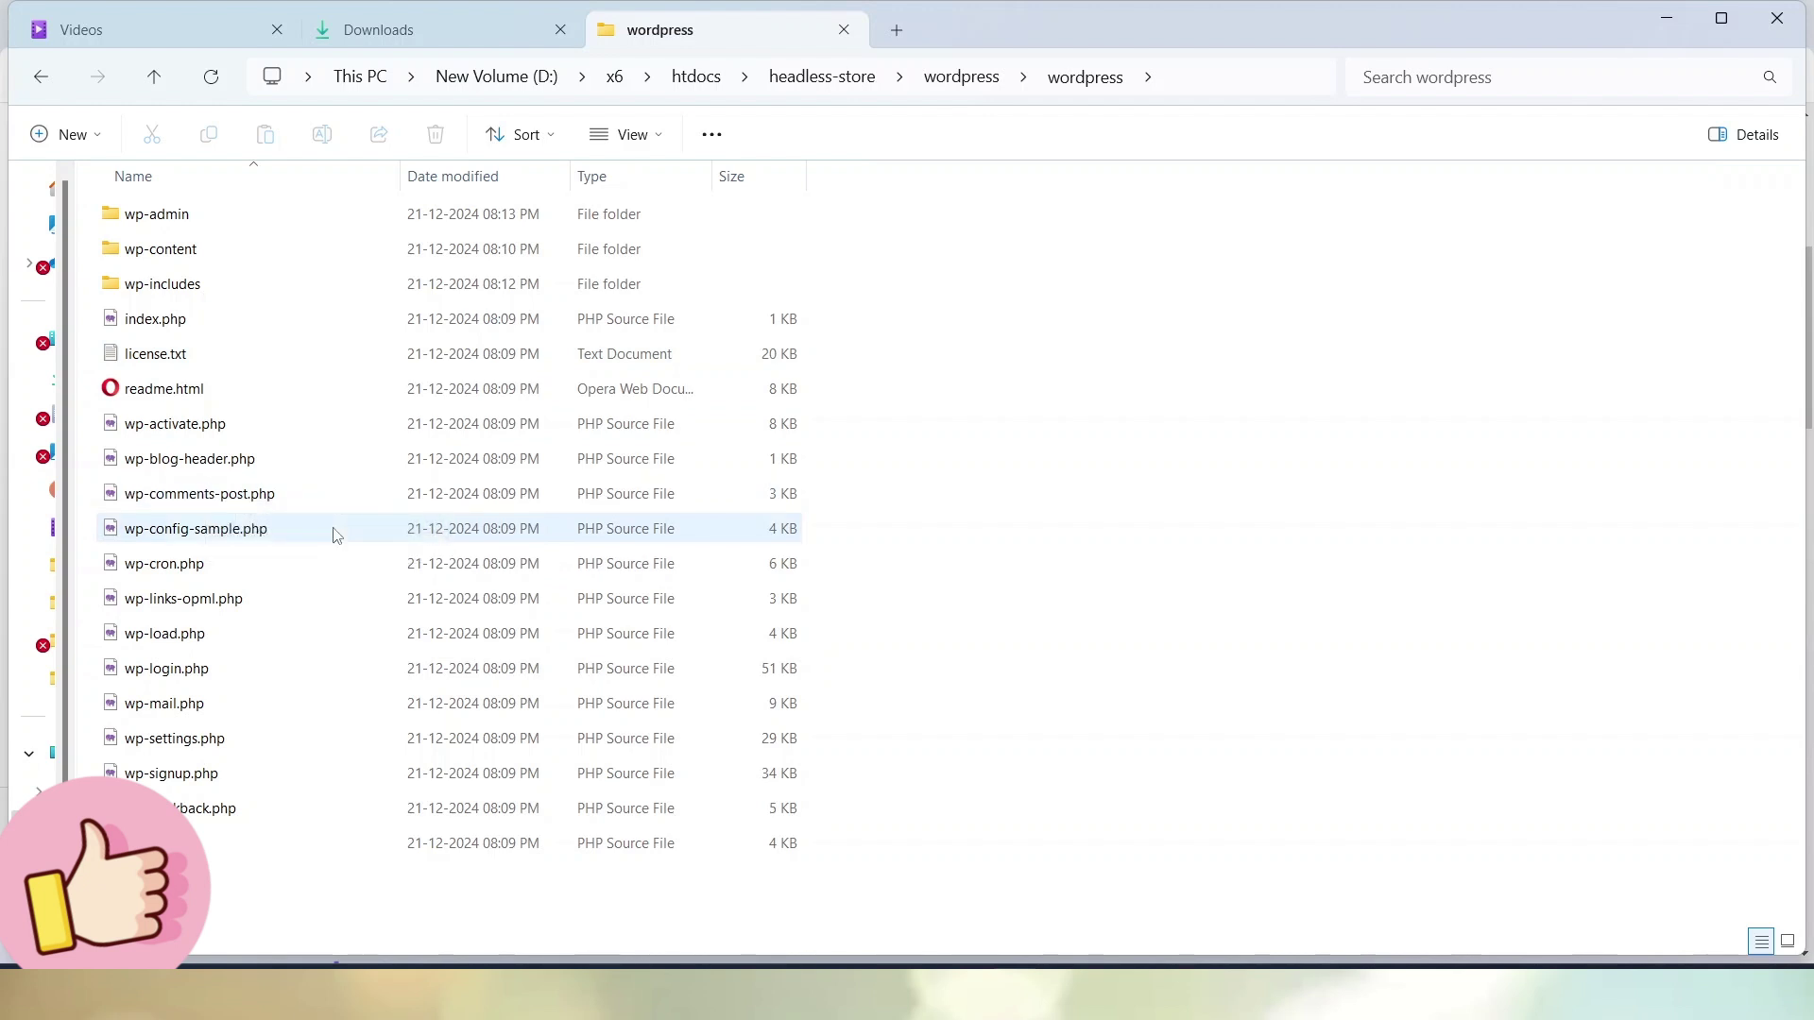
left_click(957, 83)
double_click(172, 237)
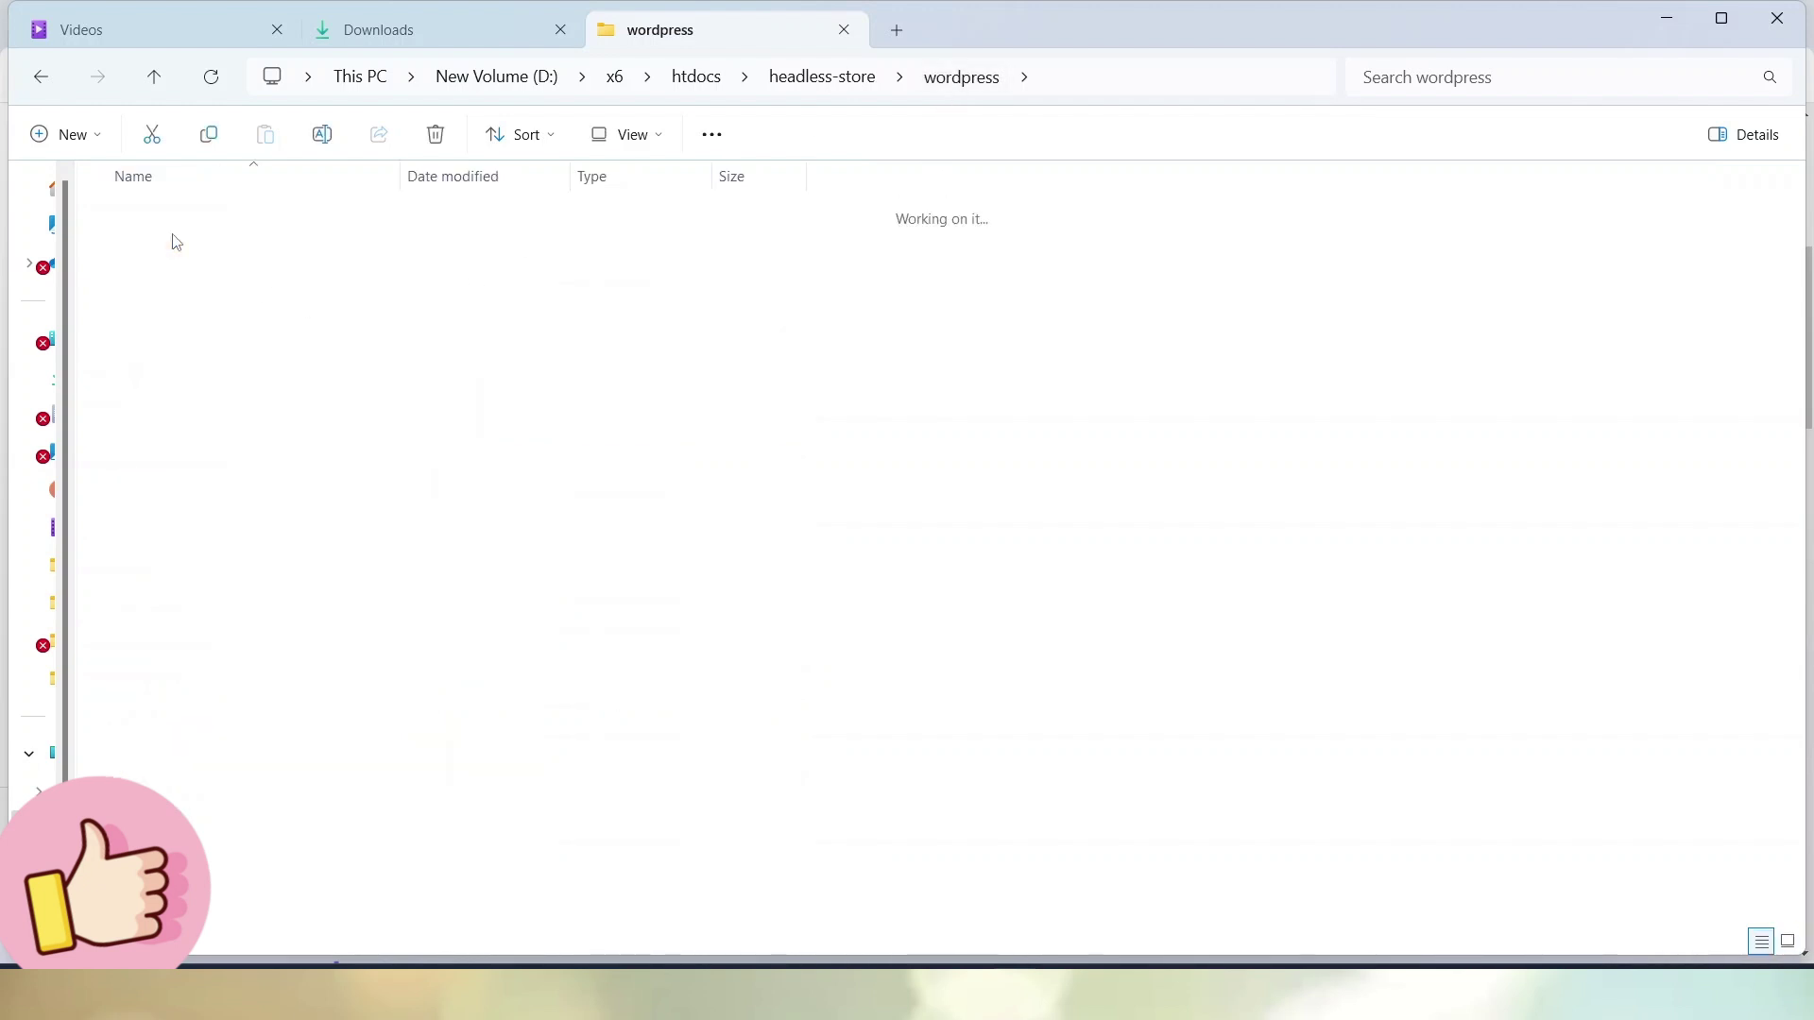
key("ctrl+a")
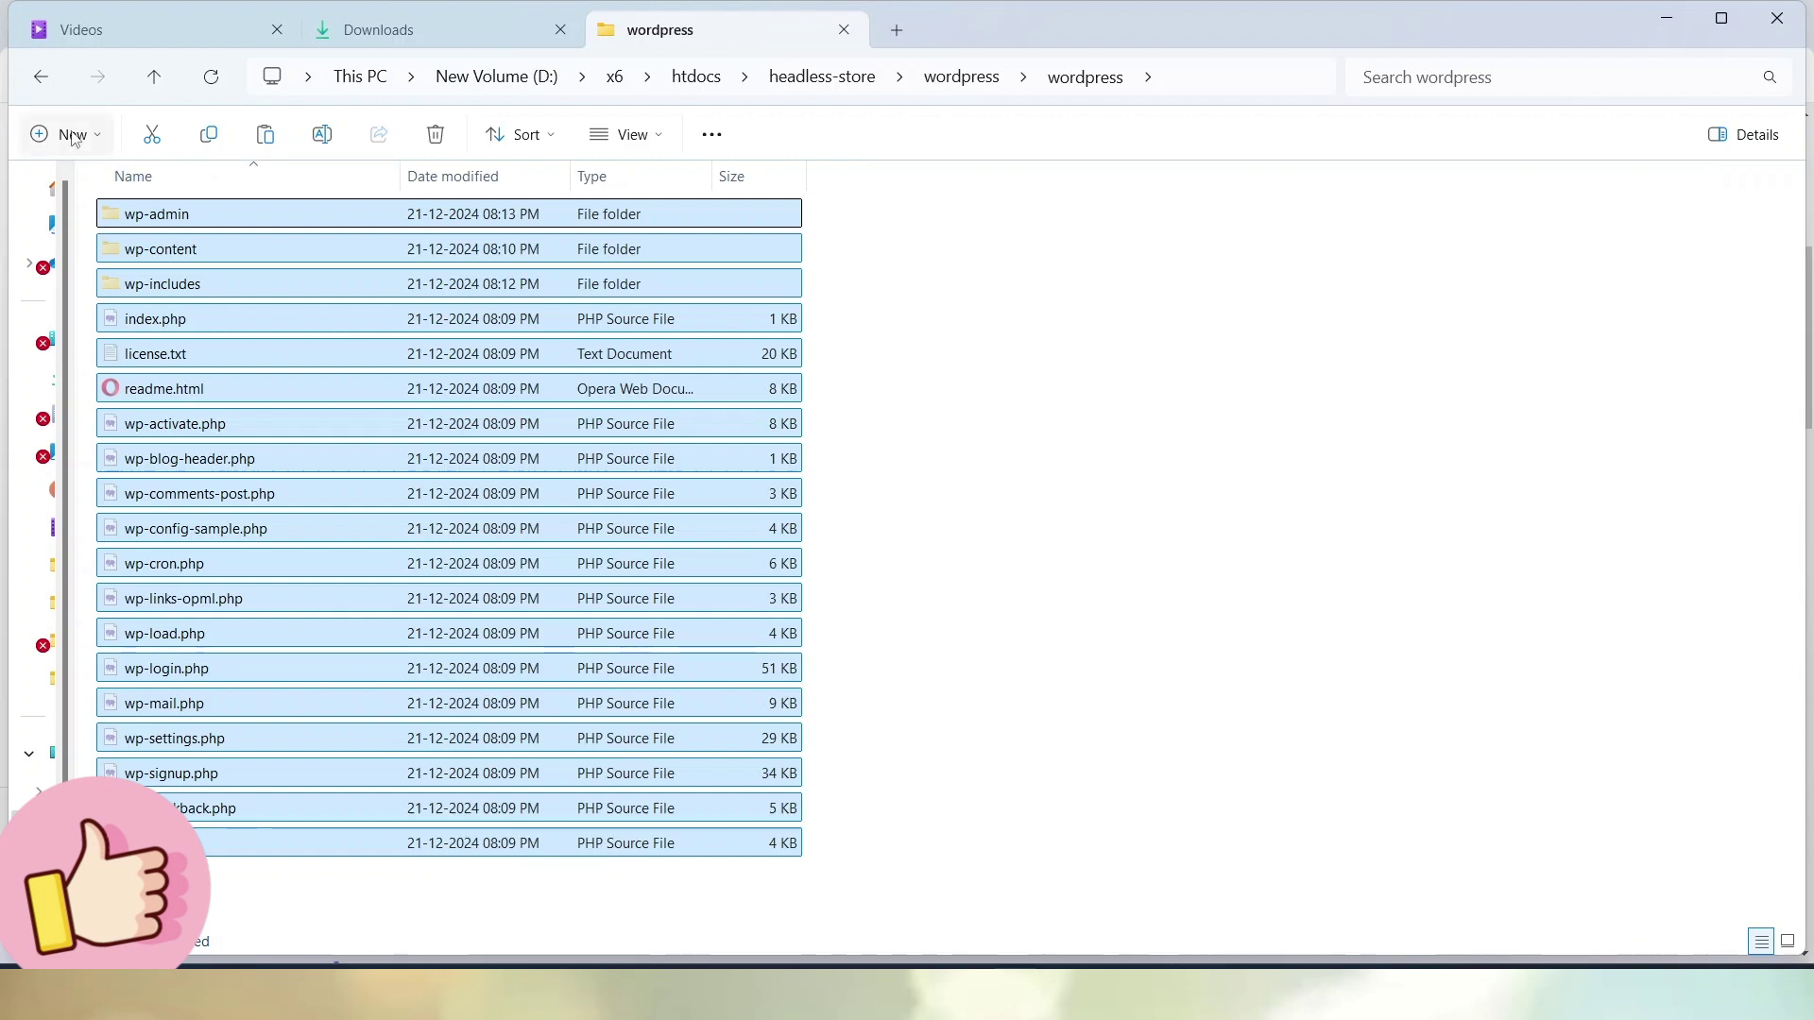
left_click(41, 77)
left_click(568, 422)
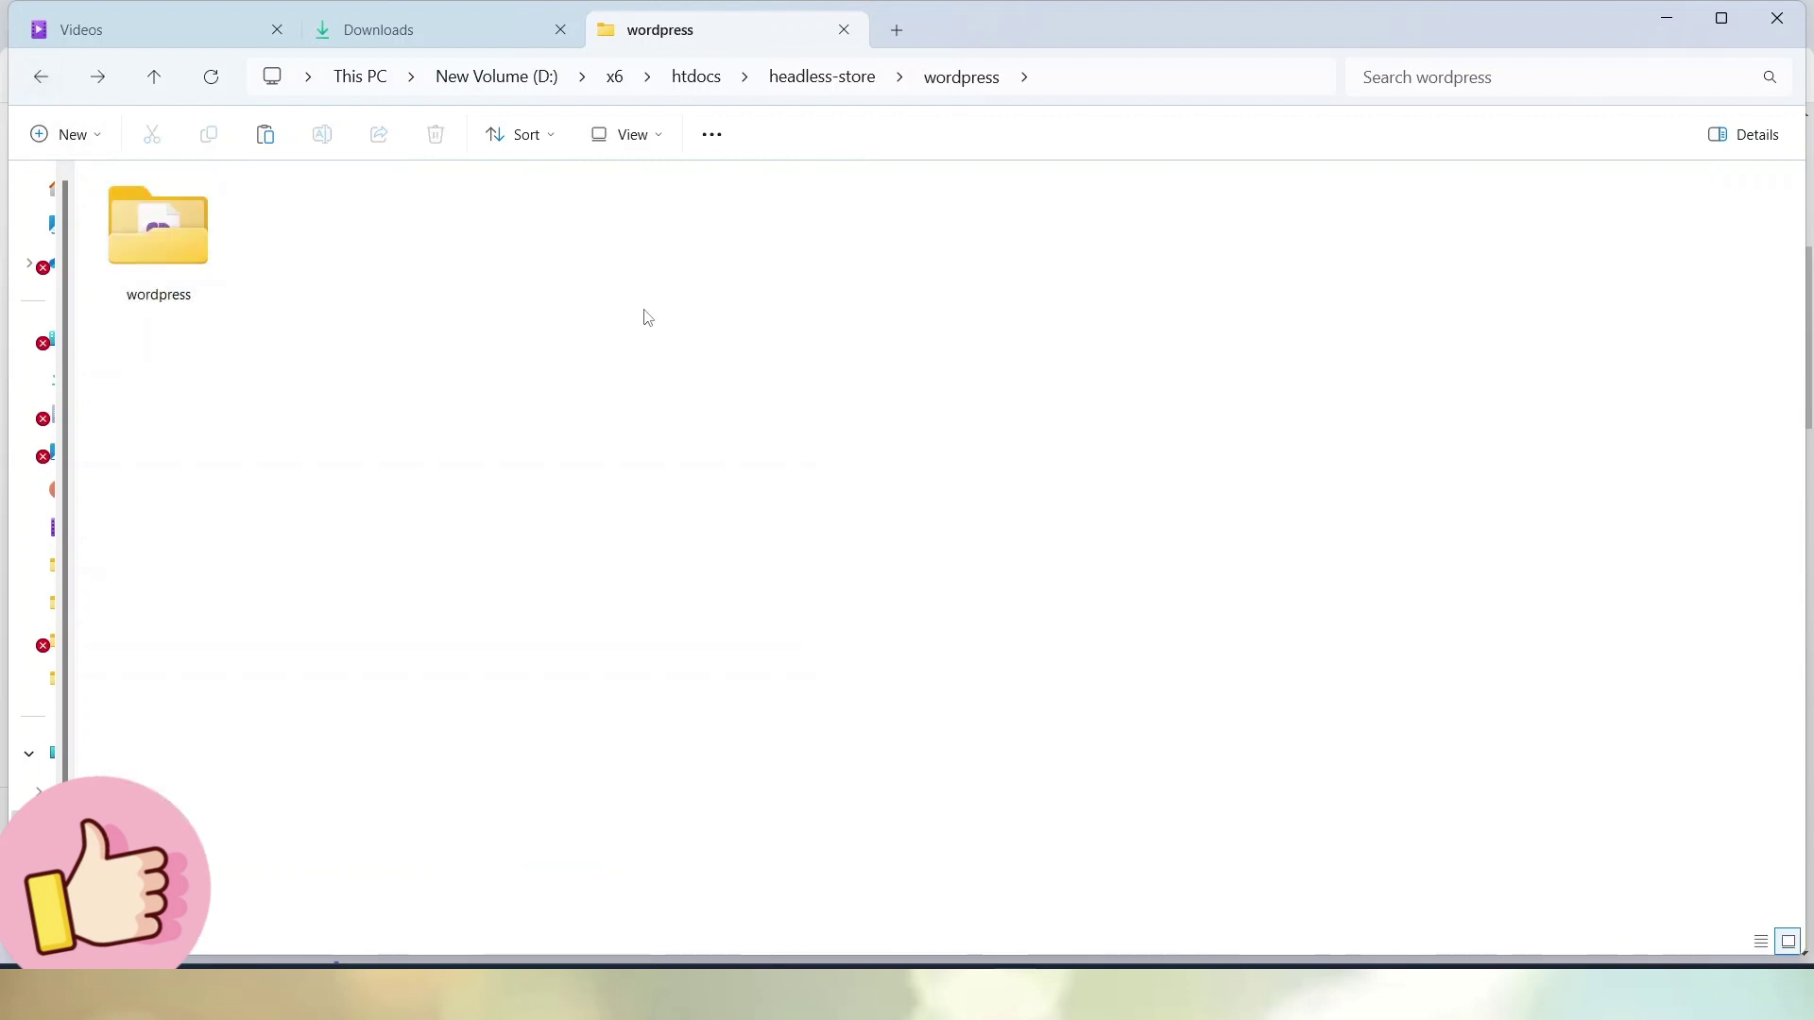
Create a new folder named wp-app in headless-store and open it
left_click(798, 83)
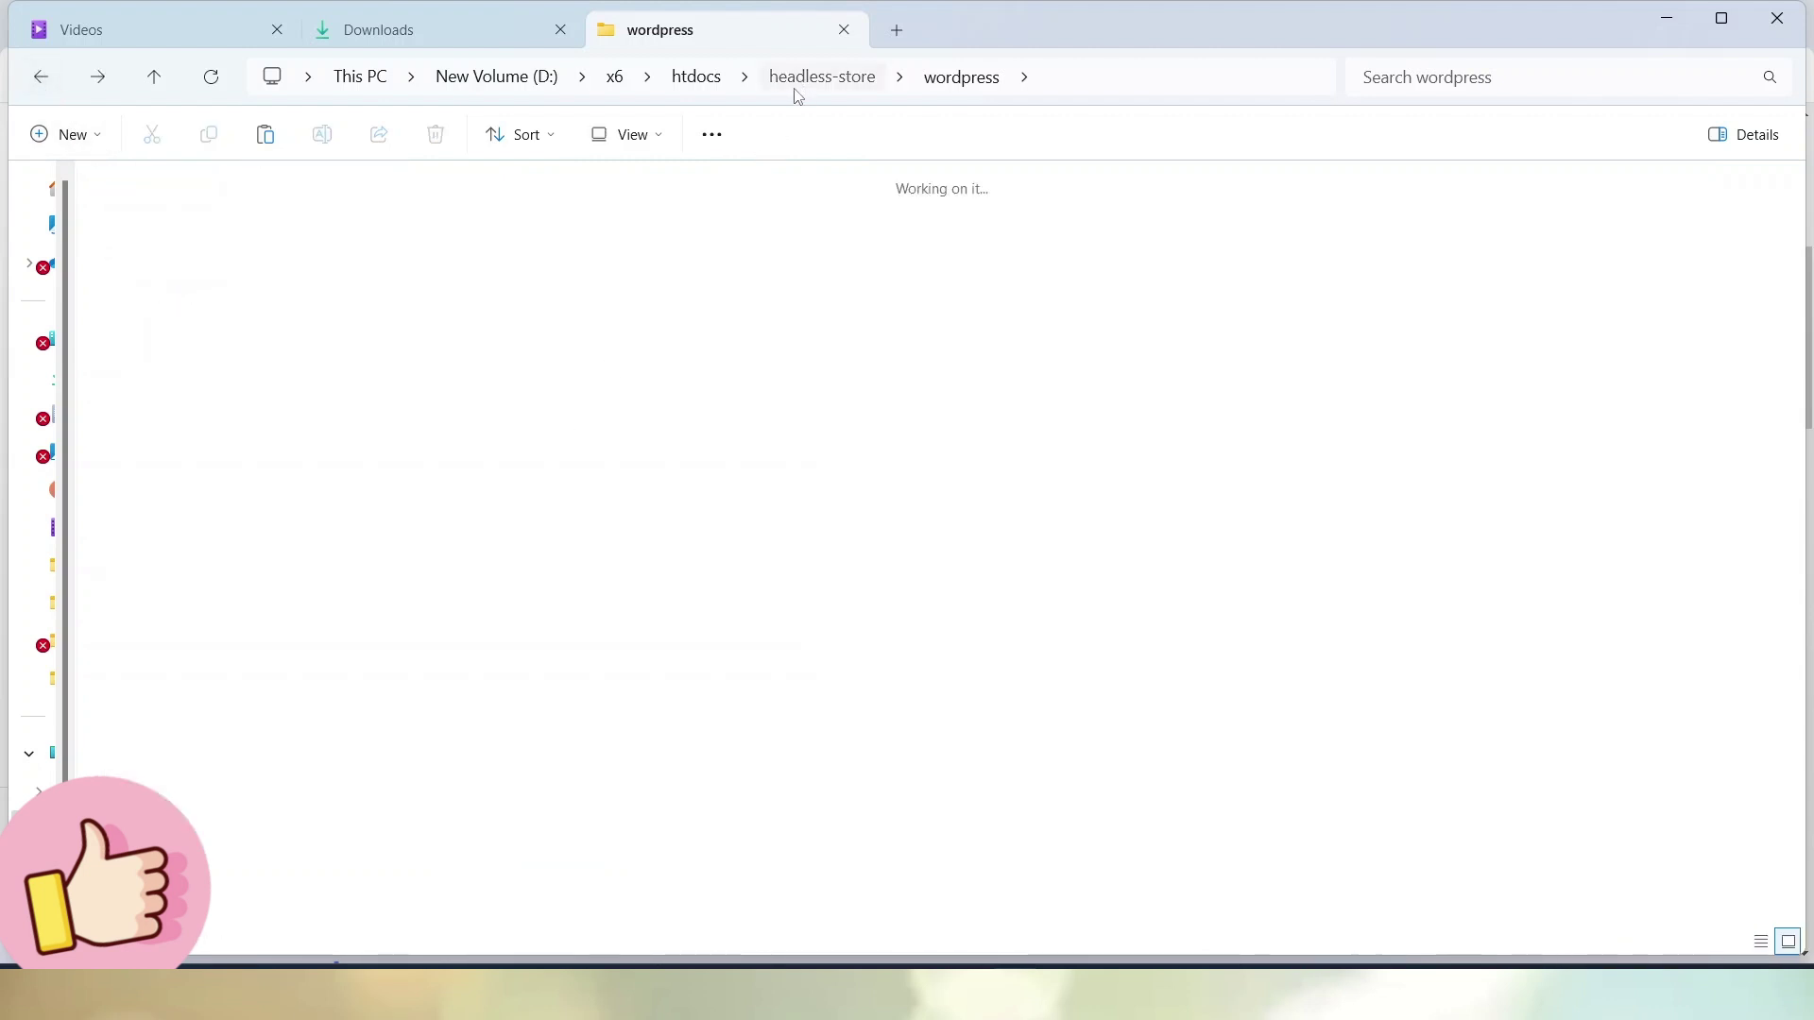
right_click(680, 395)
mouse_move(946, 650)
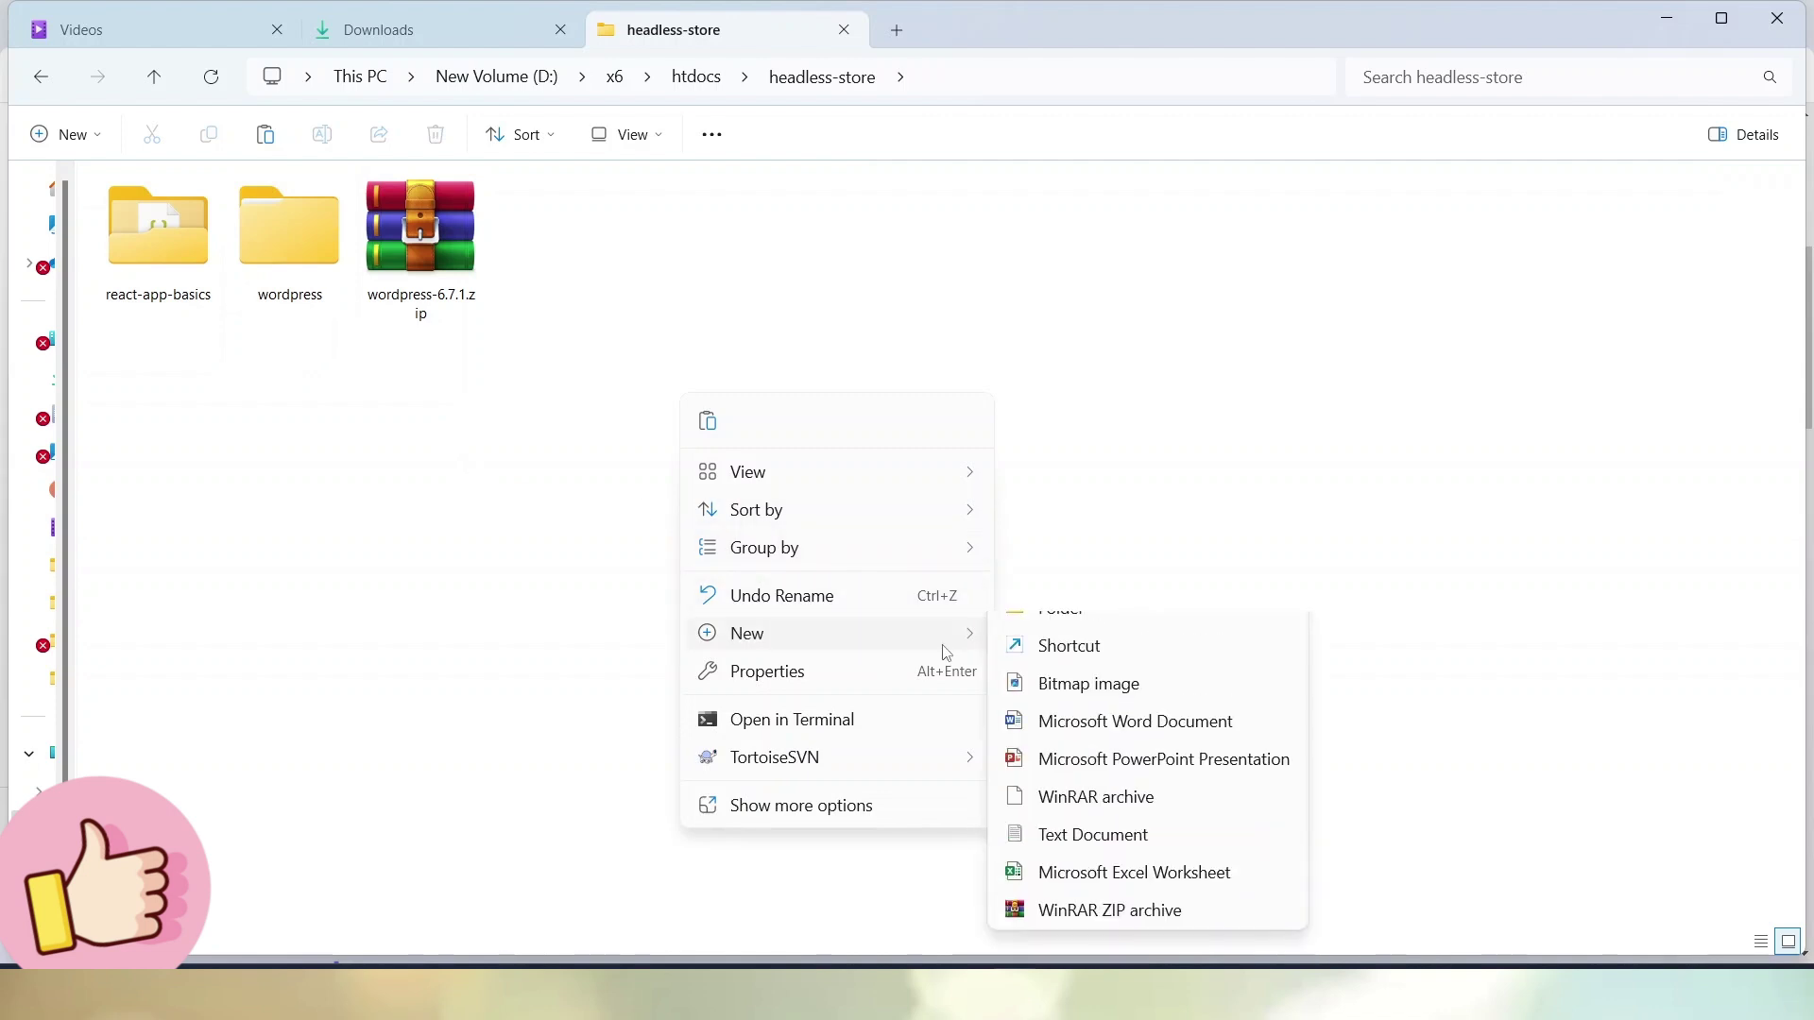
left_click(1062, 639)
type("w")
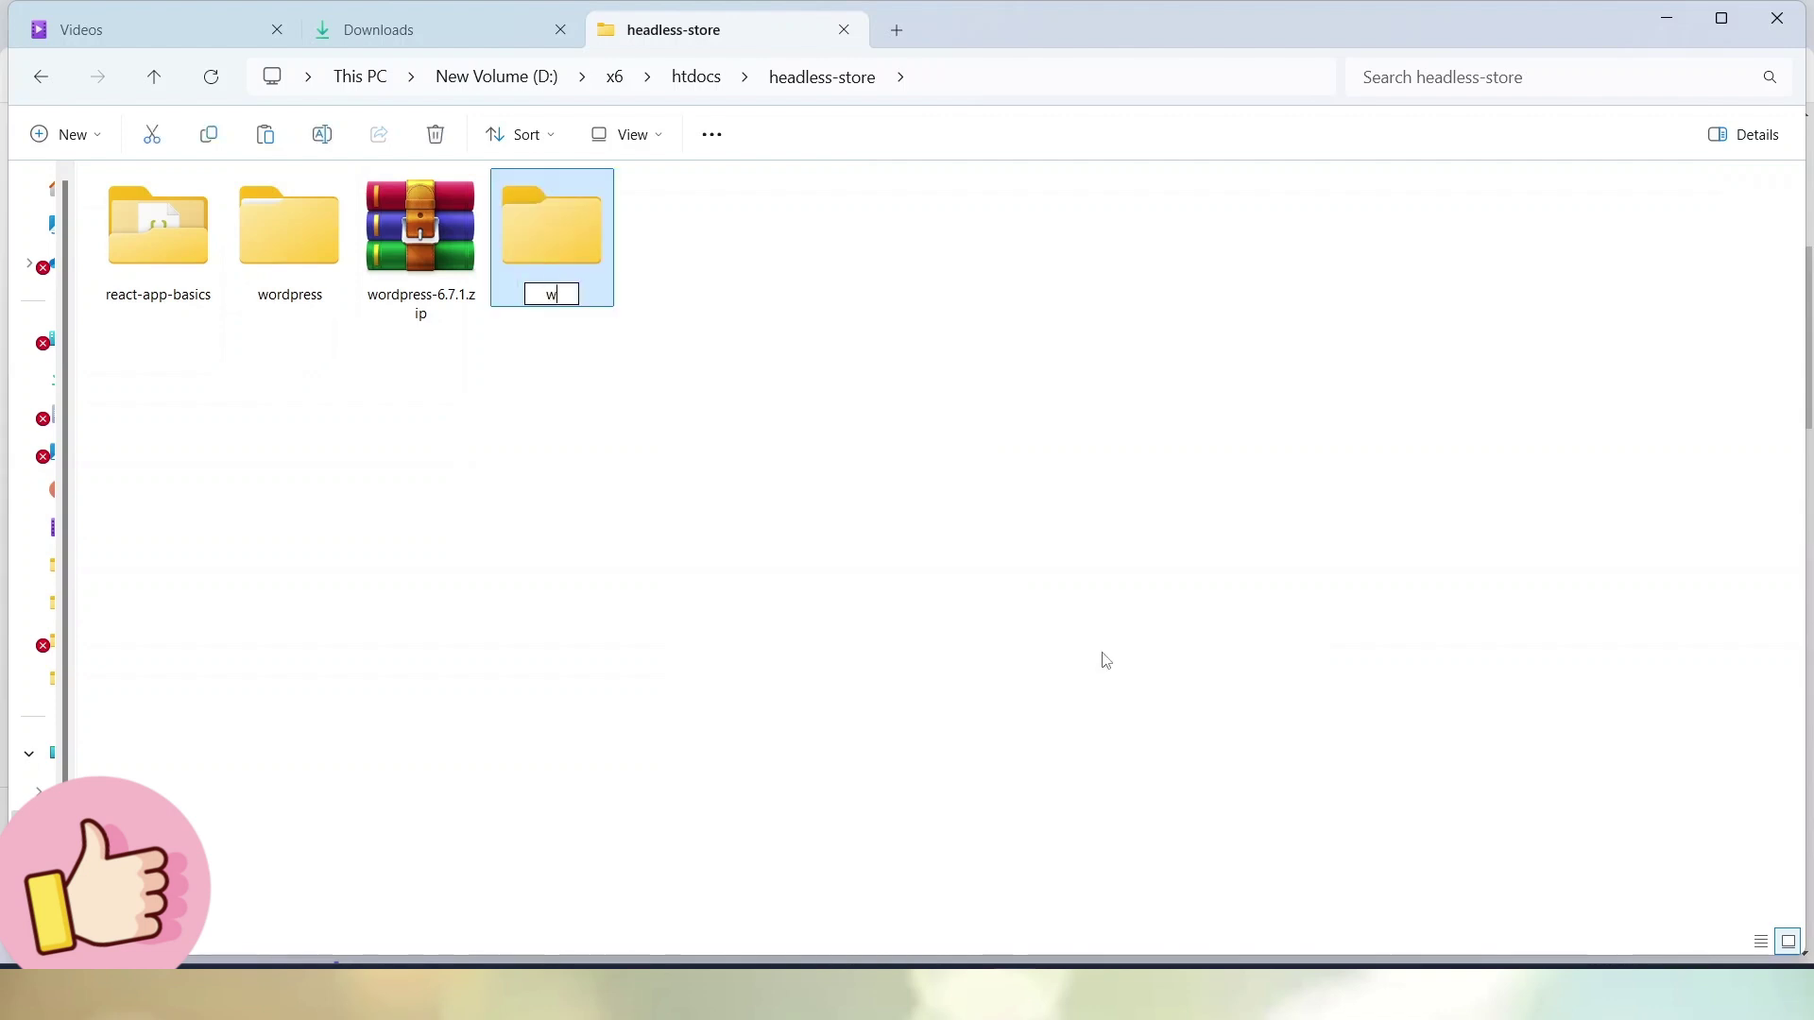
type("p-app")
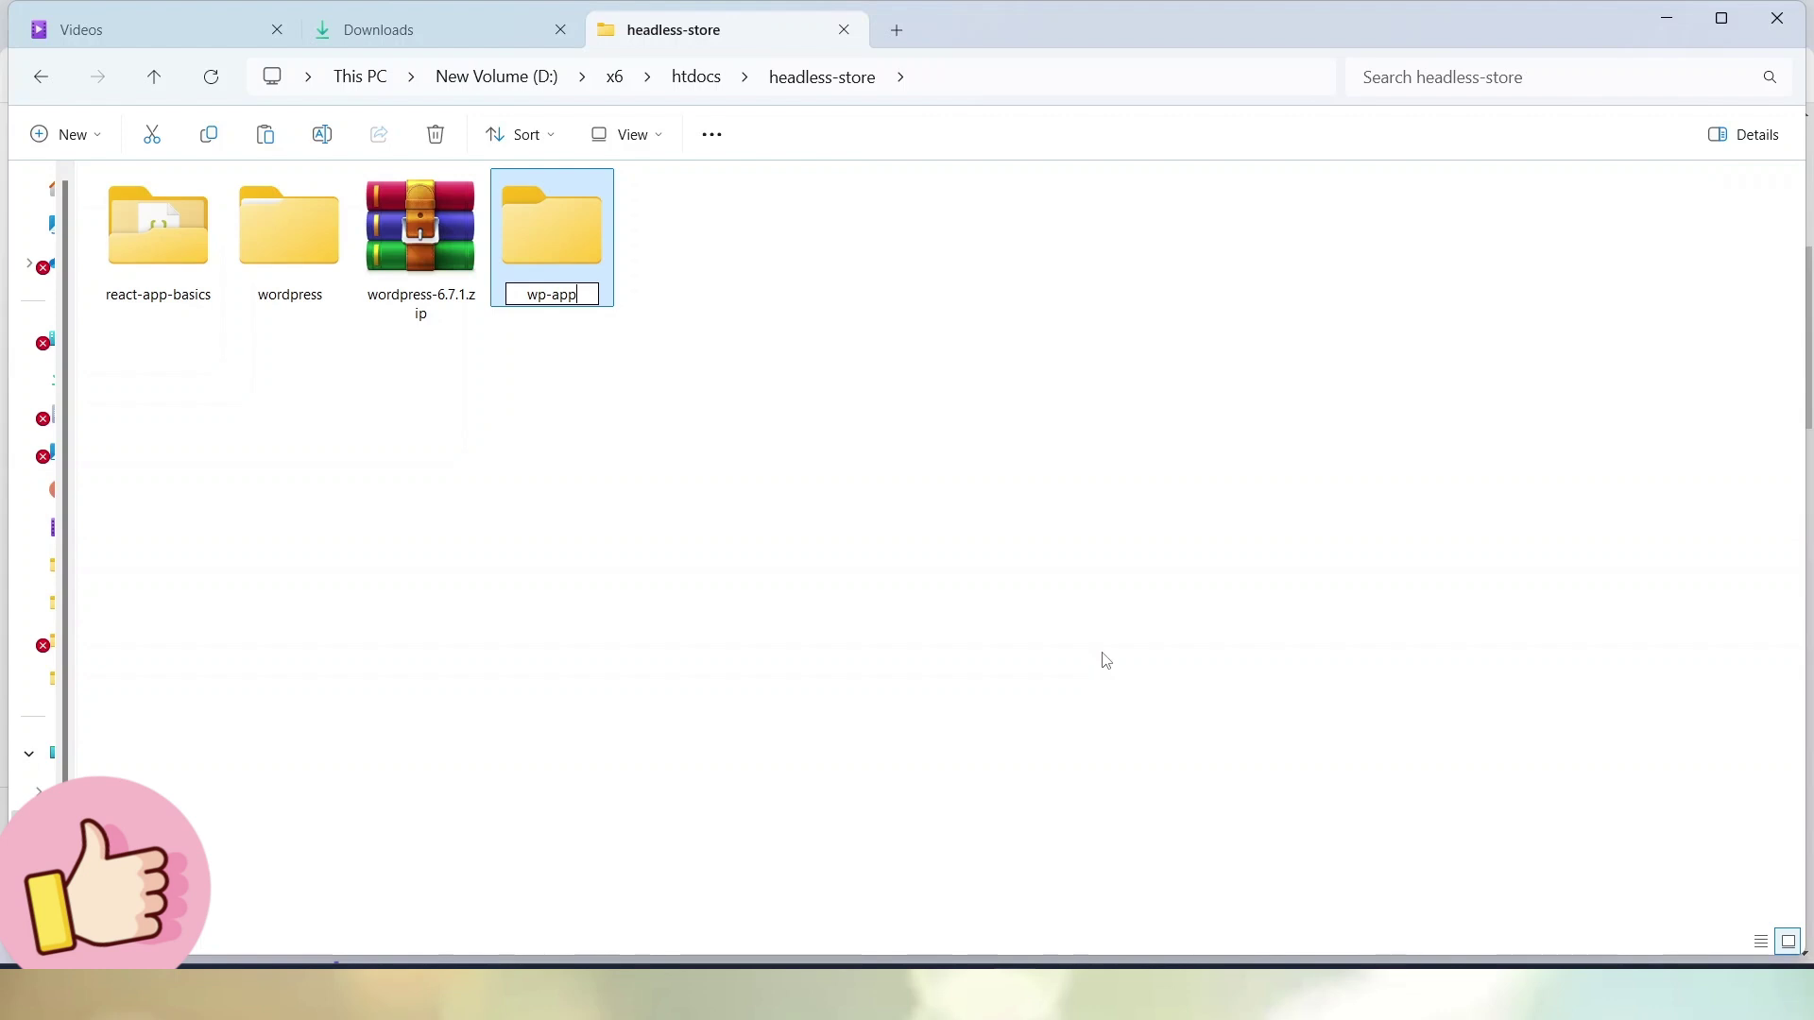
key("Return")
key("Return")
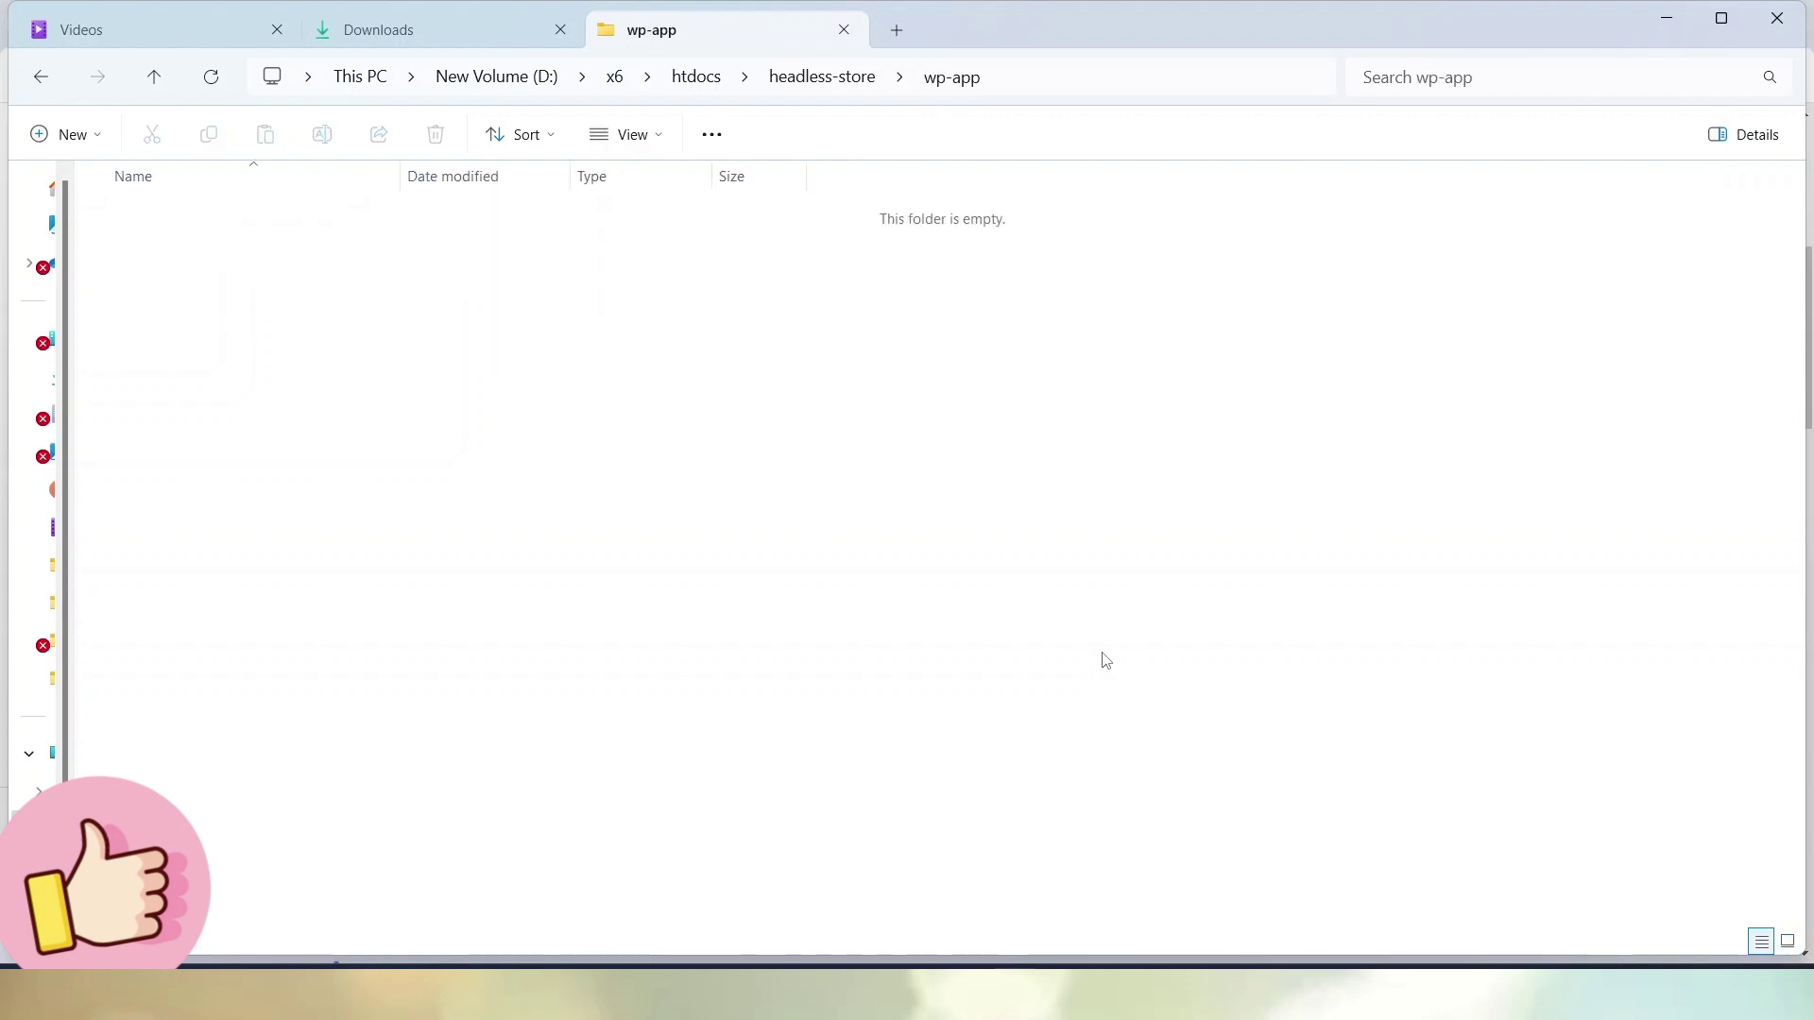
Paste the WordPress core files into wp-app and view them as Large icons
key("ctrl+v")
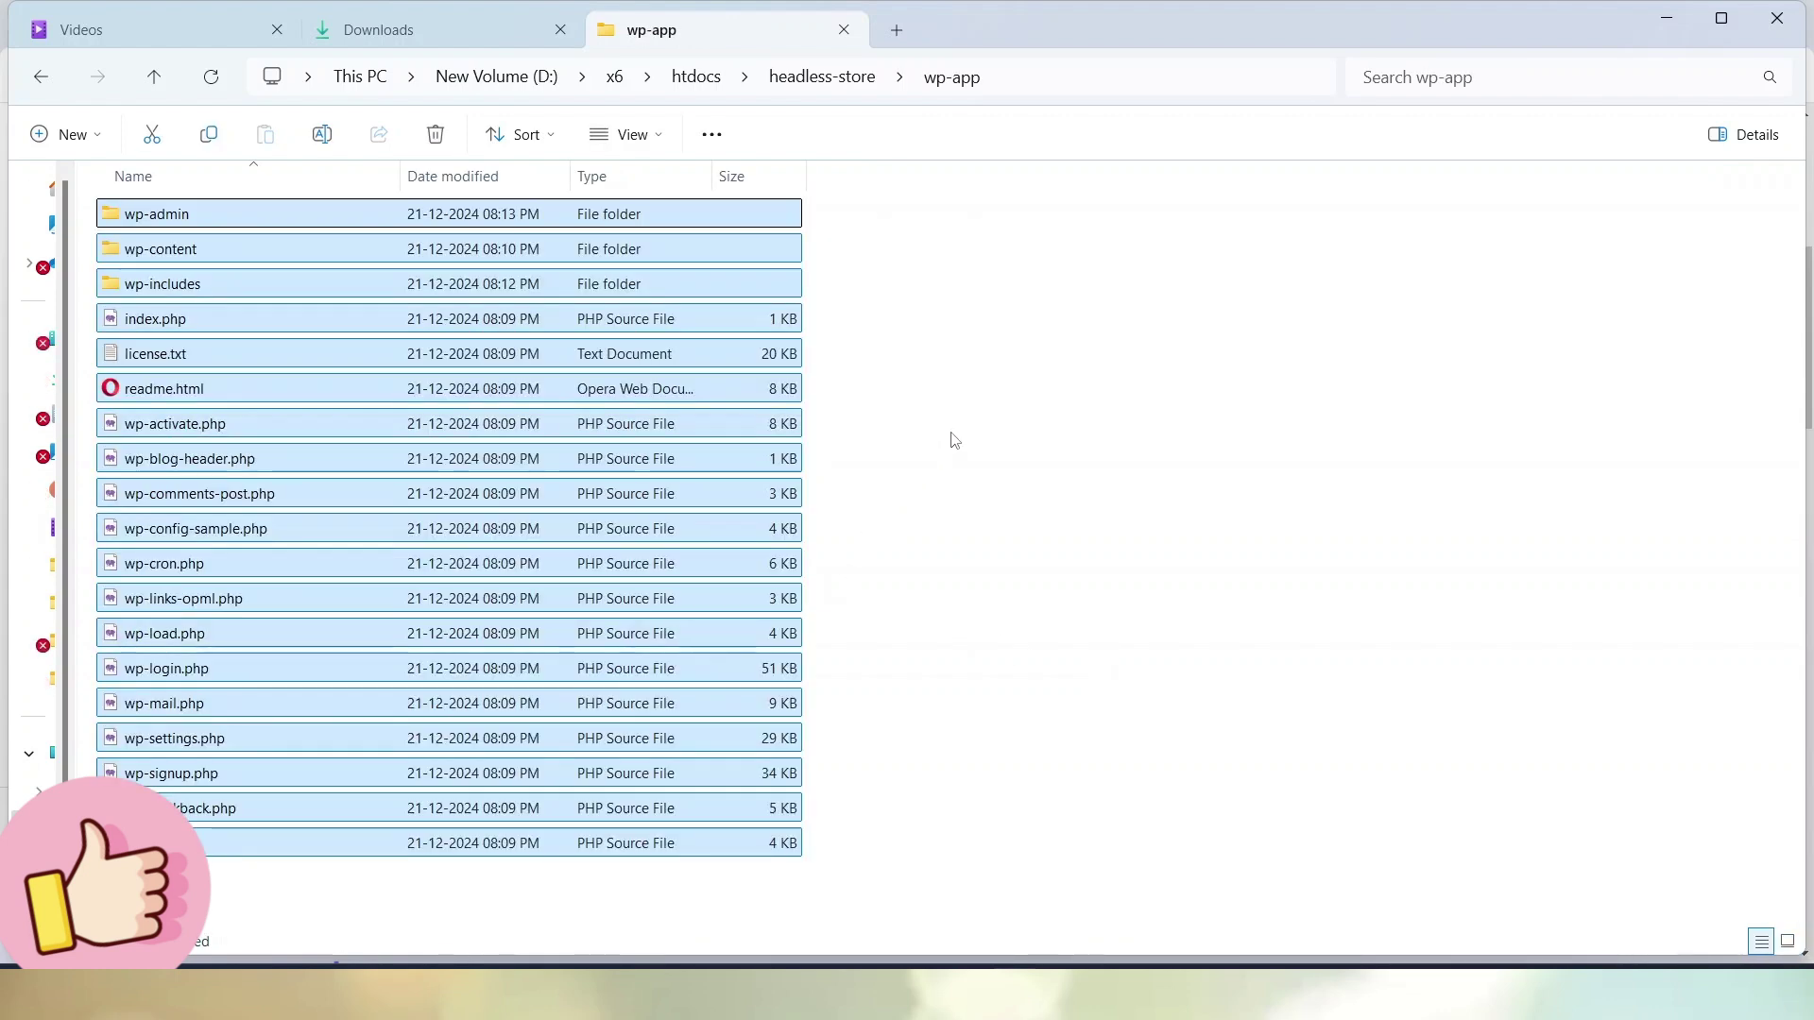
left_click(953, 440)
left_click(658, 134)
key("Escape")
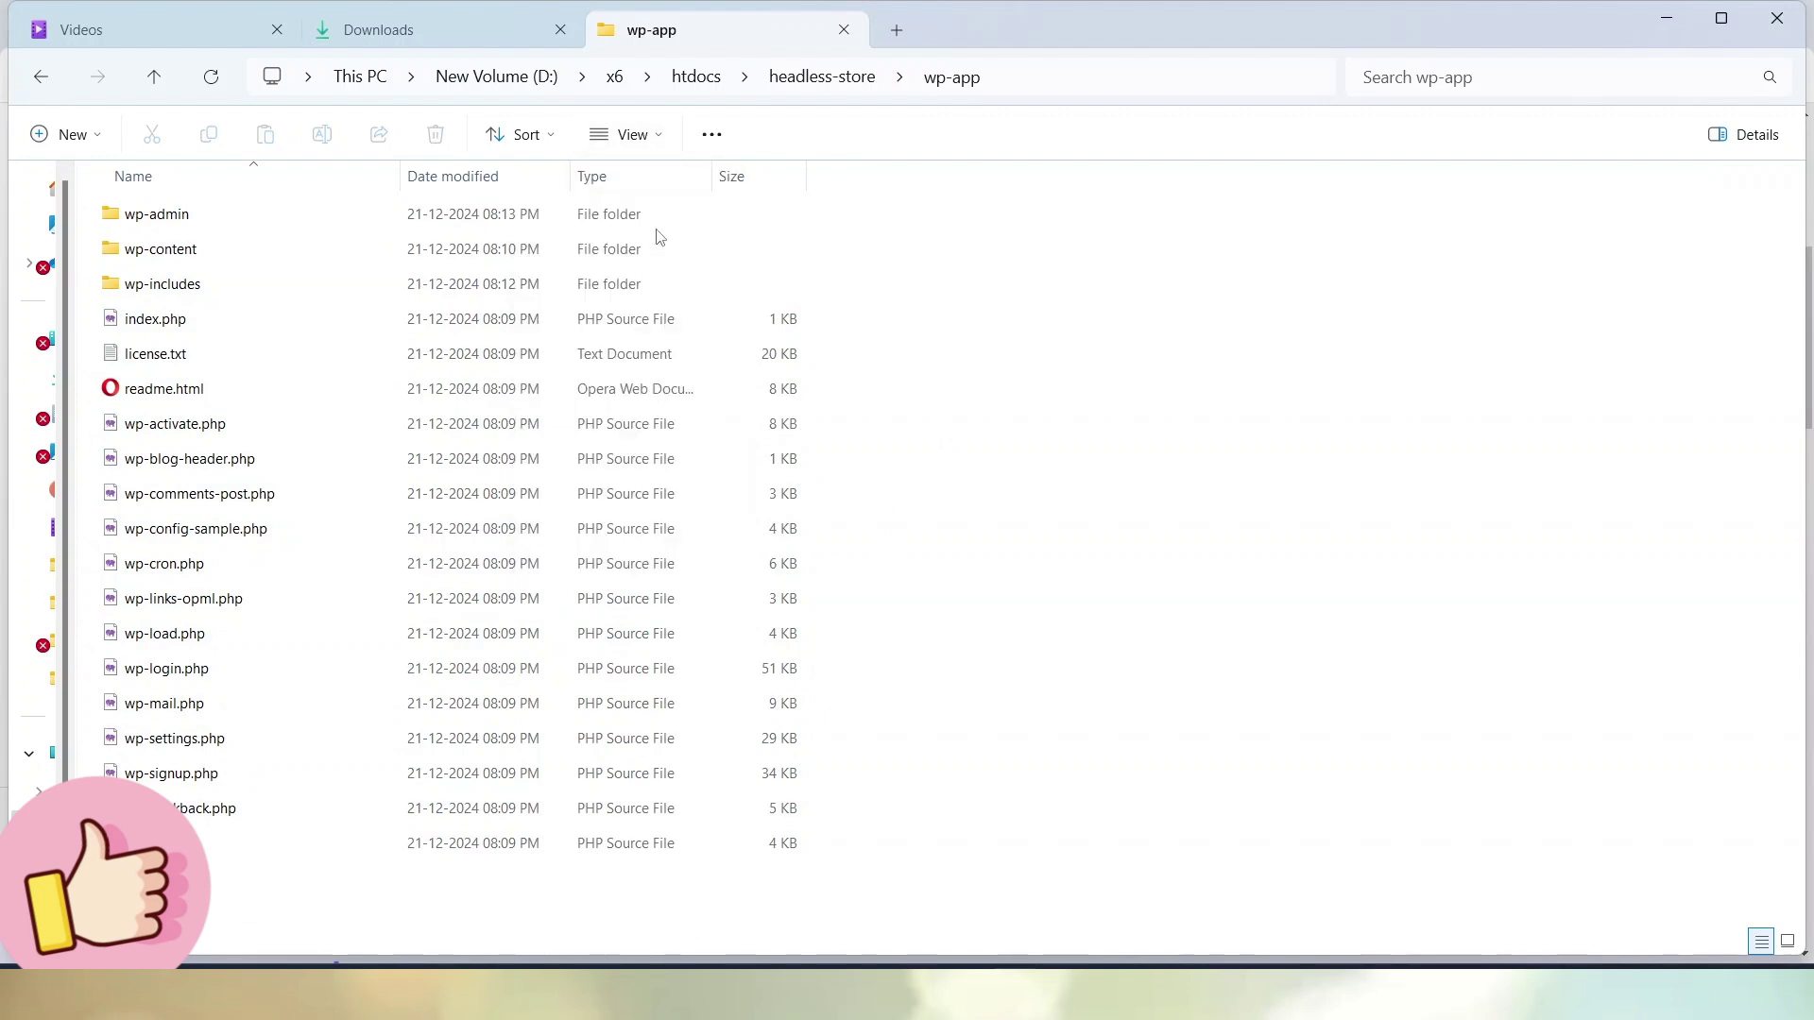
key("ctrl+shift+2")
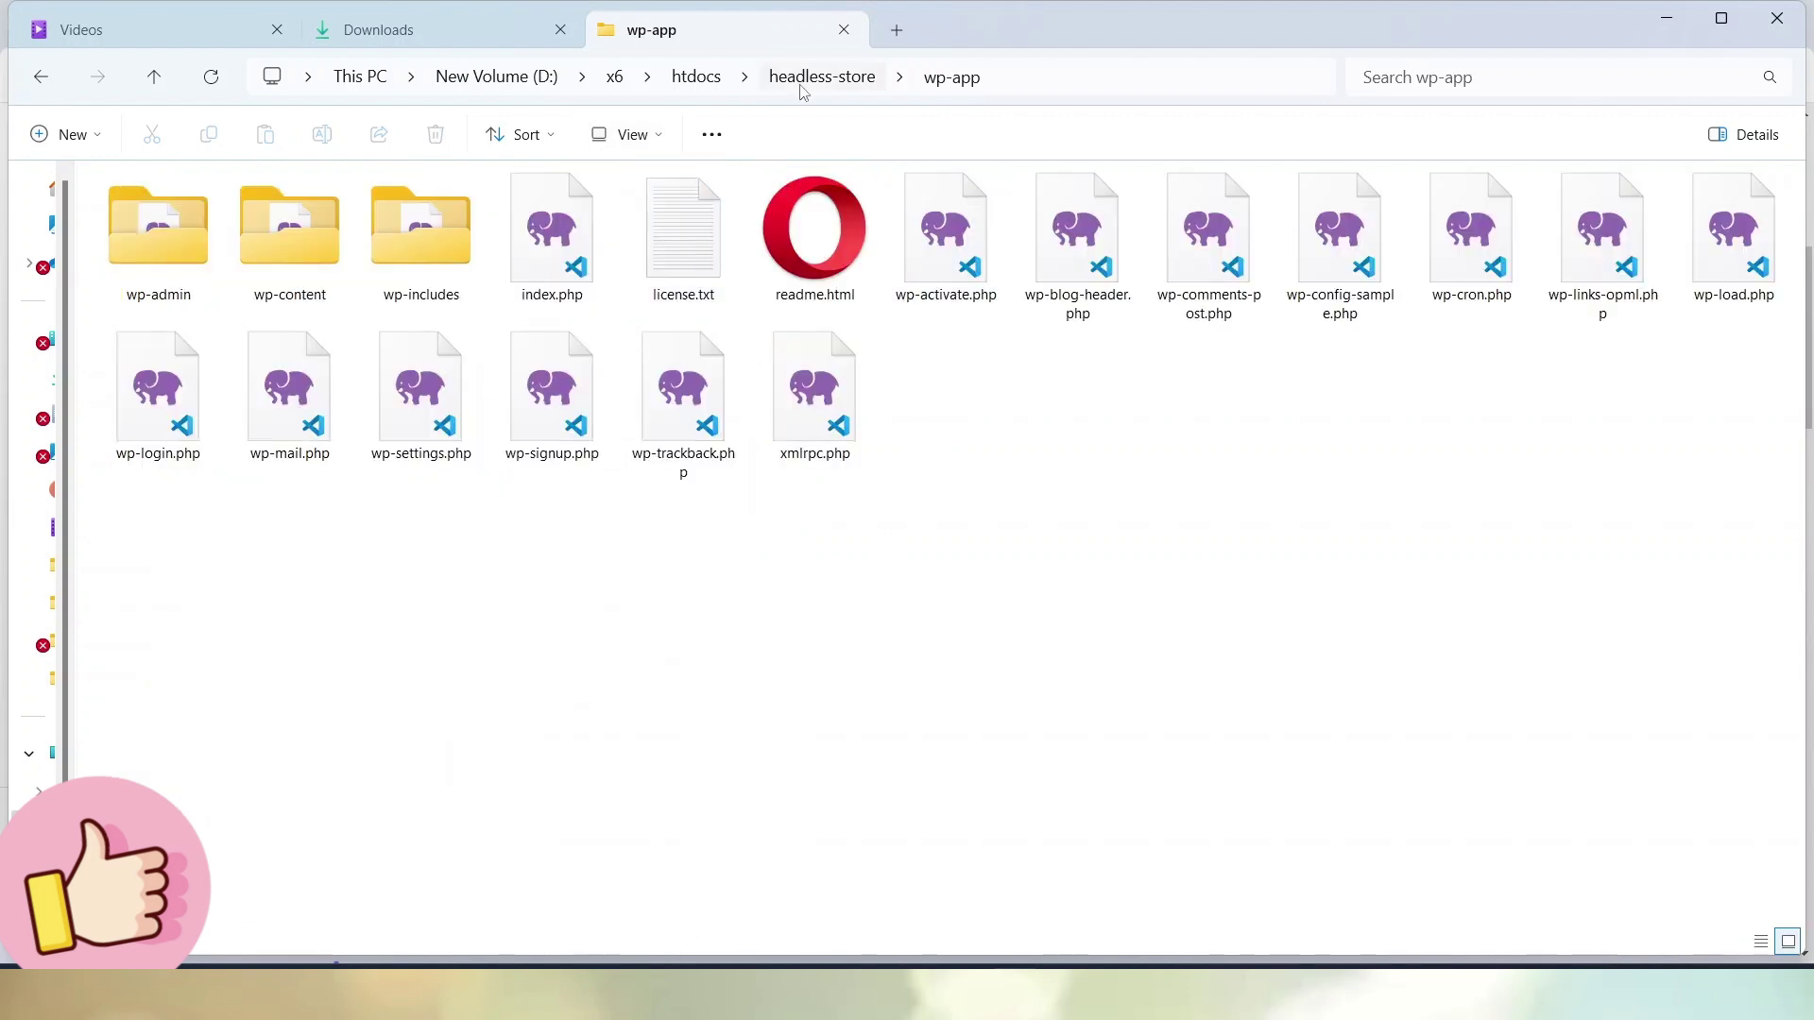
Return to headless-store and select the now-empty wordpress folder
left_click(803, 78)
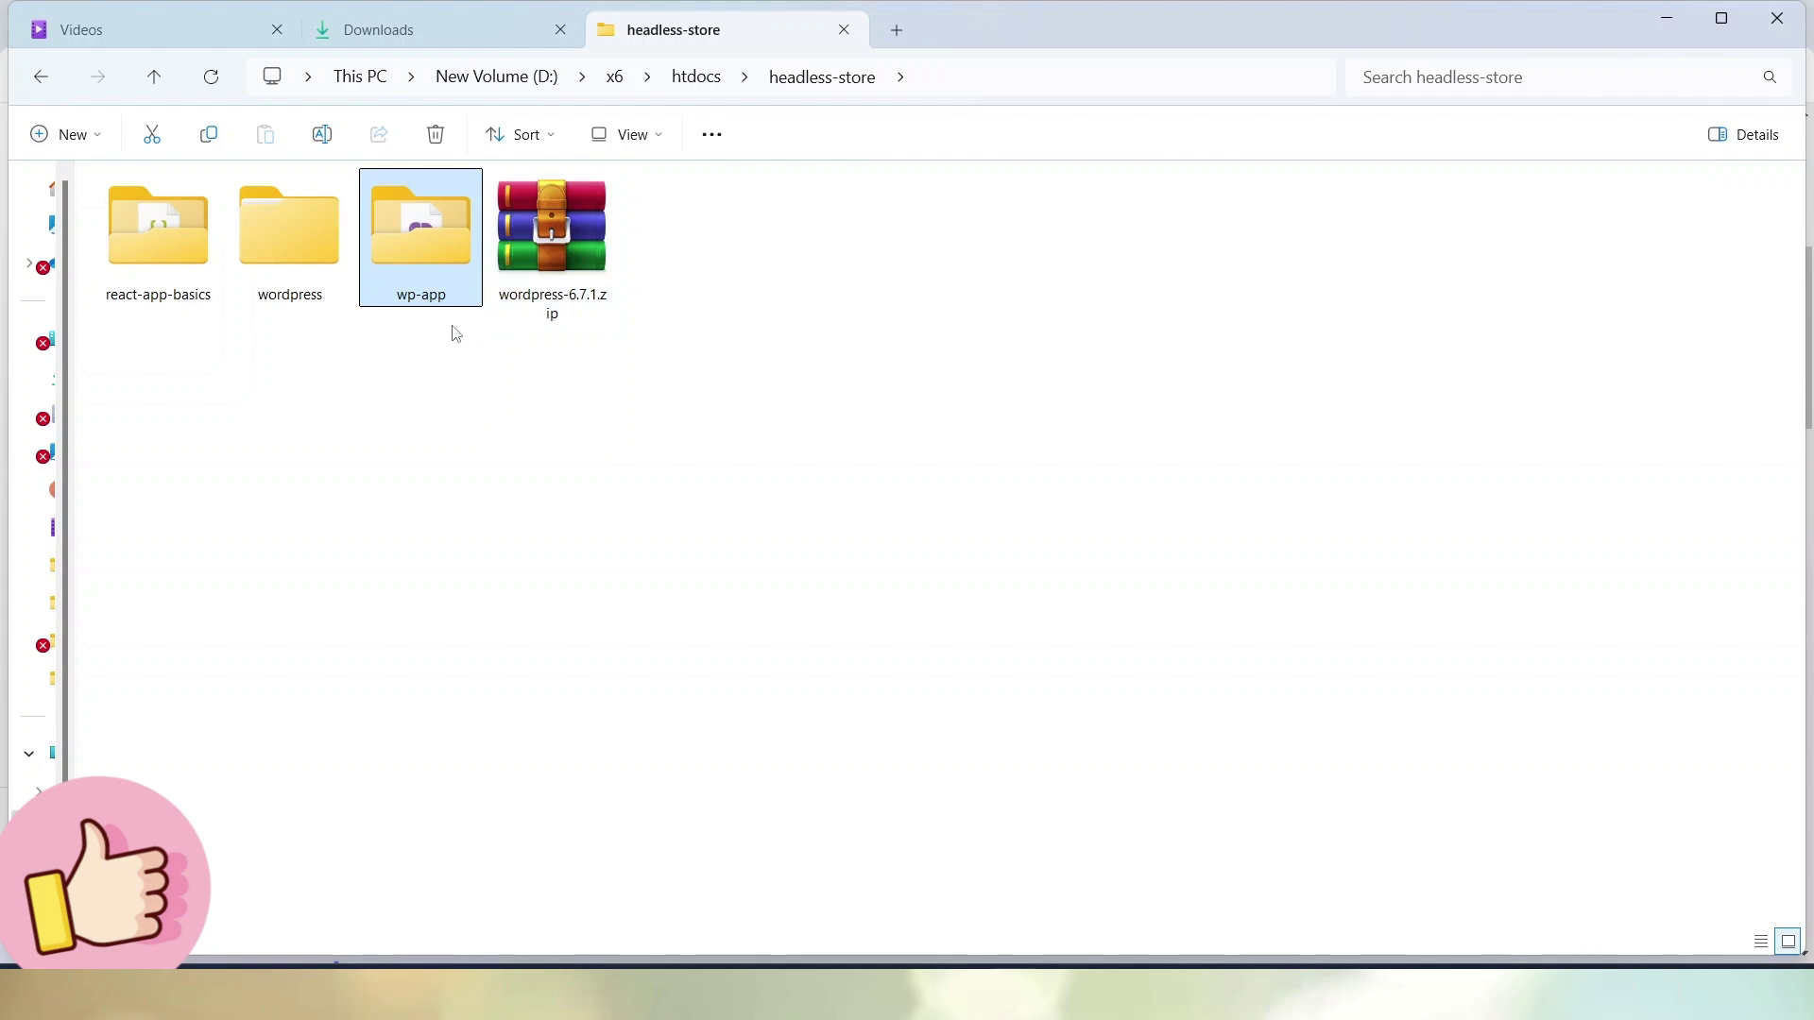
left_click(231, 356)
left_click(185, 251)
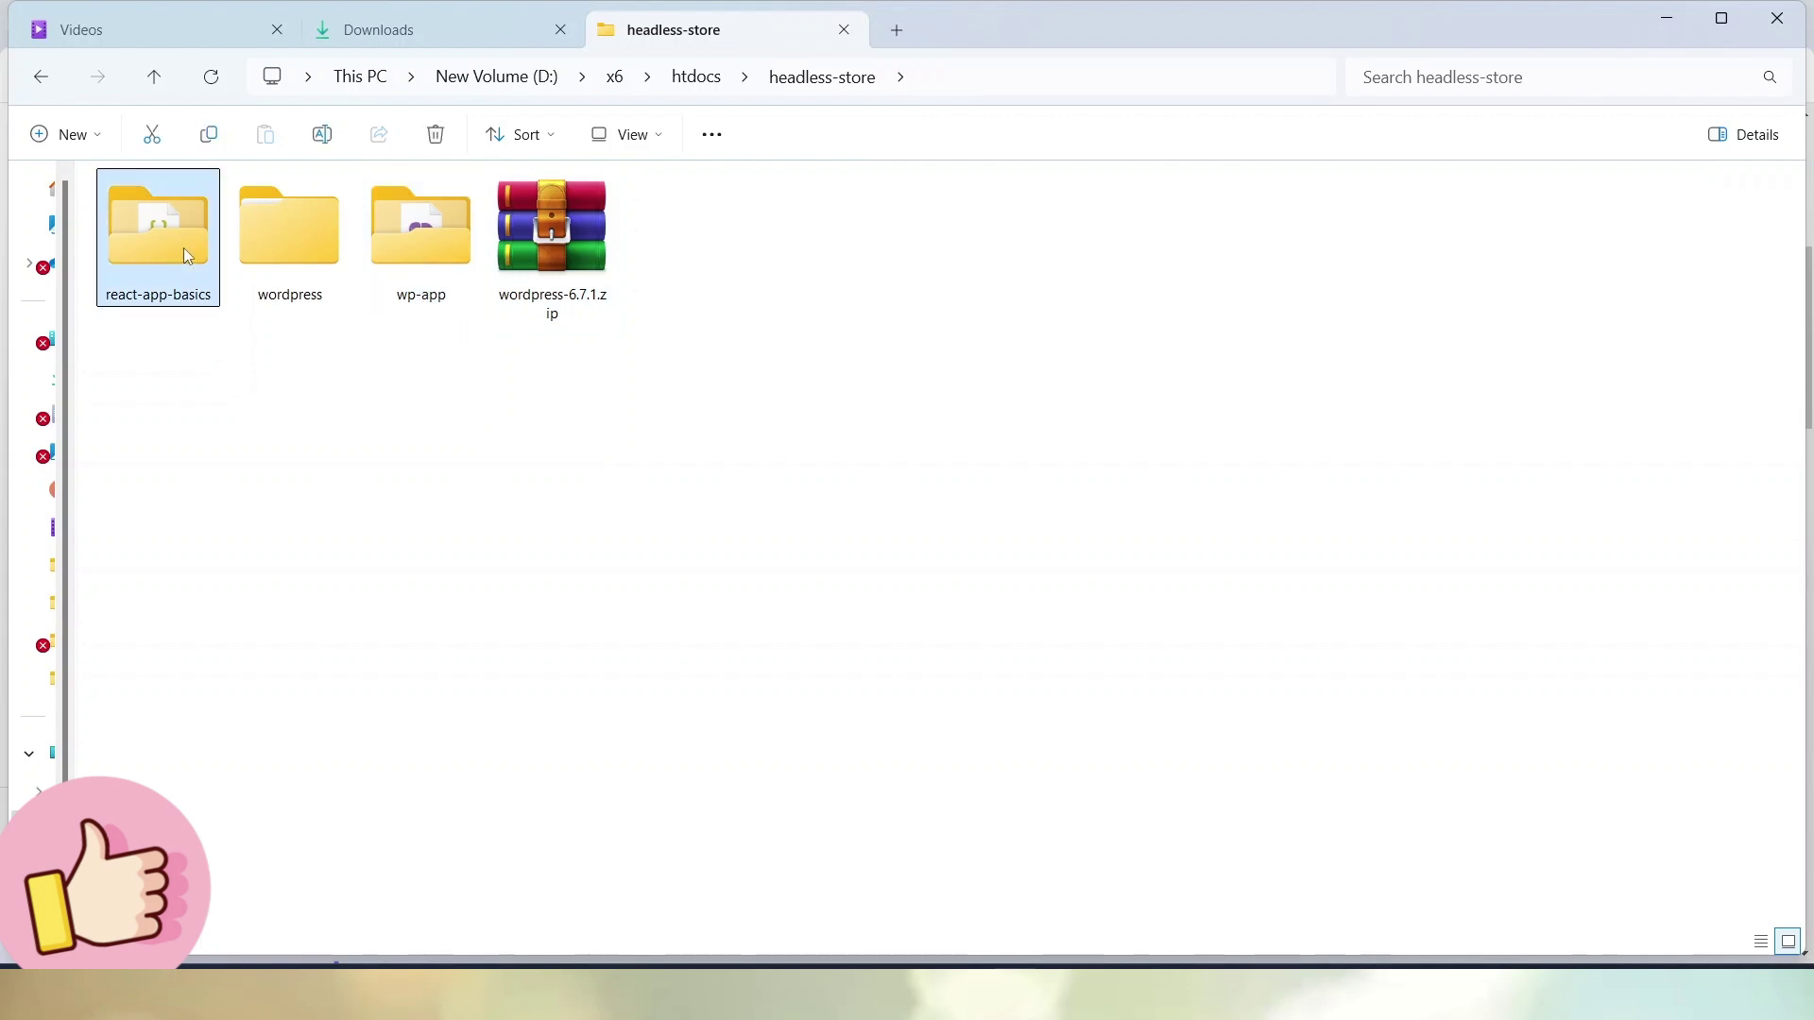
left_click(433, 252)
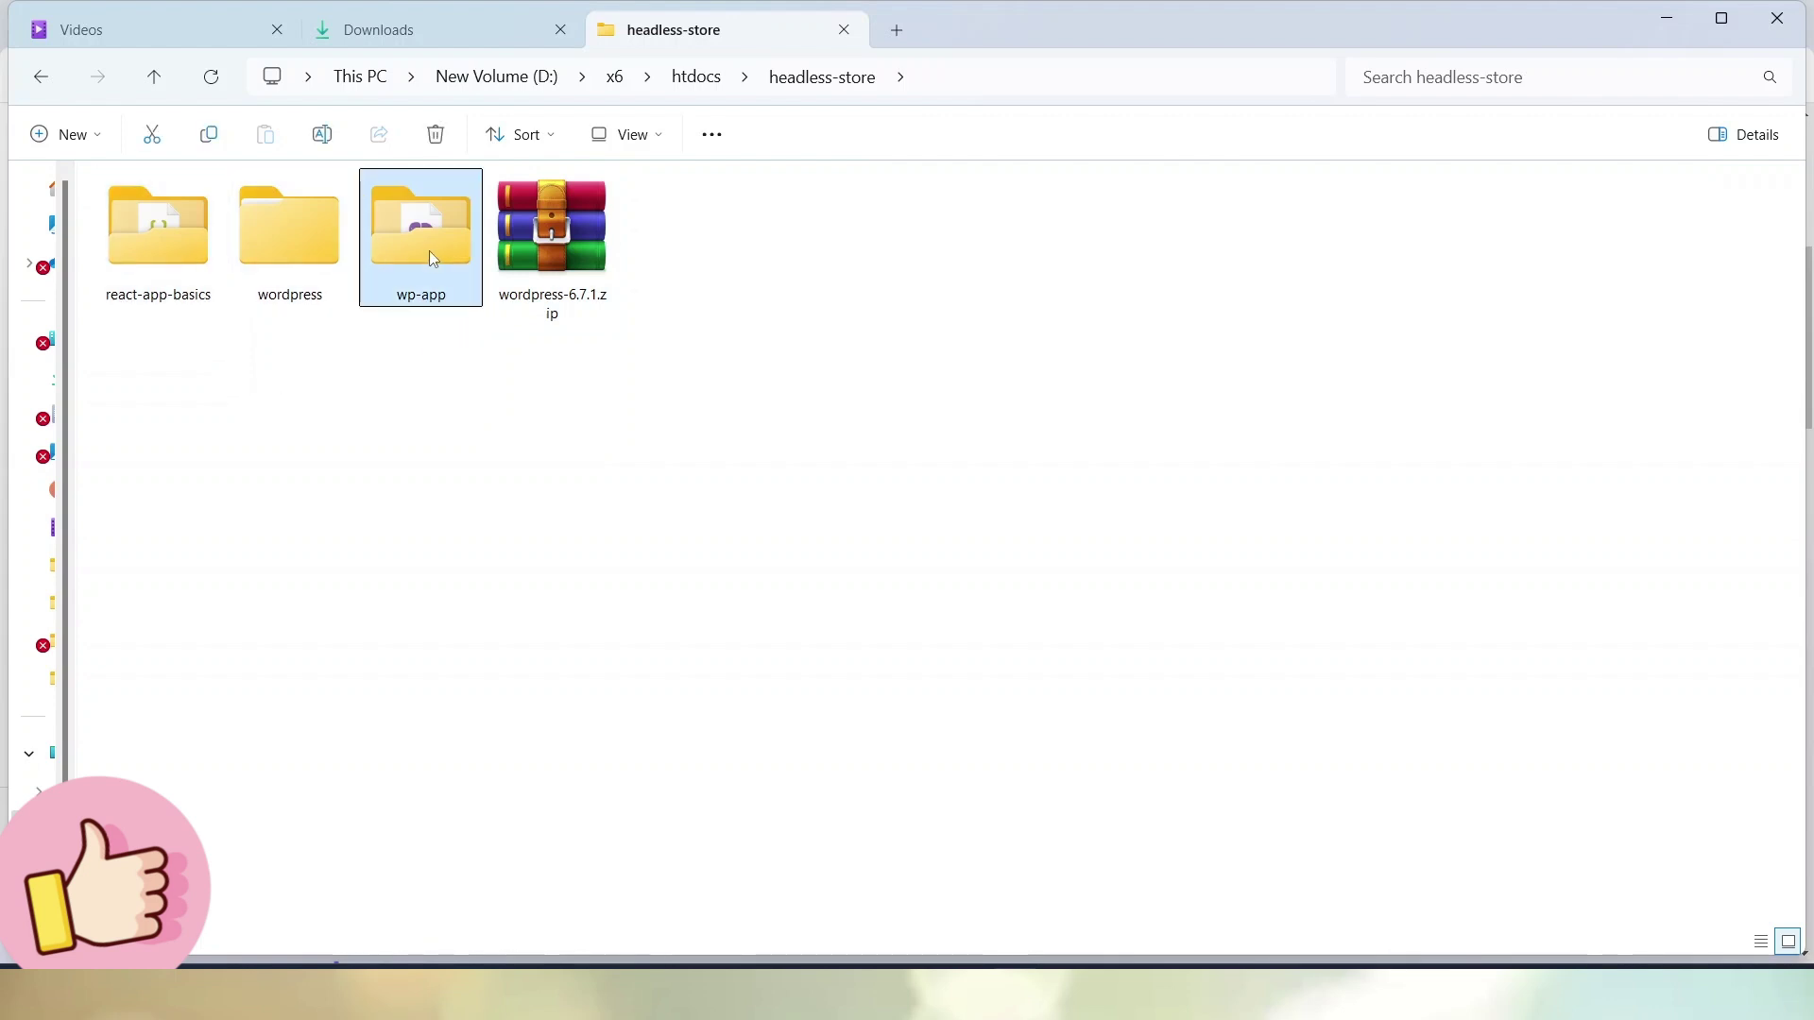
left_click(314, 253)
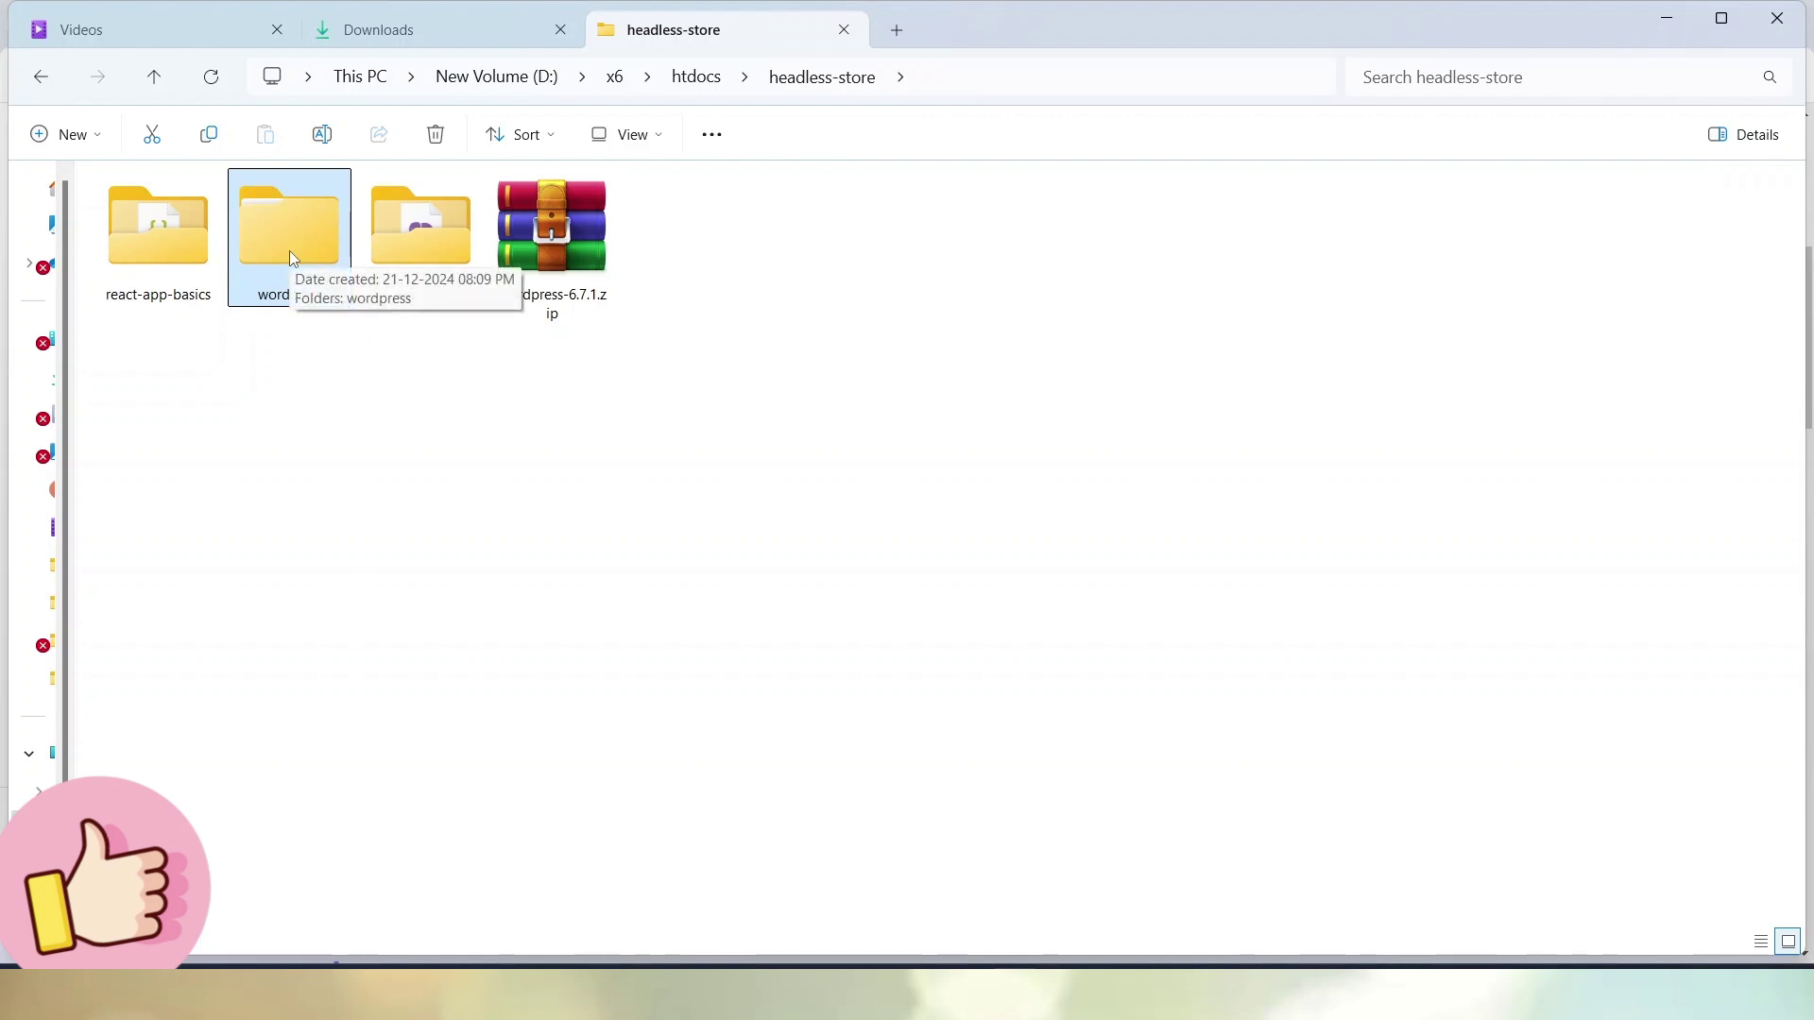
Delete the leftover wordpress folder and bring the XAMPP Control Panel forward
key("Delete")
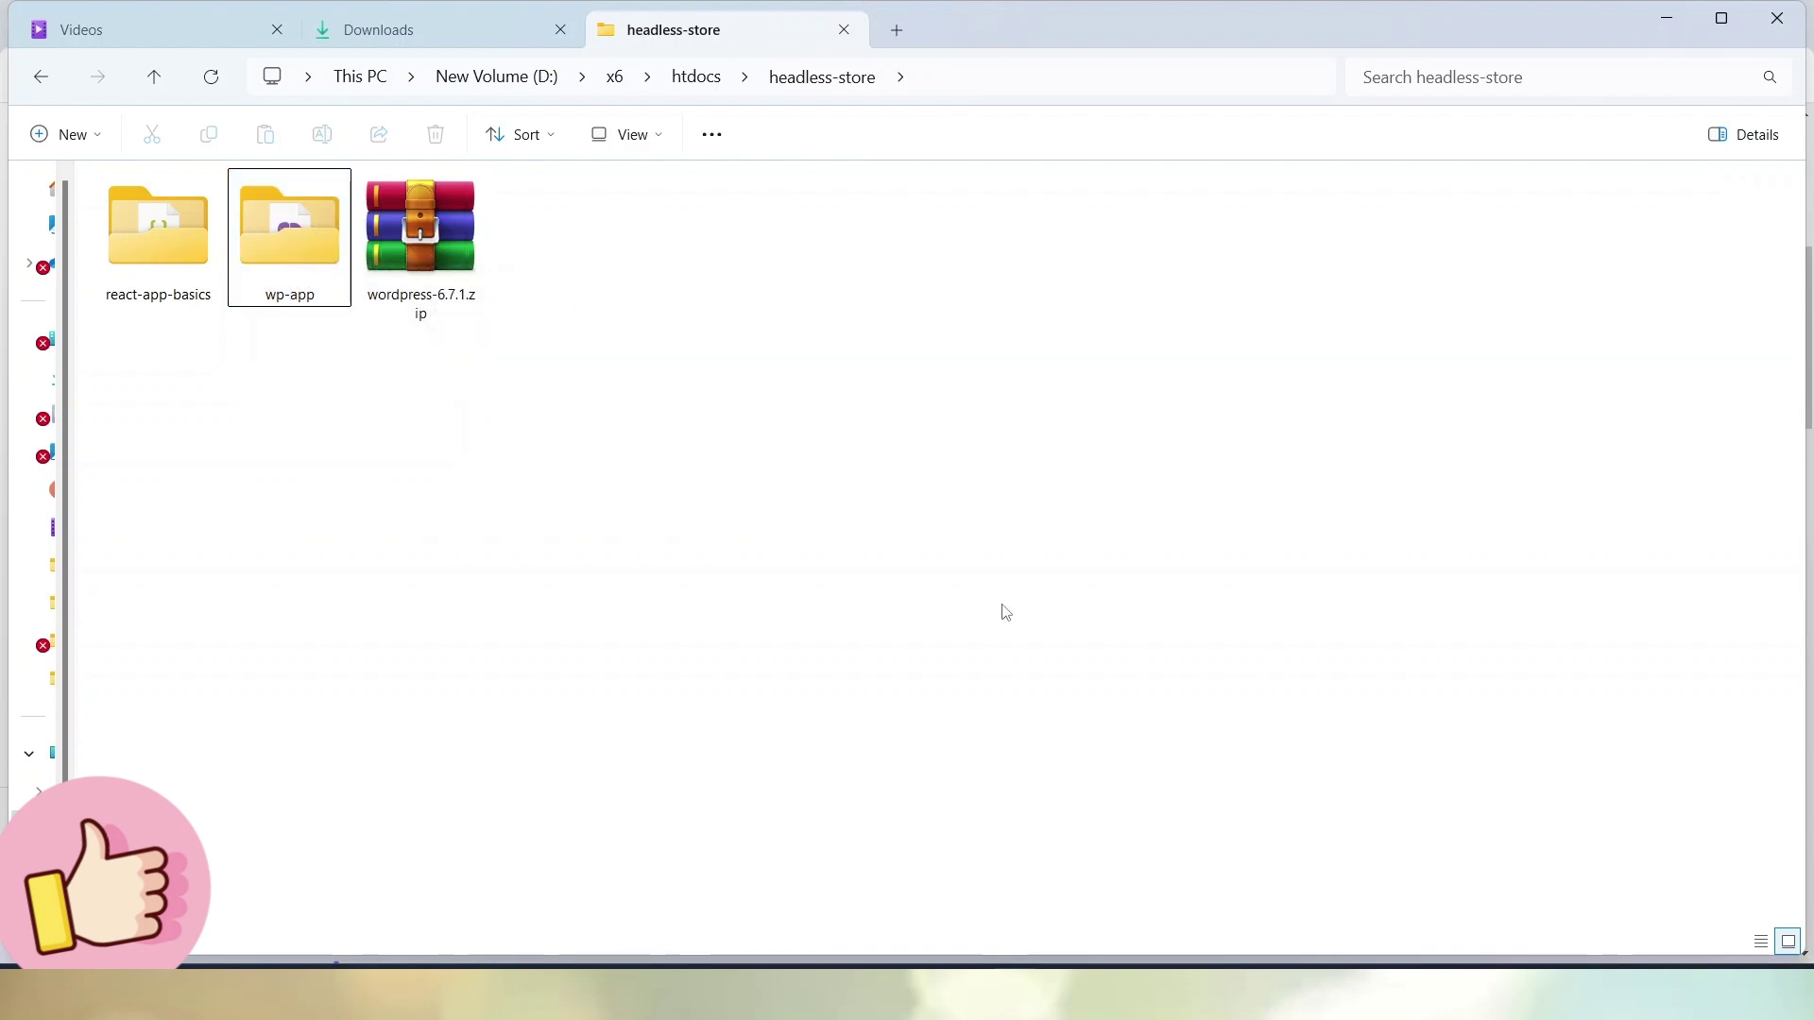
left_click(1125, 956)
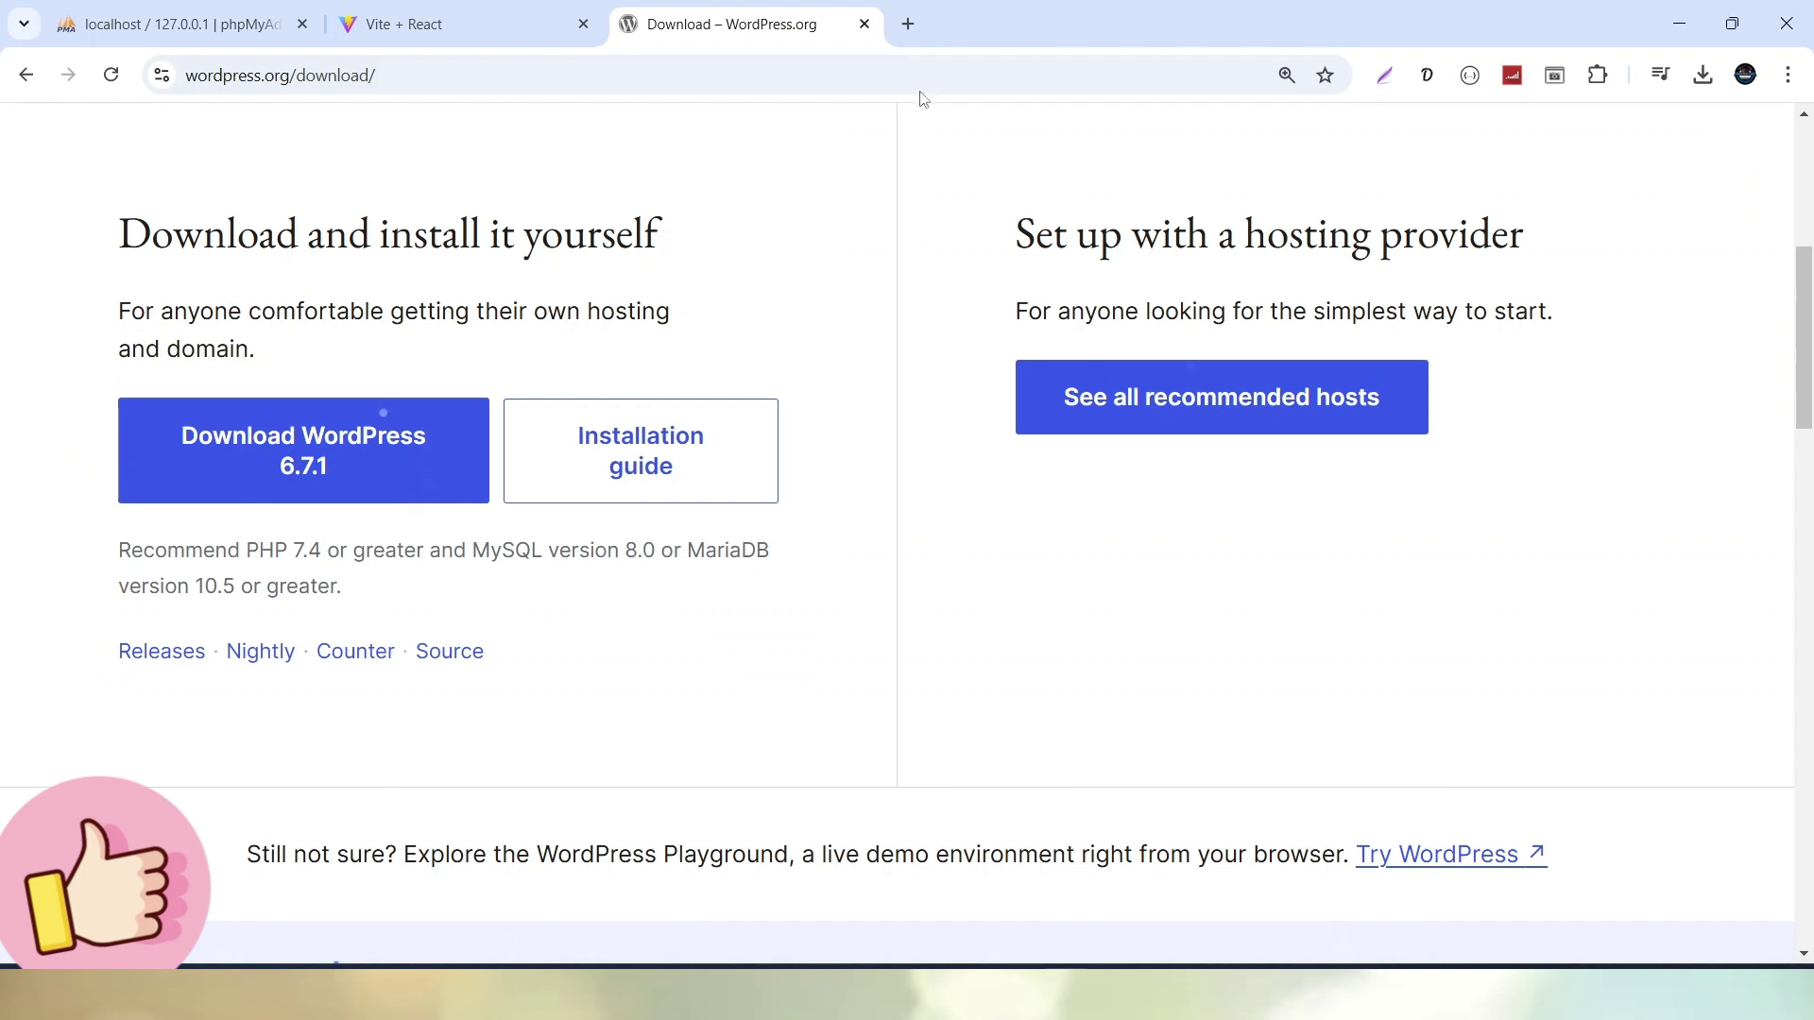
Load localhost/headless-store in a new Chrome tab to list react-app-basics, the zip and wp-app
left_click(914, 29)
type("loca")
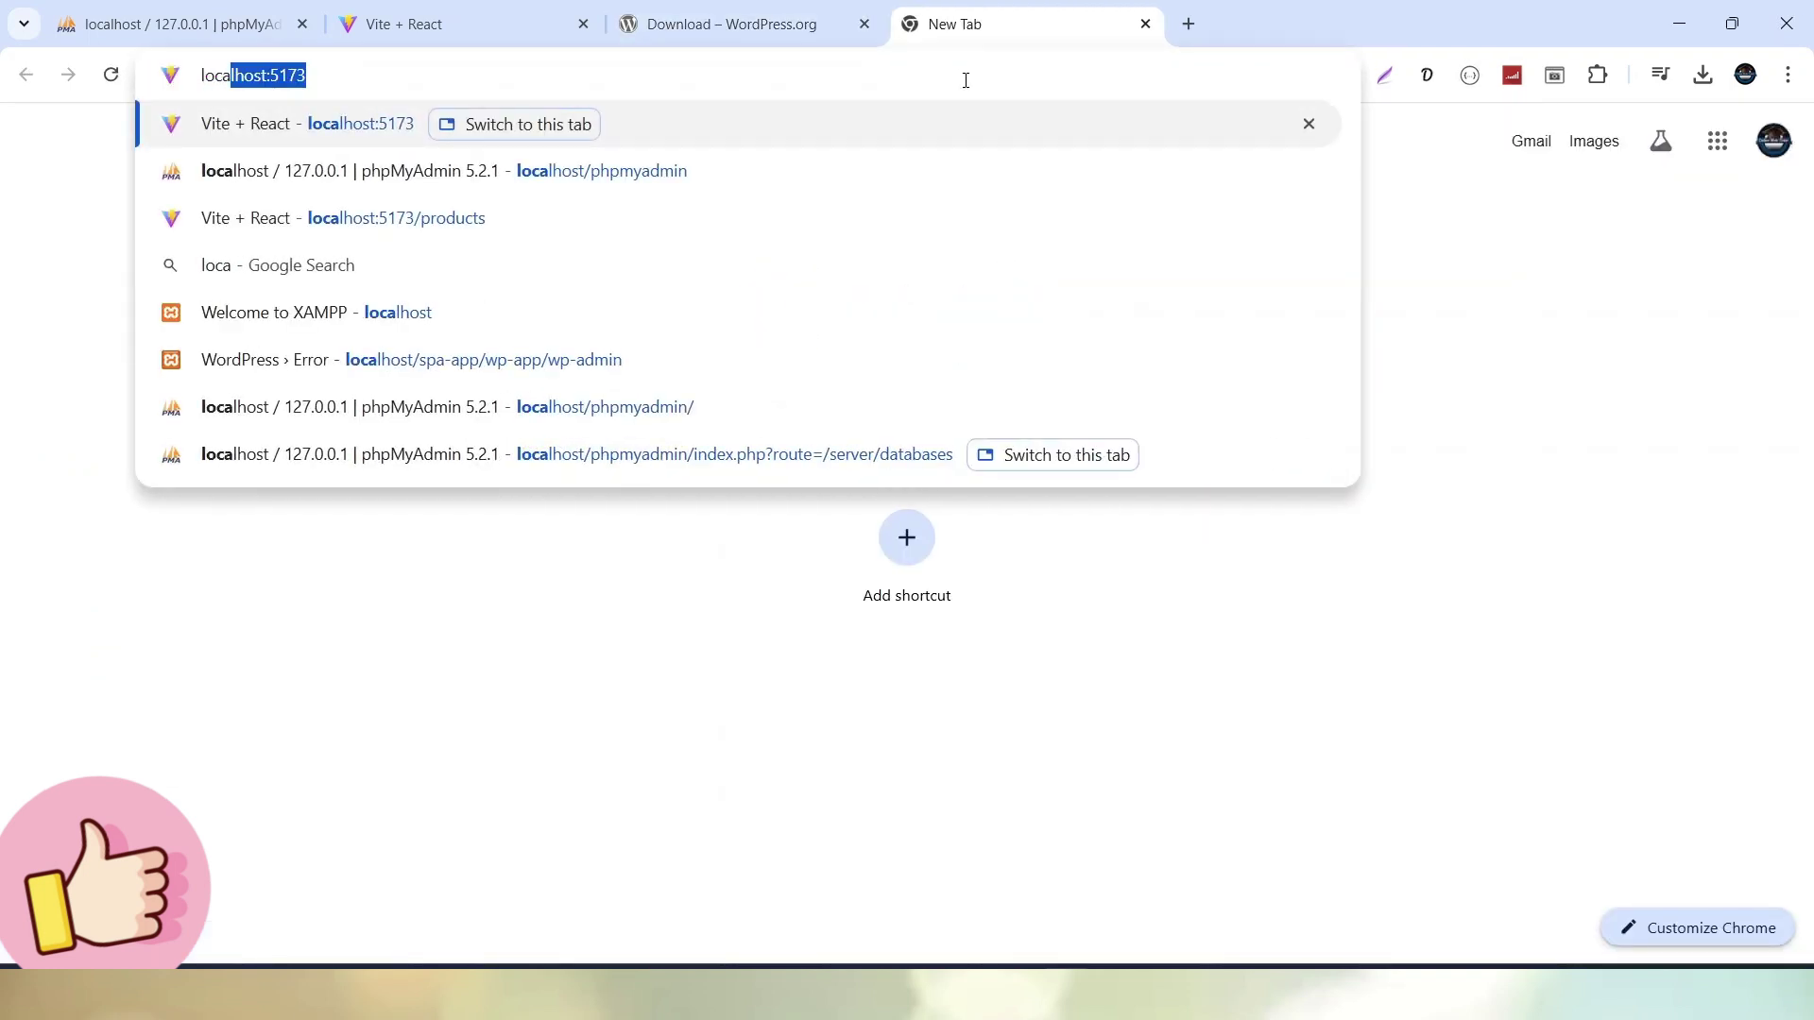
type("lhost")
key("Delete")
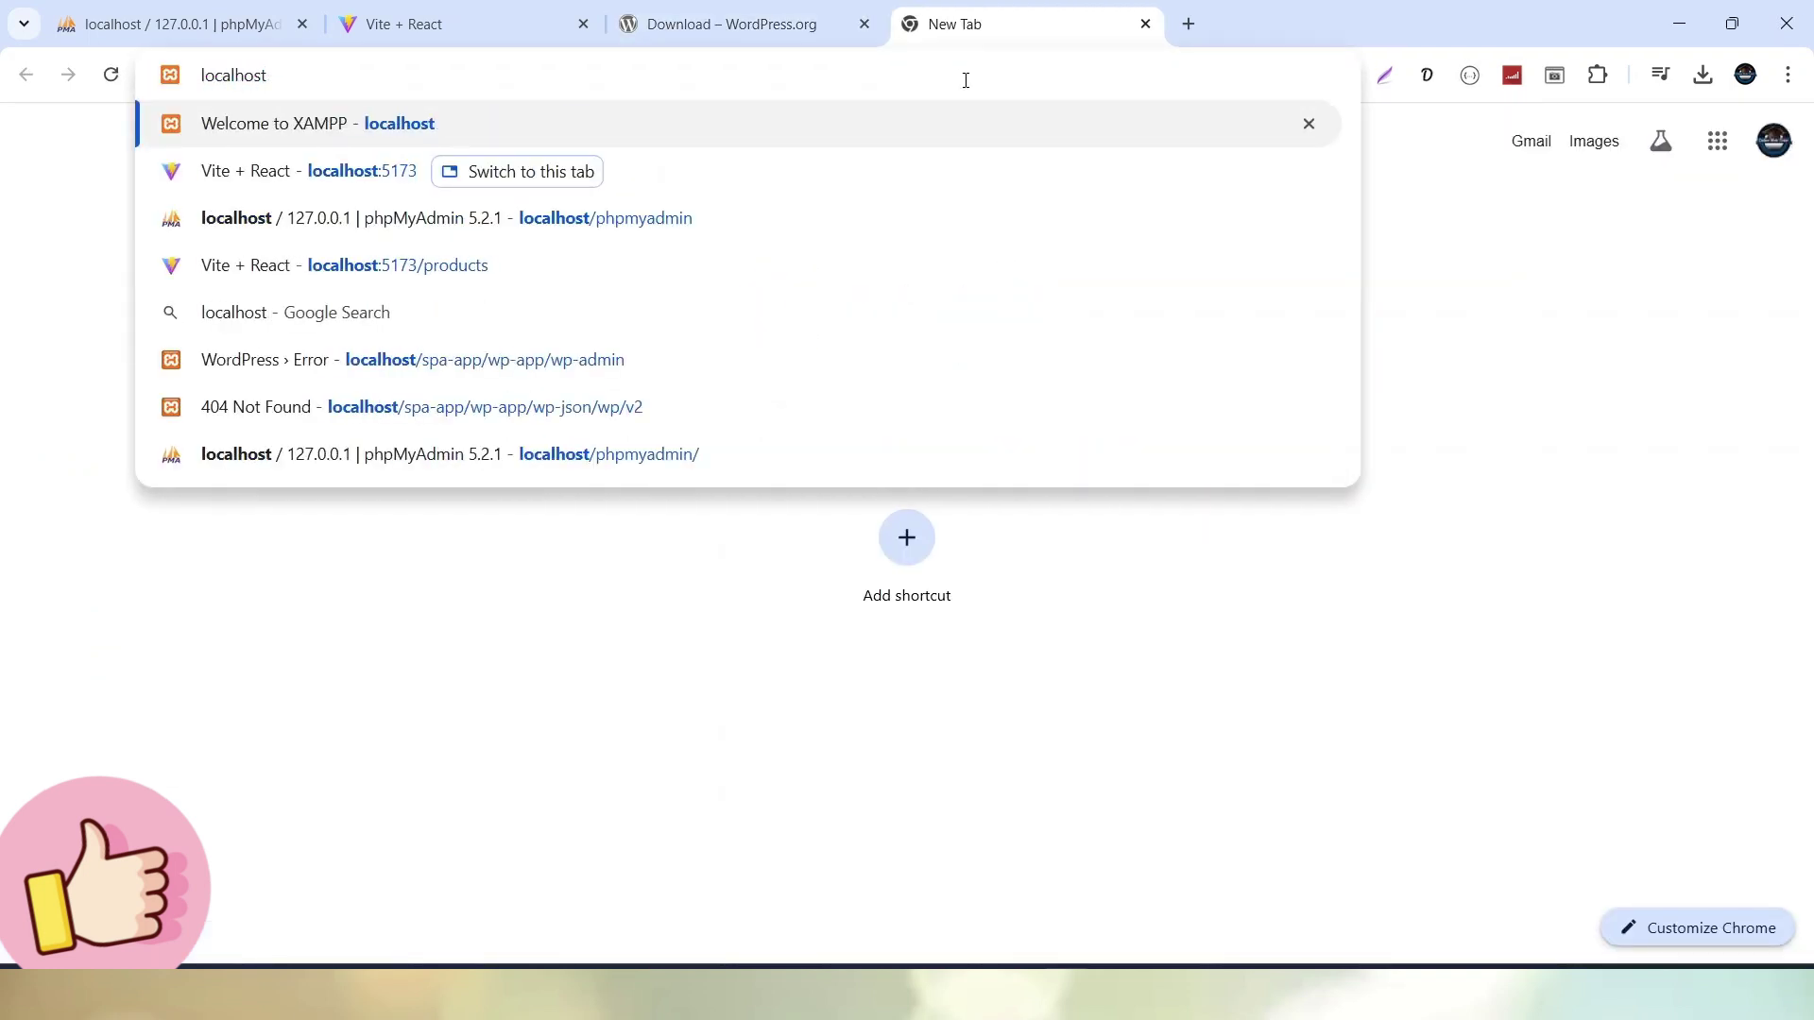
key("alt+Tab")
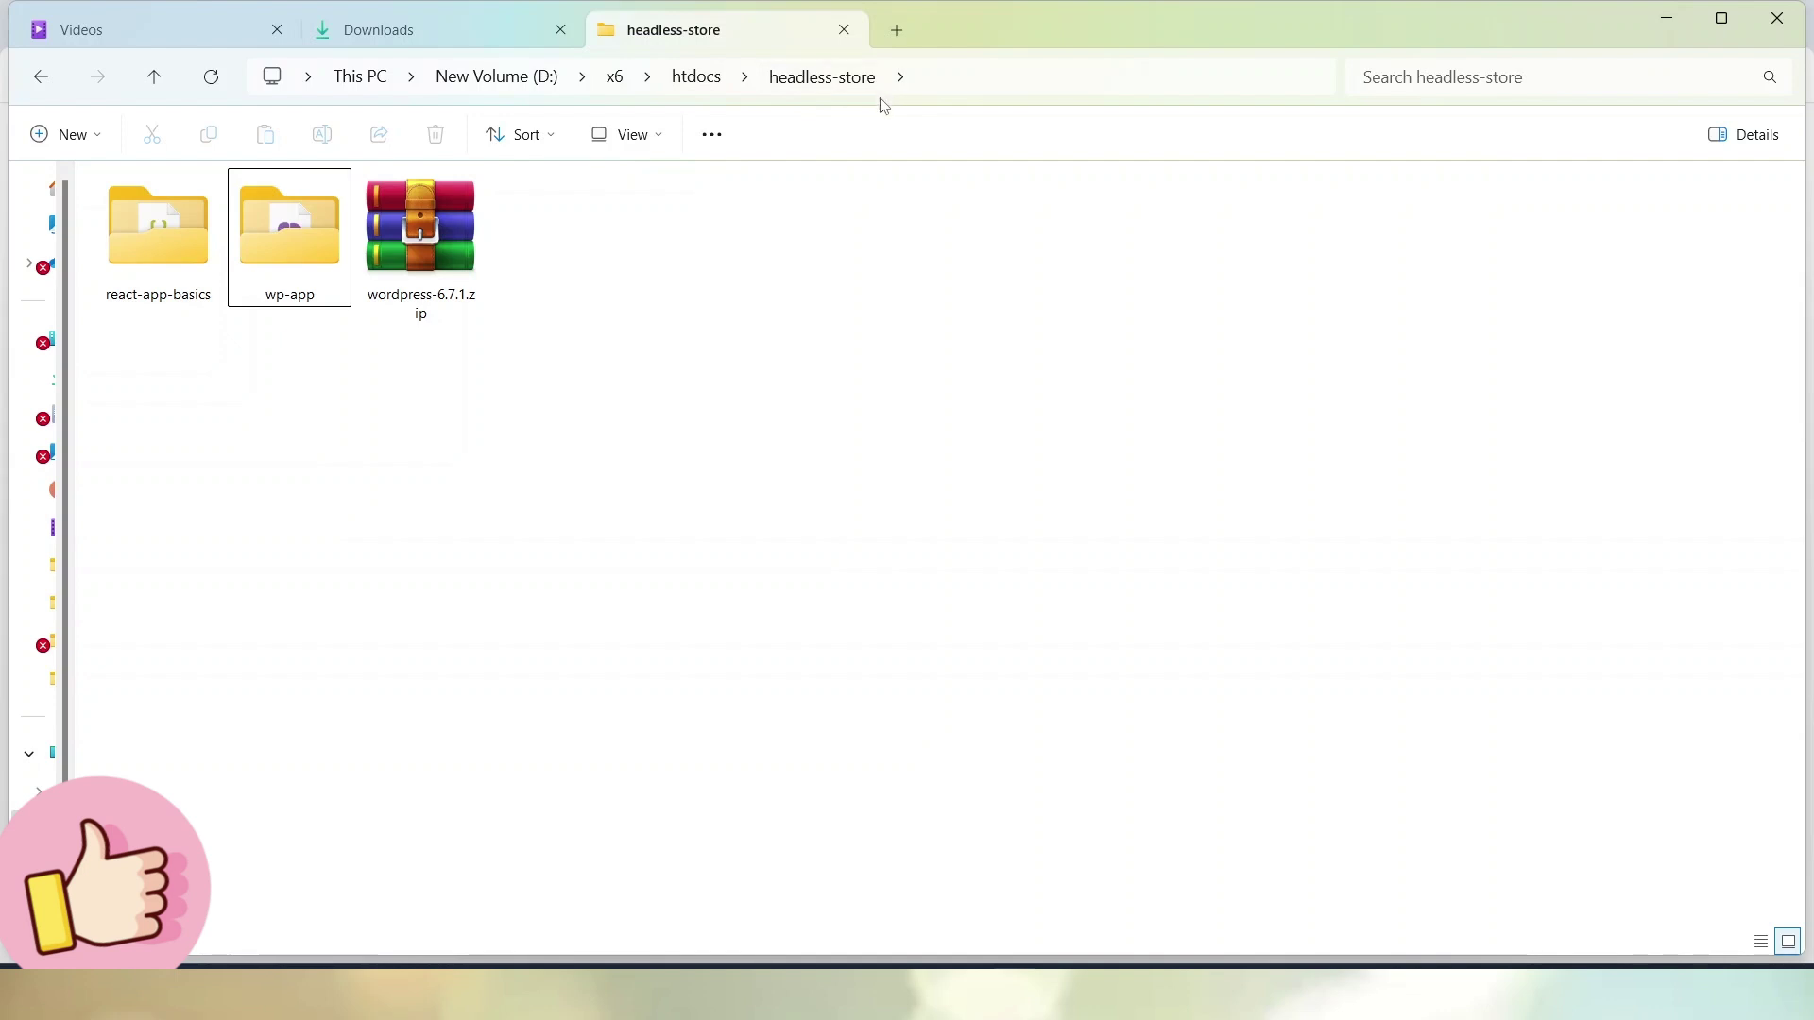
key("alt+Tab")
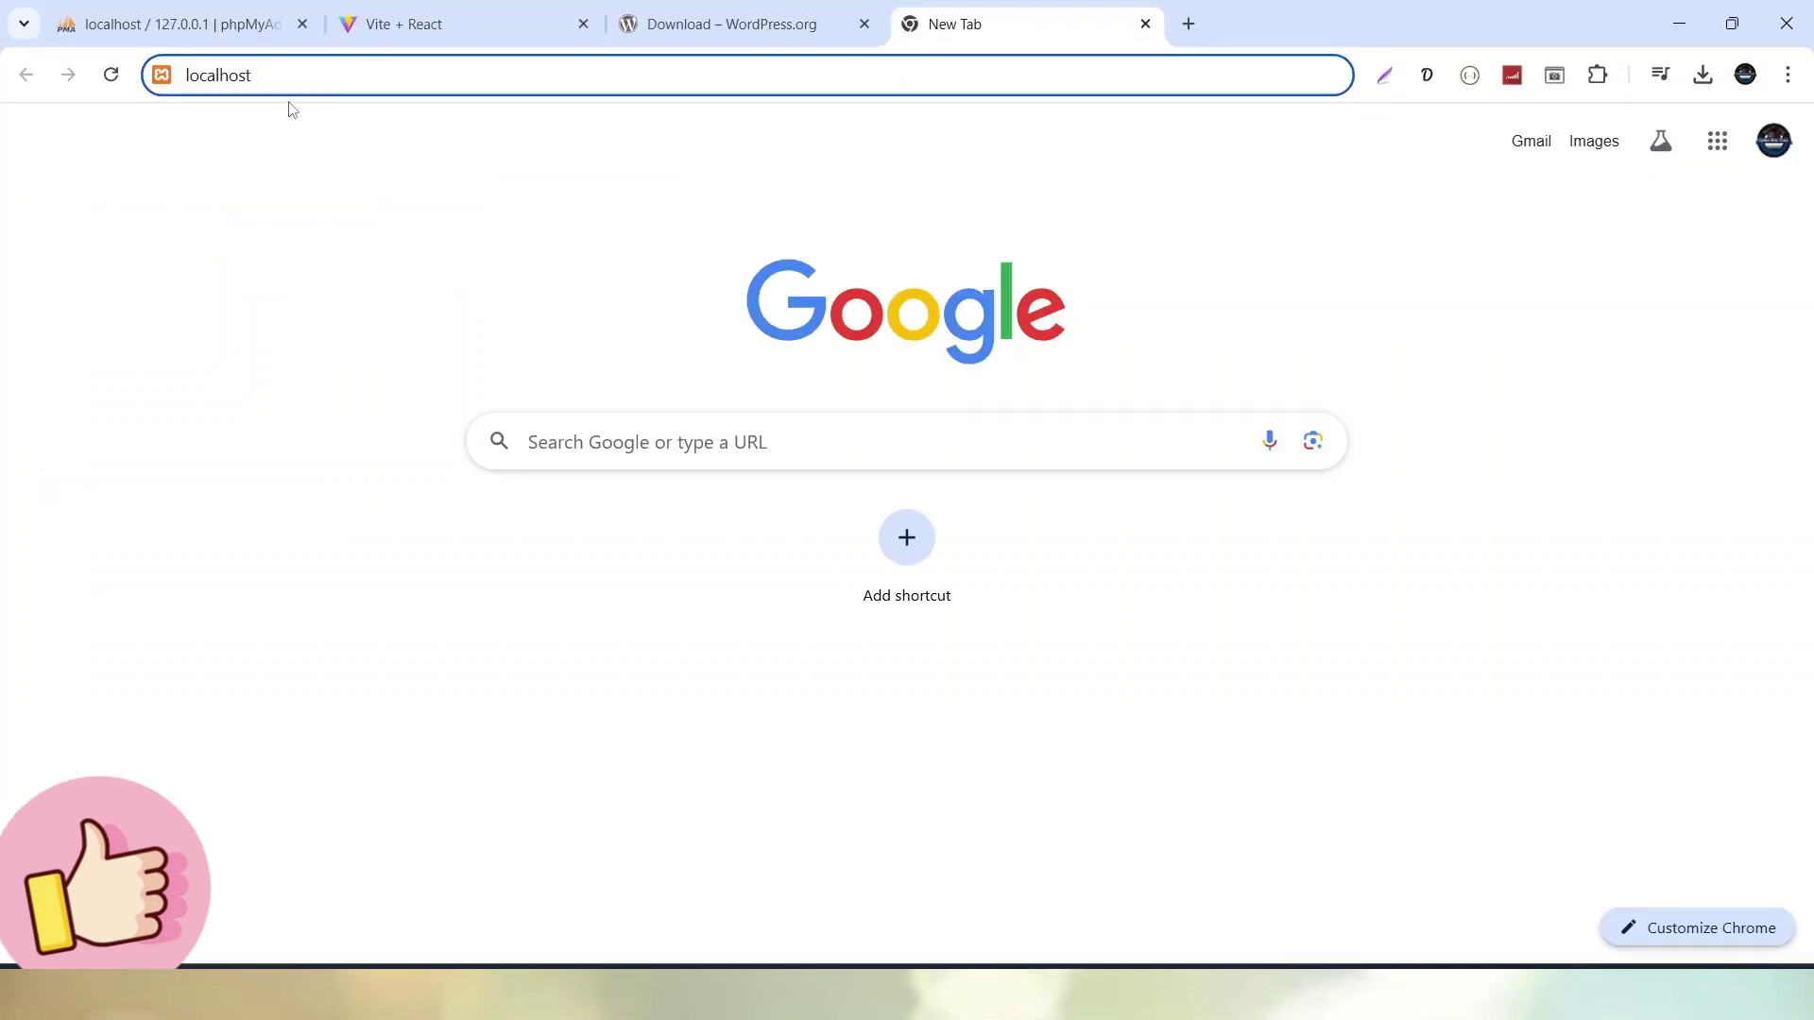
type("/hea")
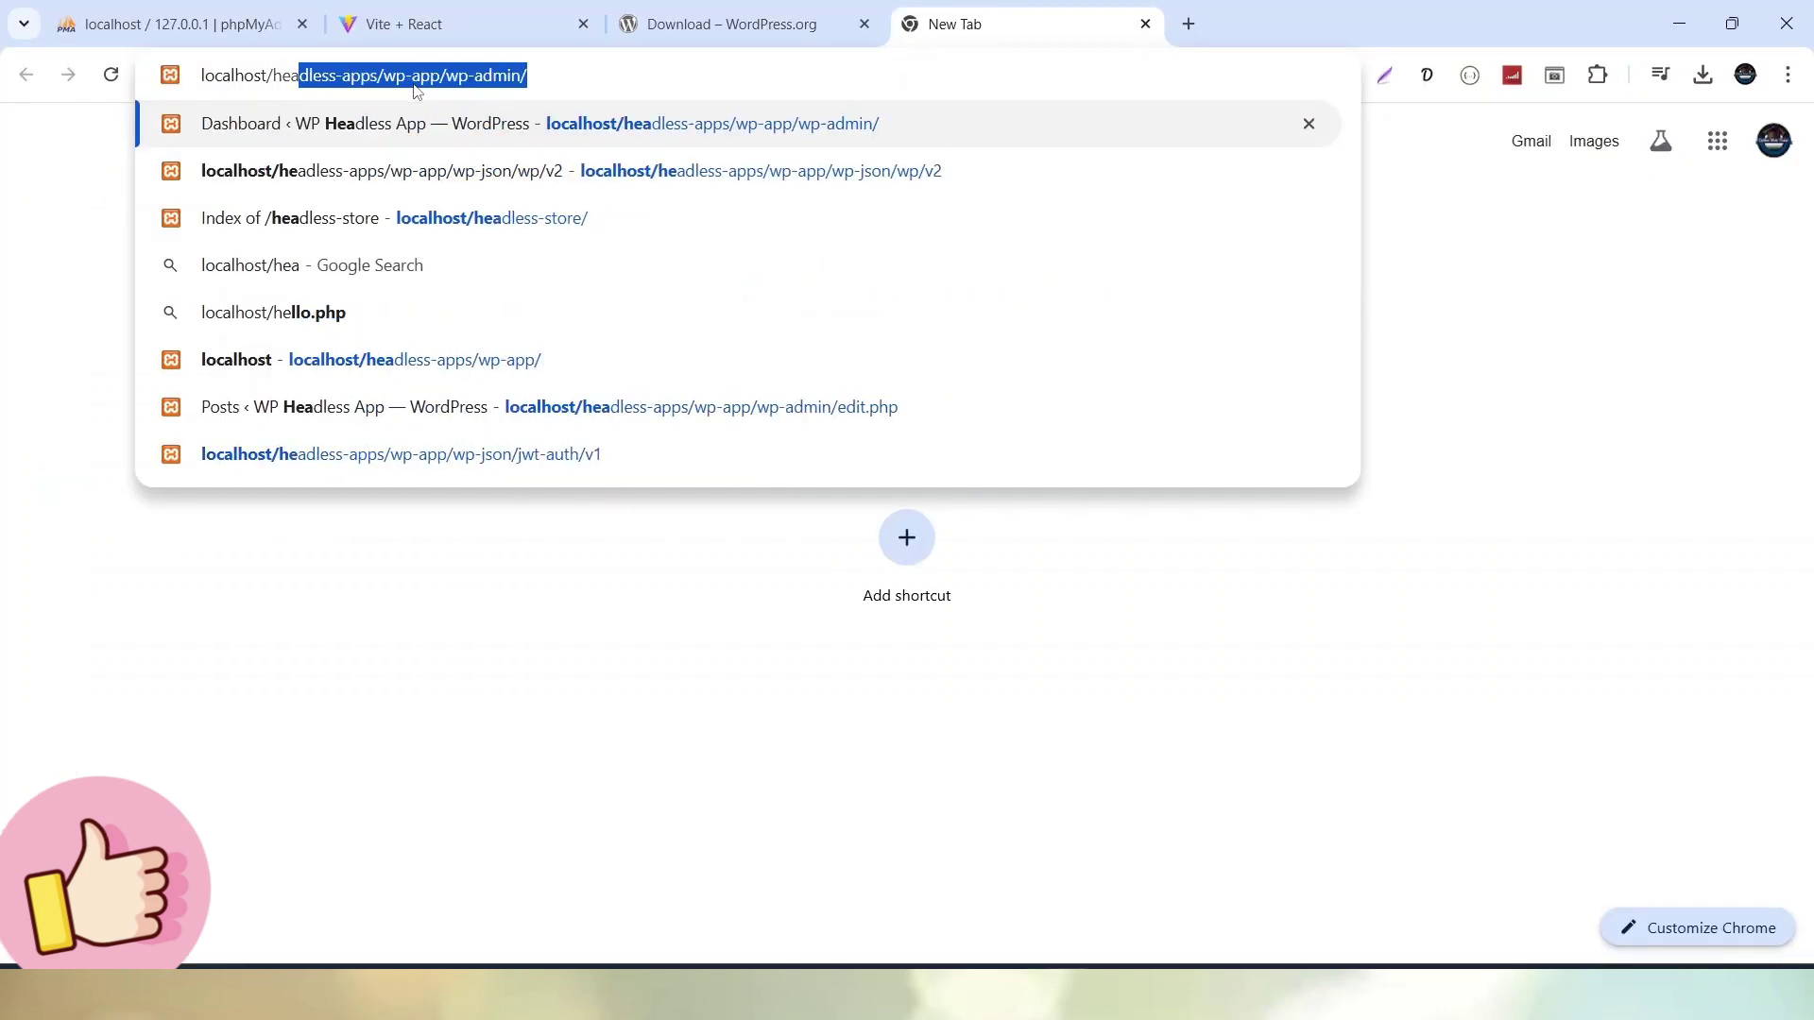
type("dless")
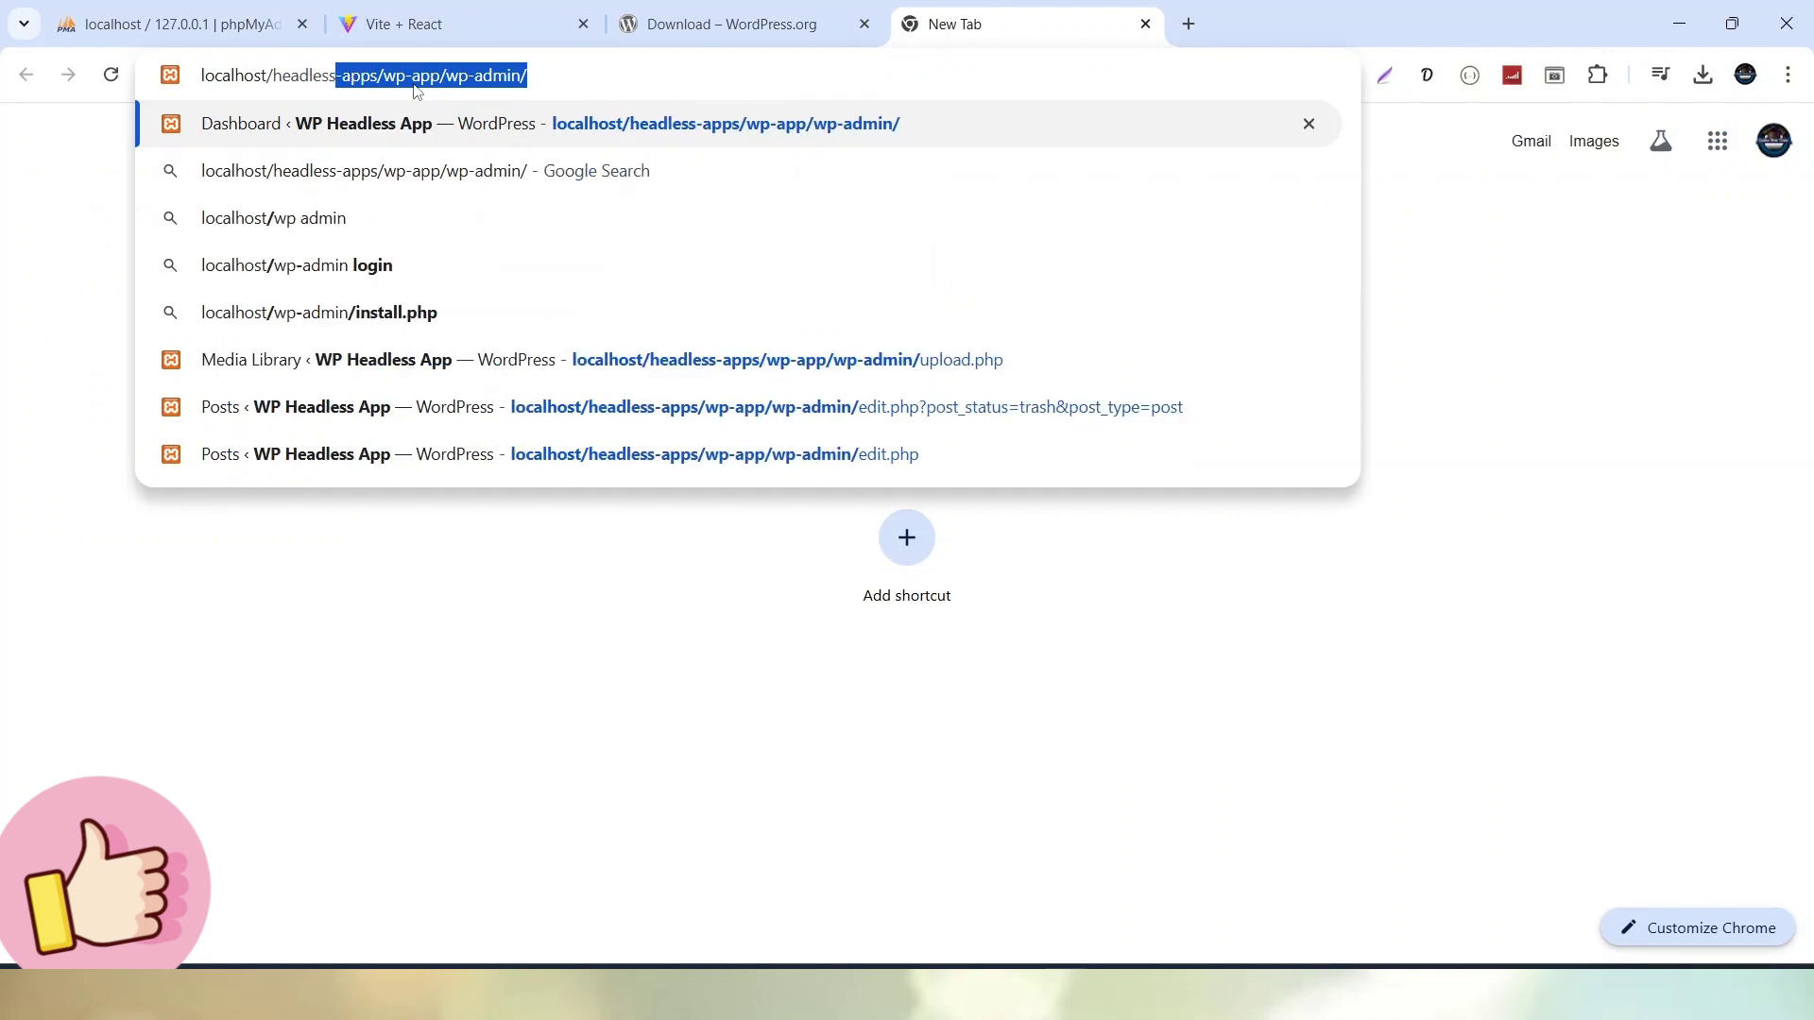
type("-store")
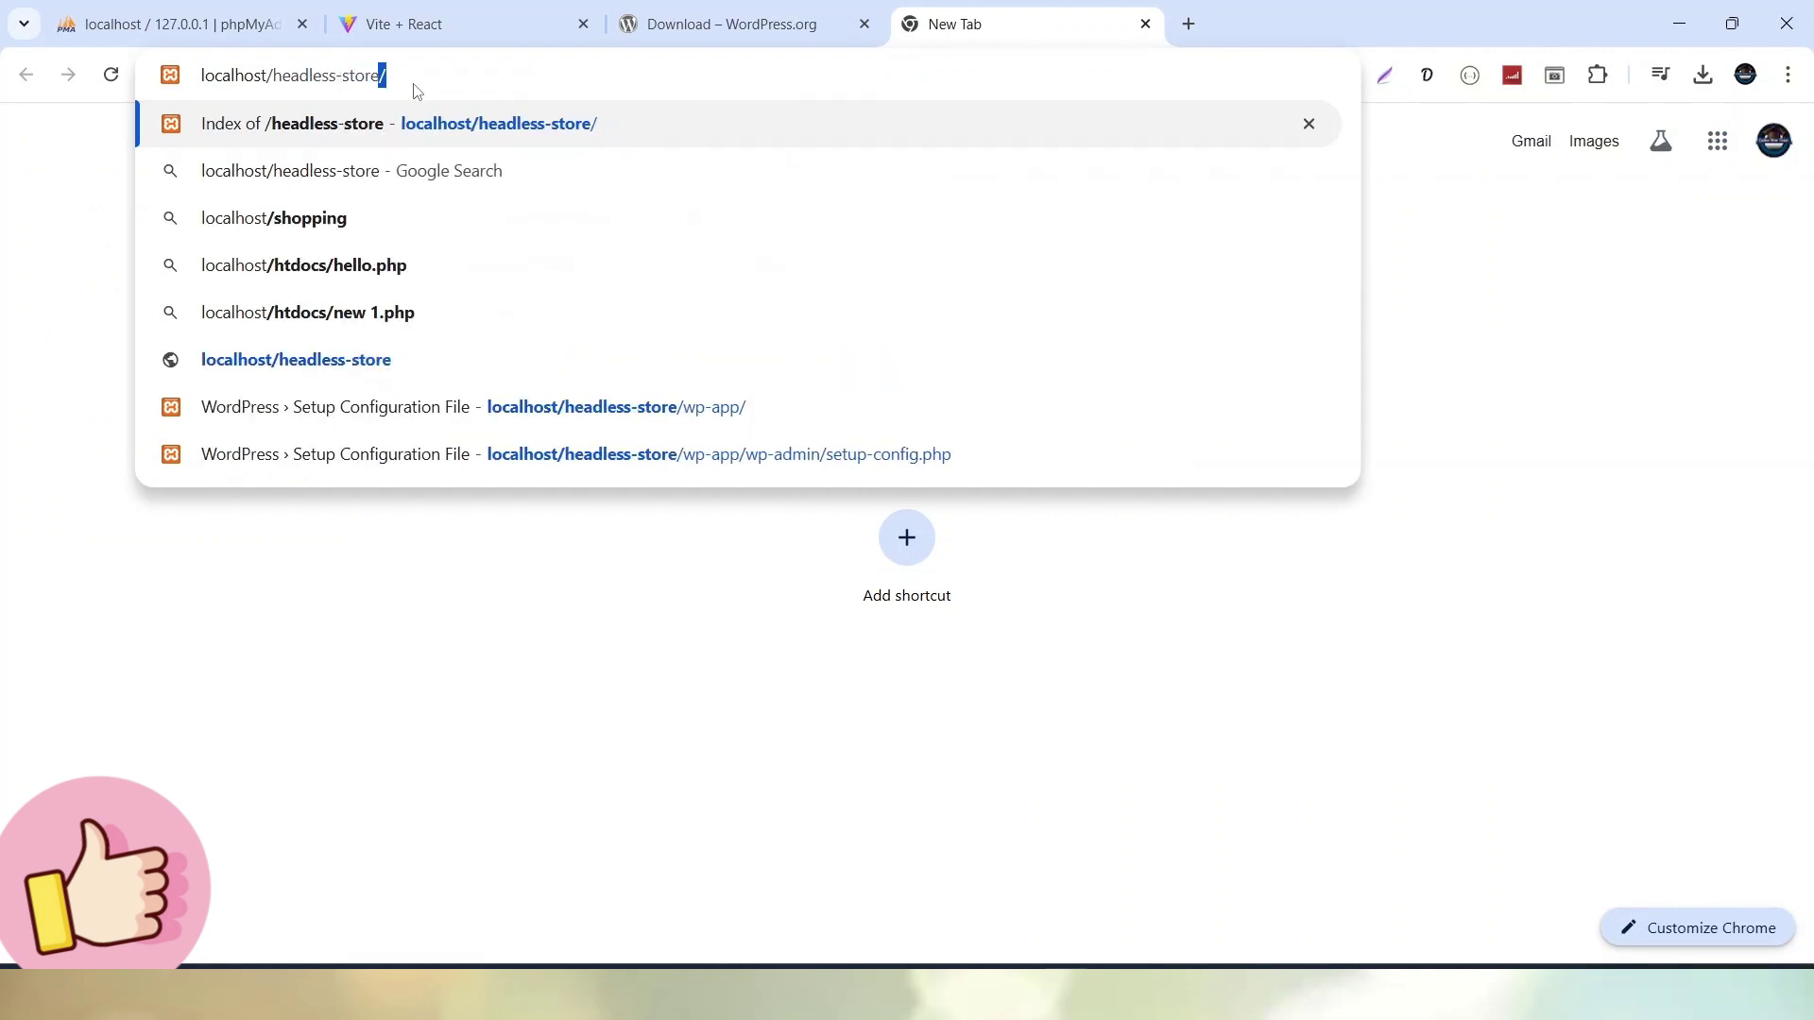
key("Return")
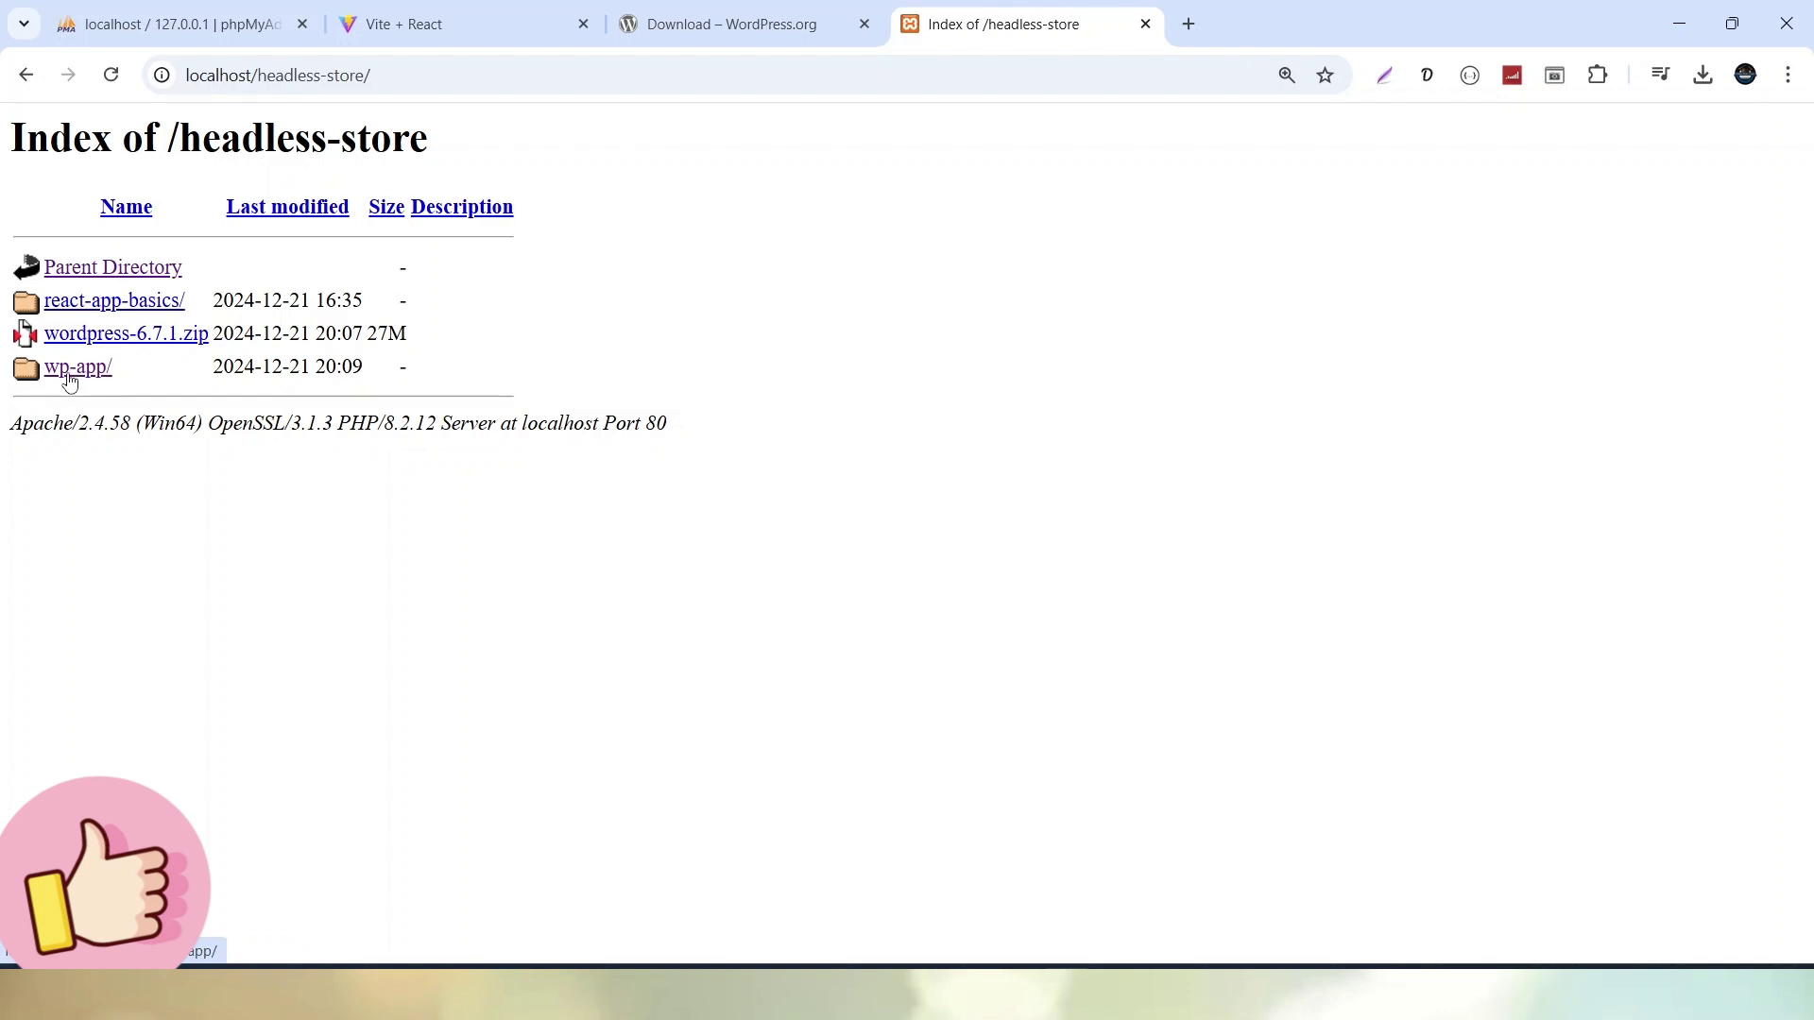
Open wp-app/, keep English (United States) and continue past Let's go! to the database form
left_click(69, 375)
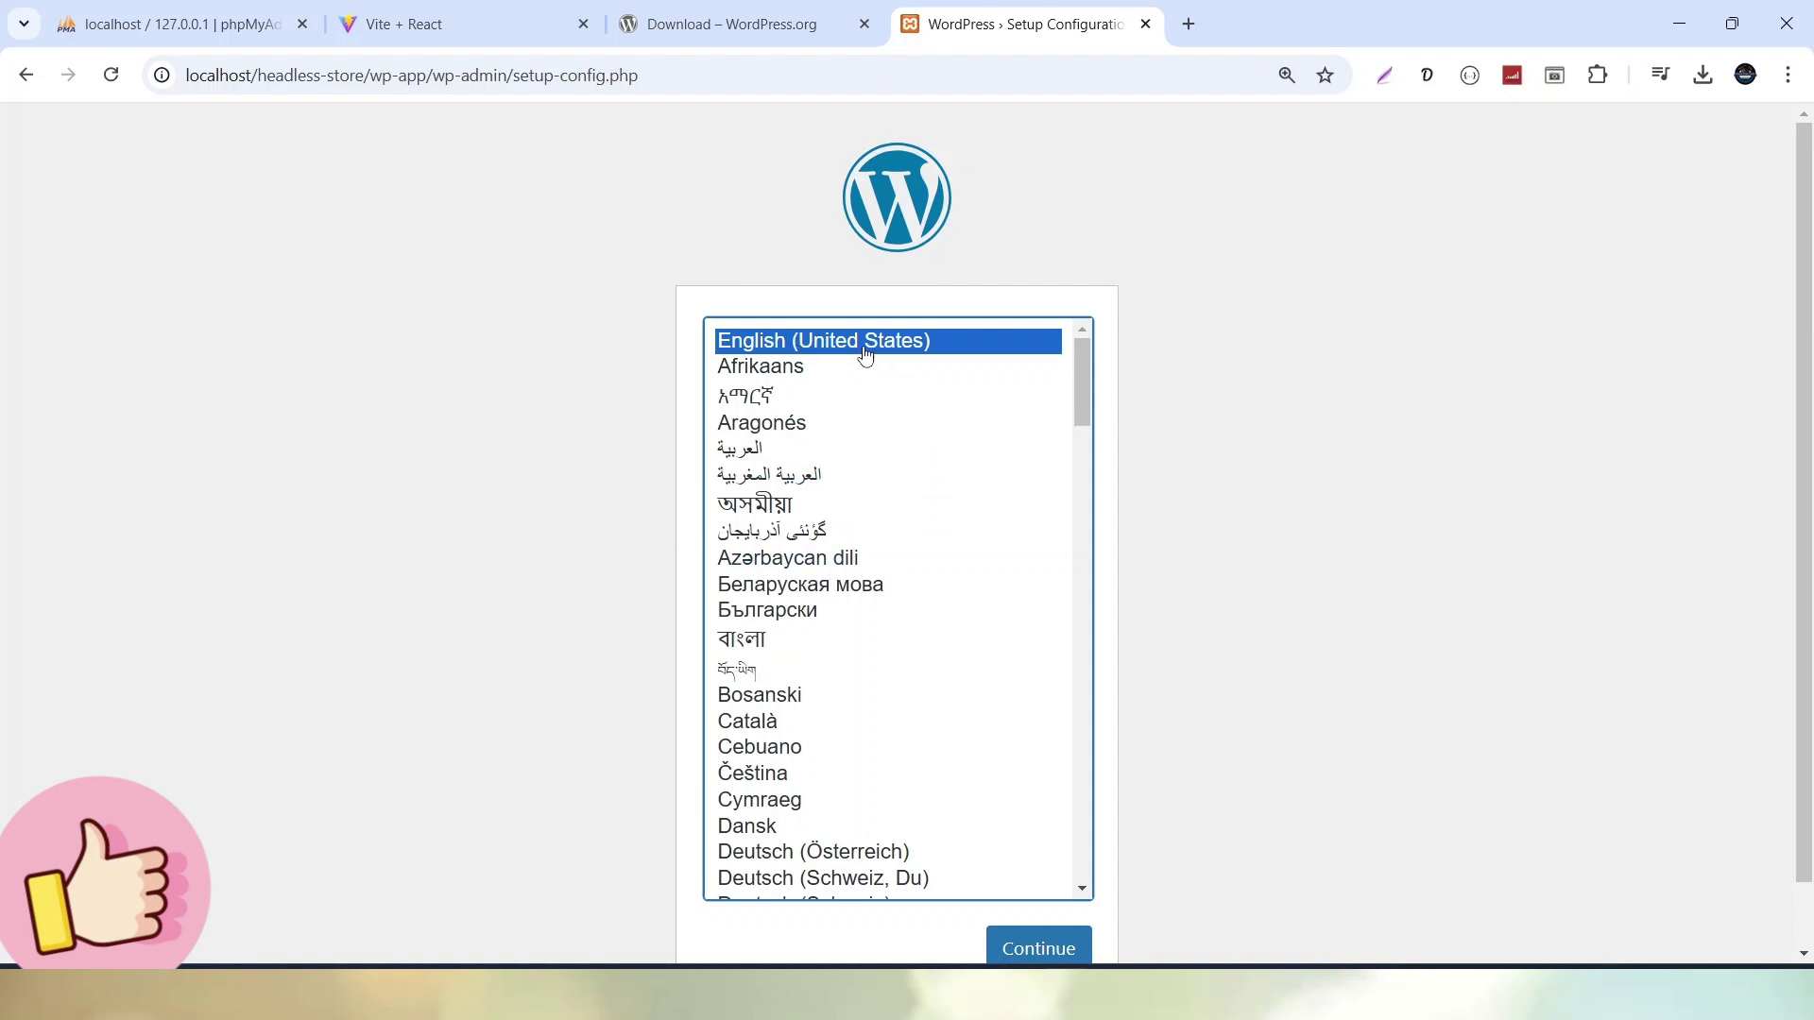
left_click(1044, 953)
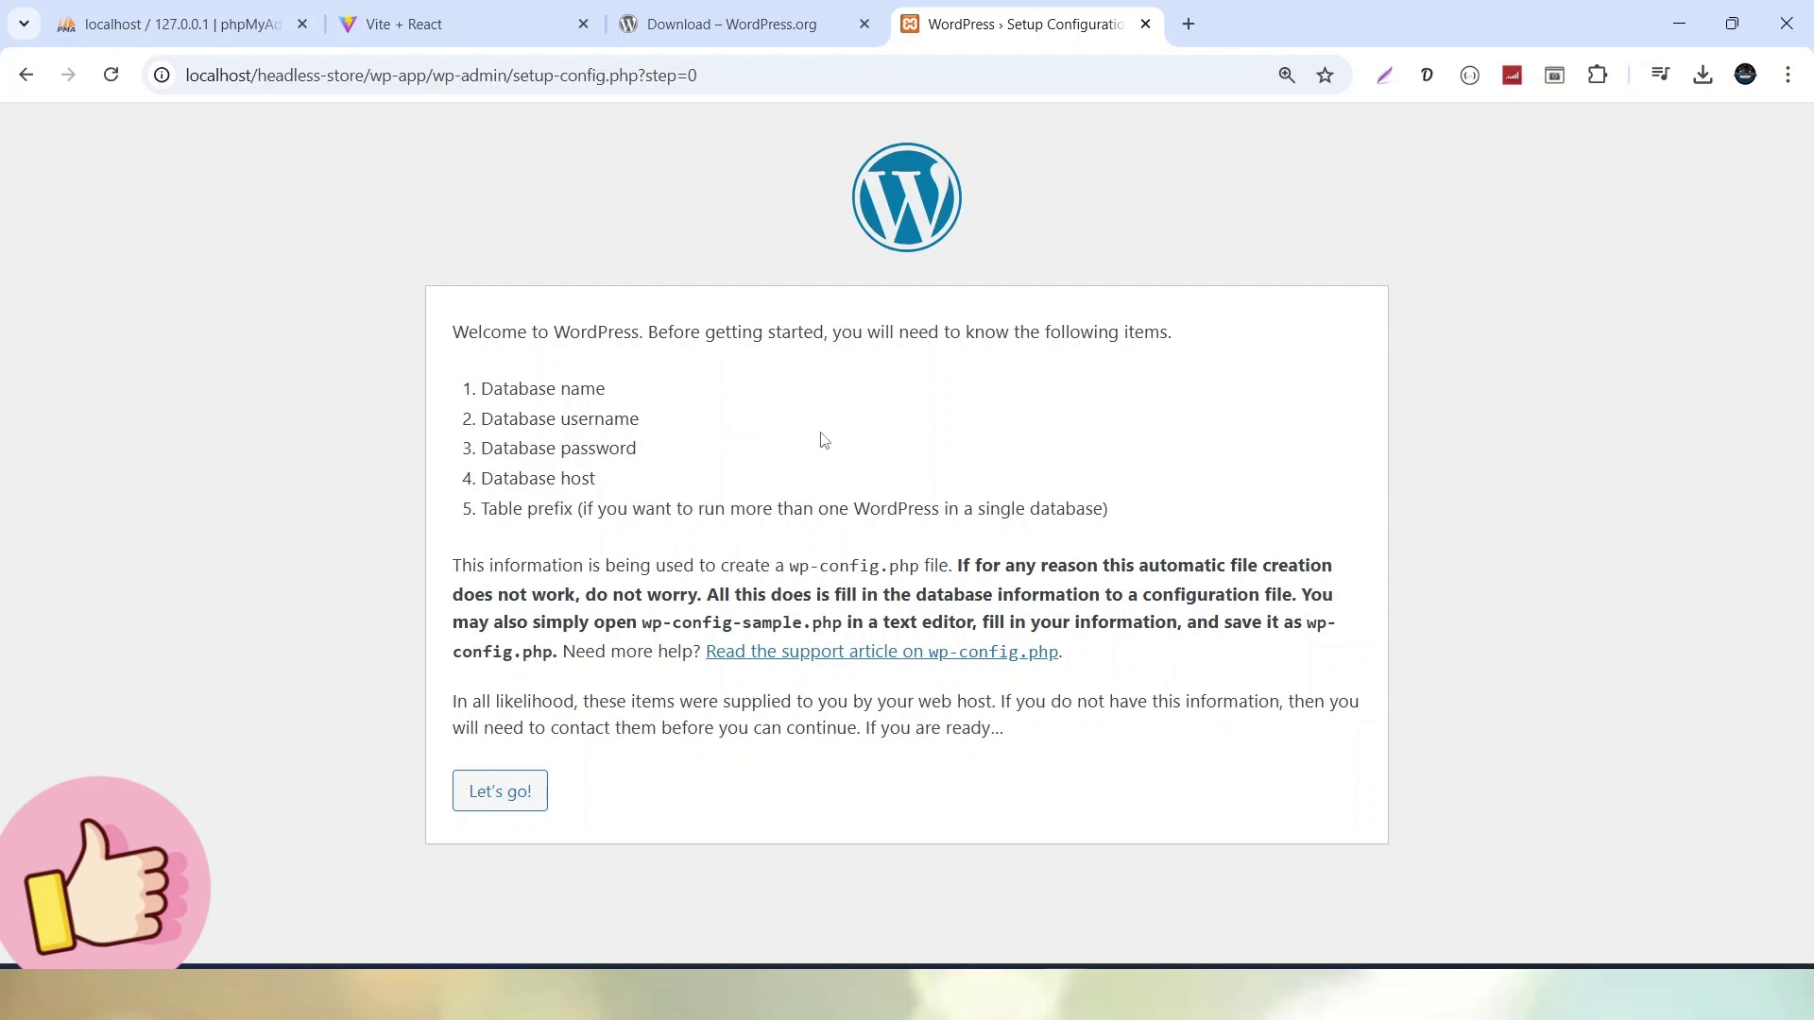
left_click(523, 797)
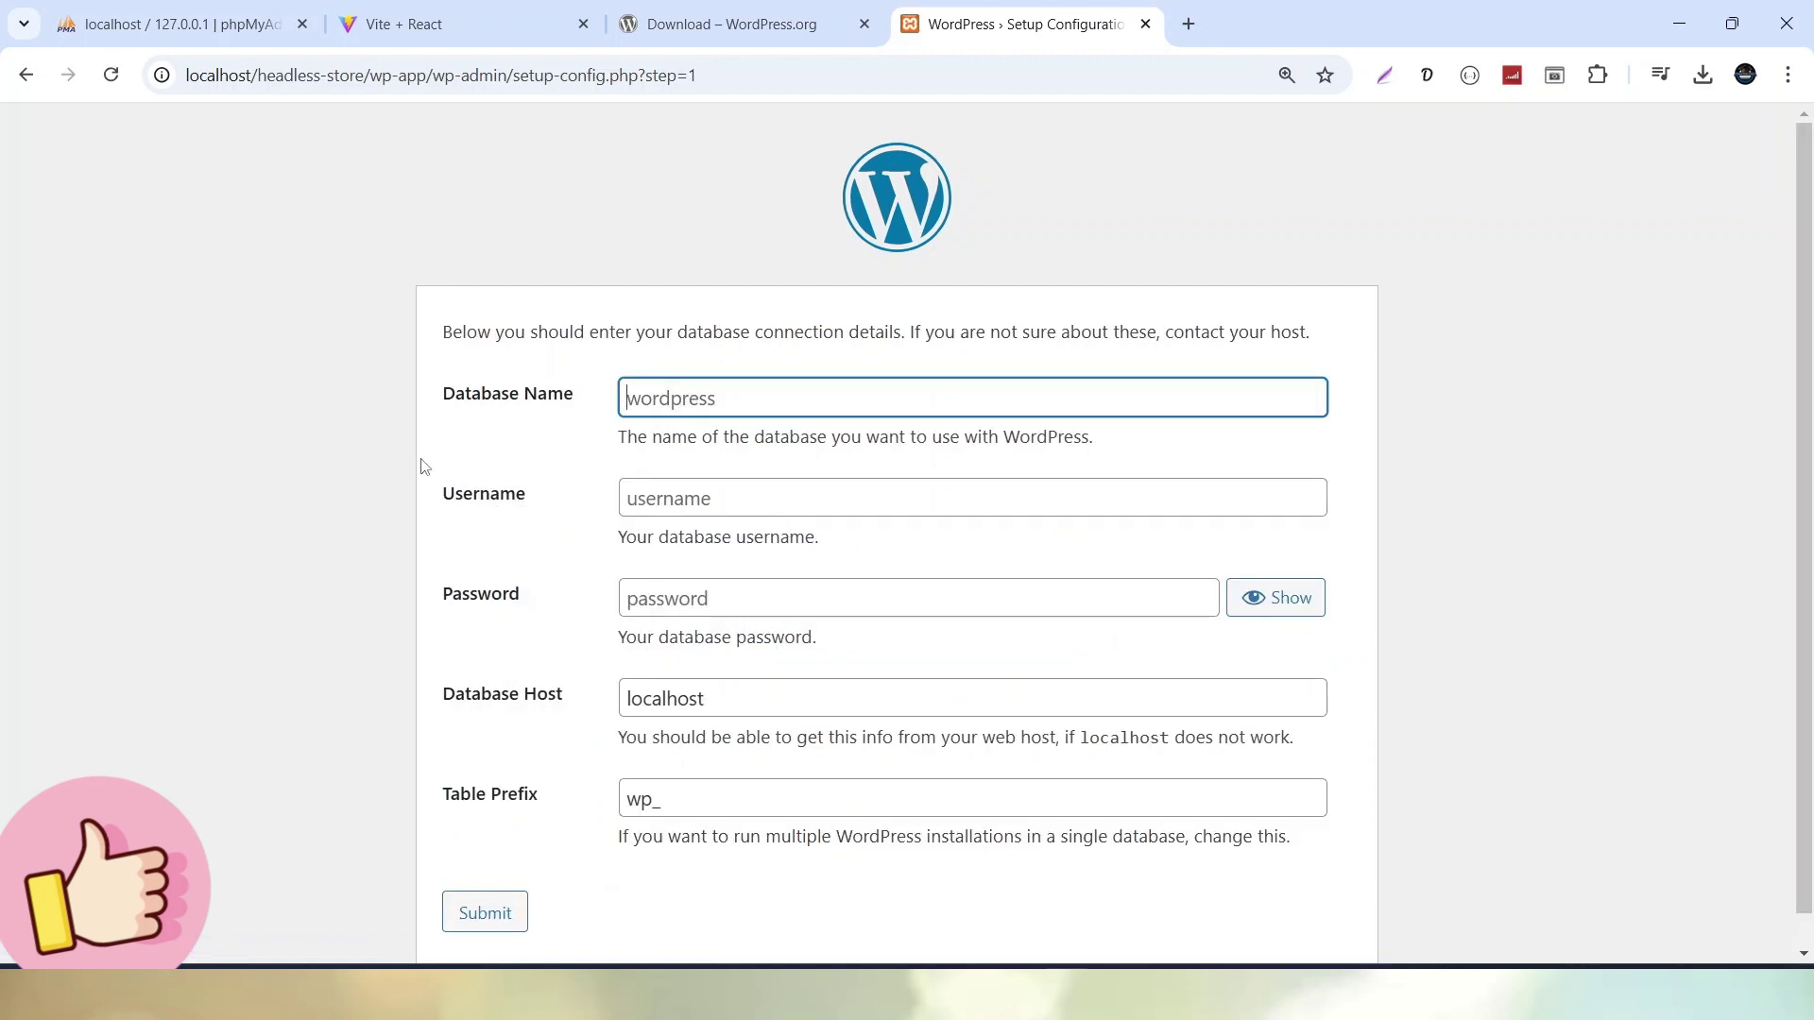
scroll(422, 467, "down", 1)
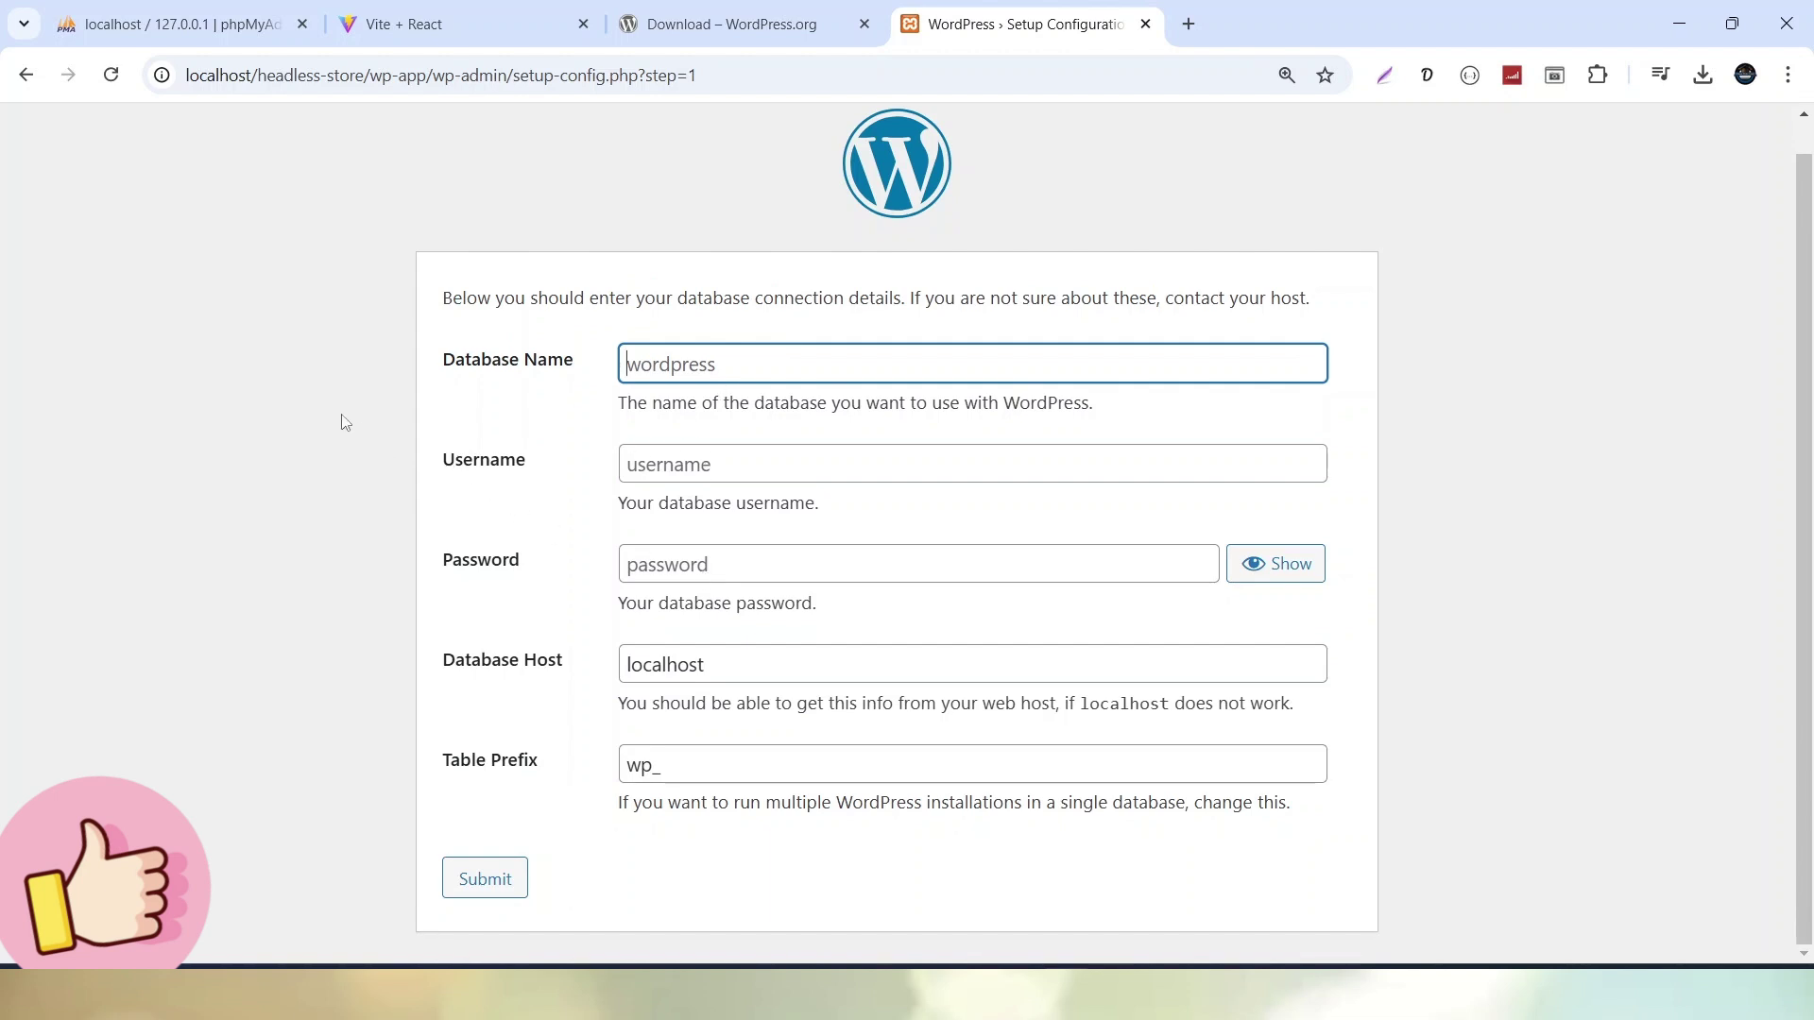
Create the wp_headless_store database in phpMyAdmin, copying the name for later use
left_click(244, 28)
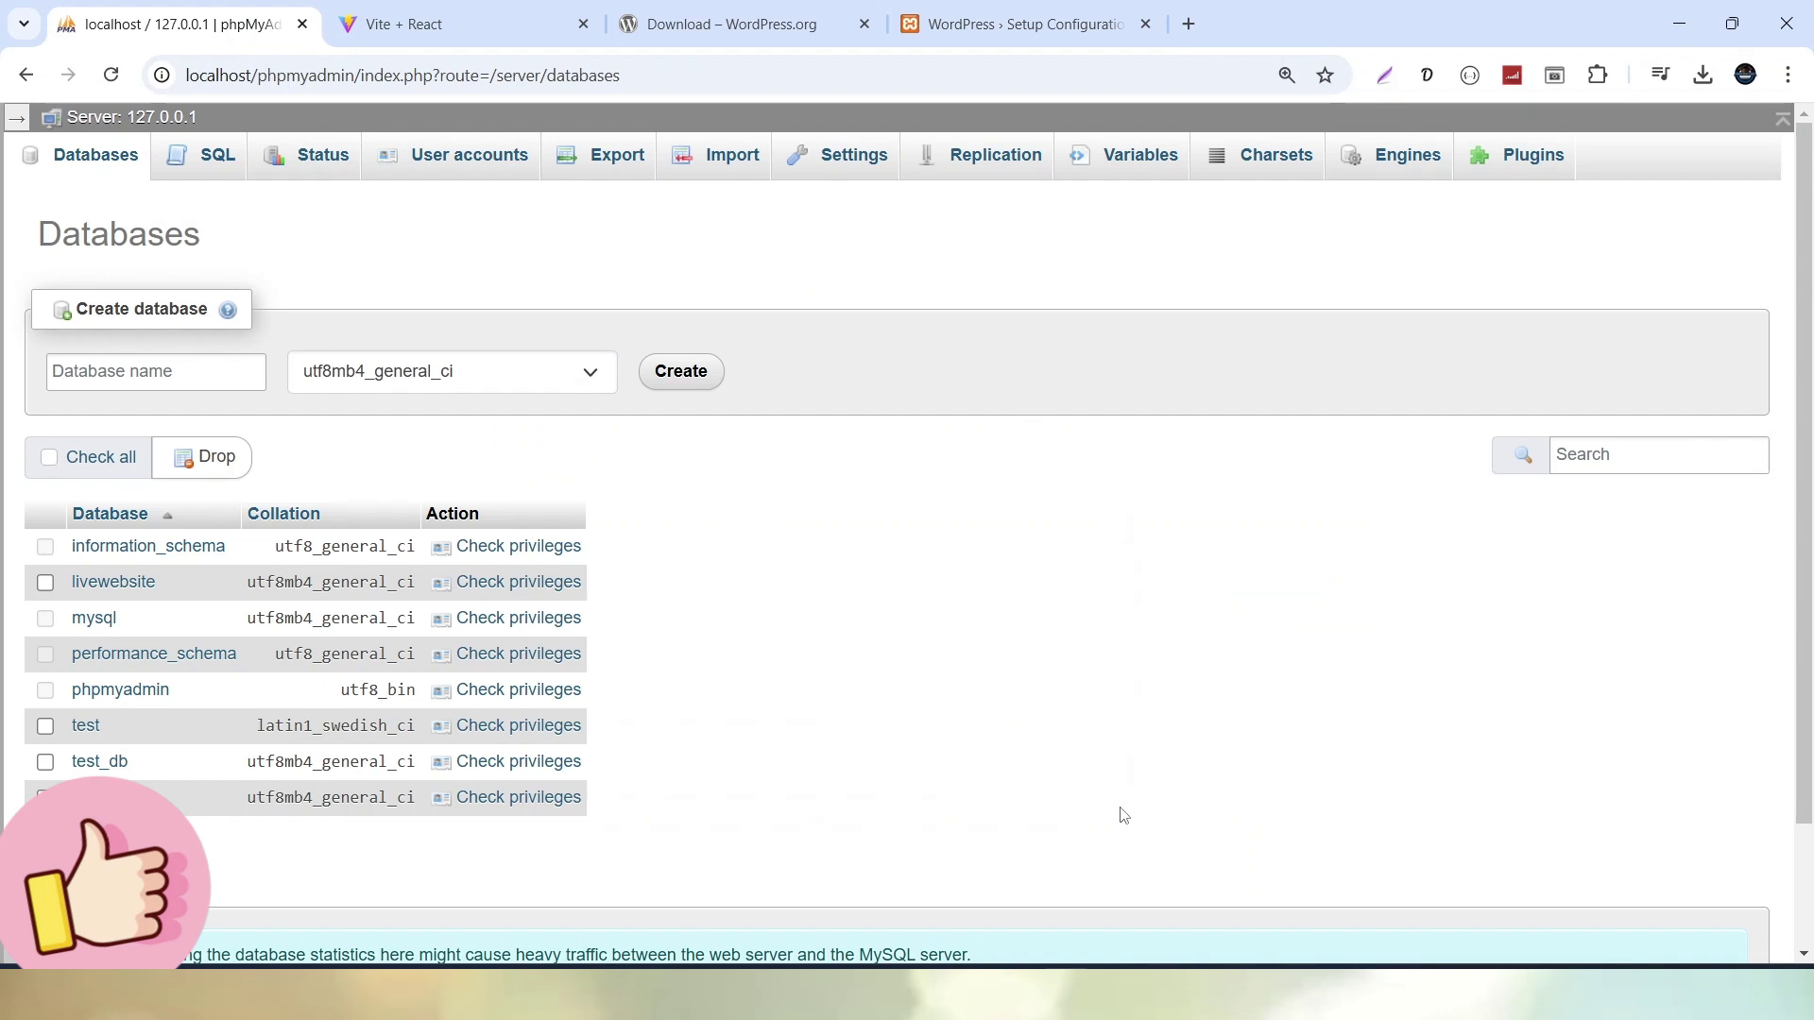
key("alt+Tab")
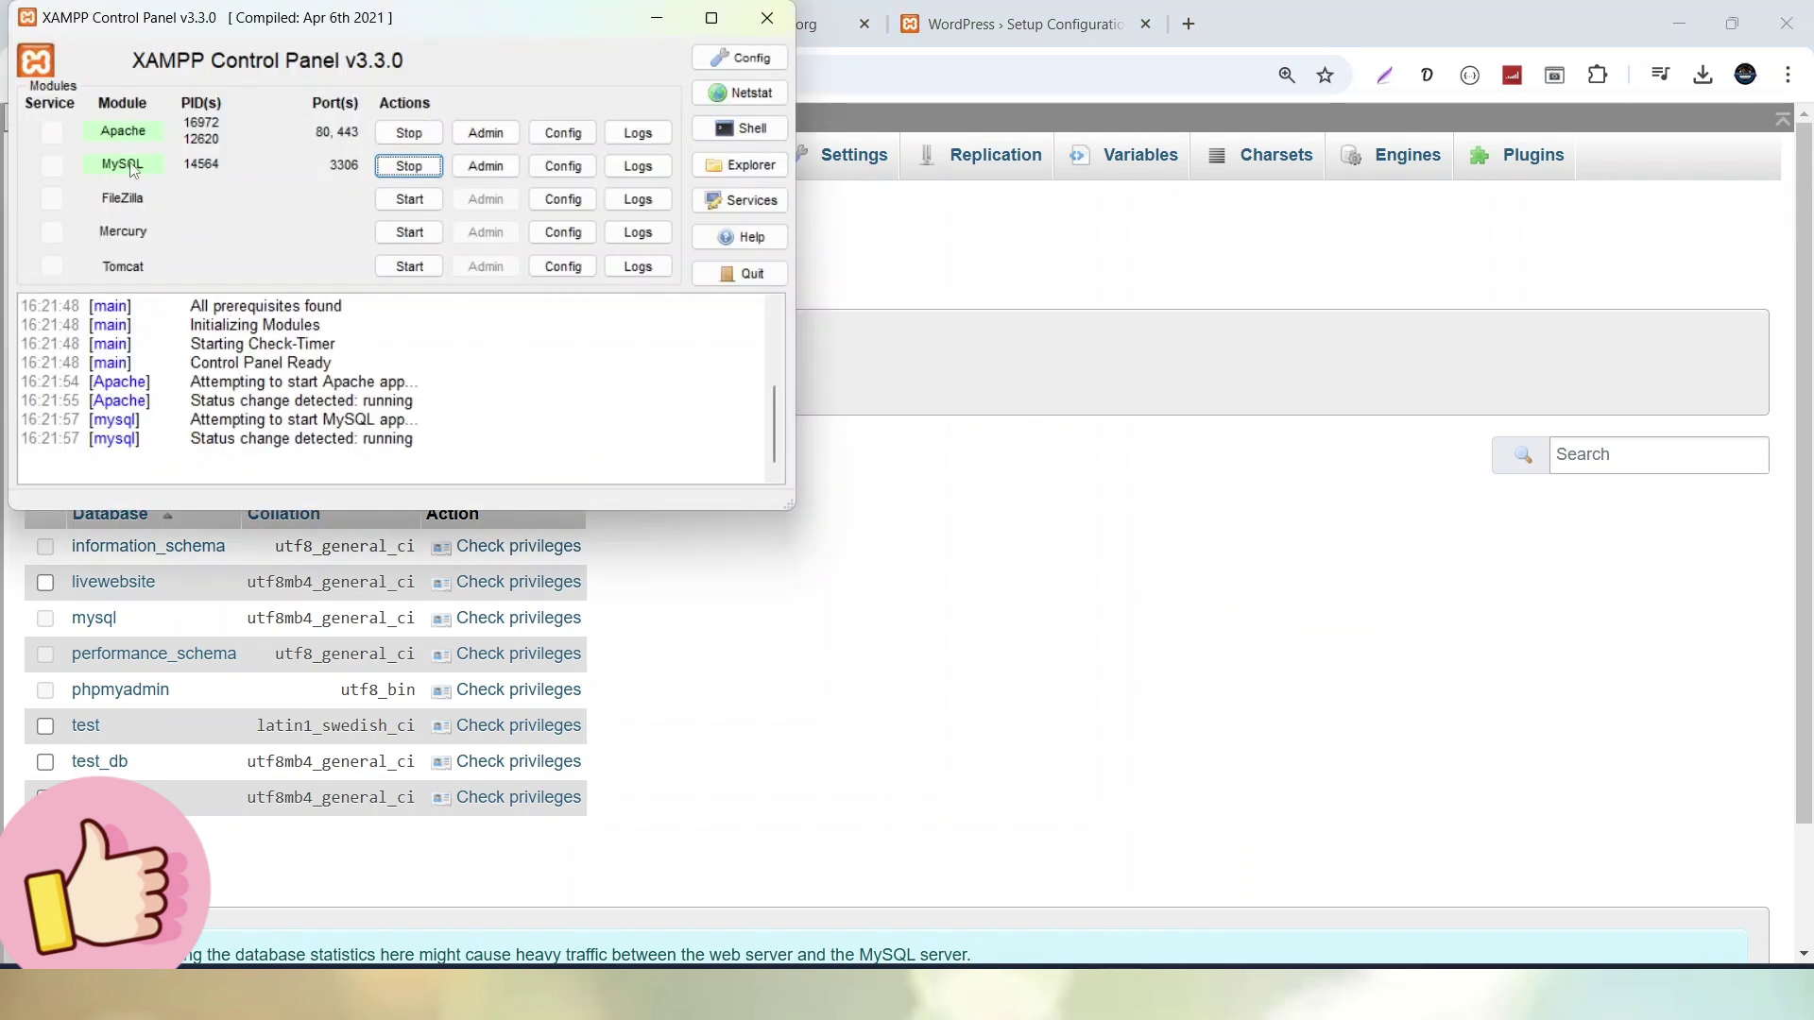
left_click(1249, 481)
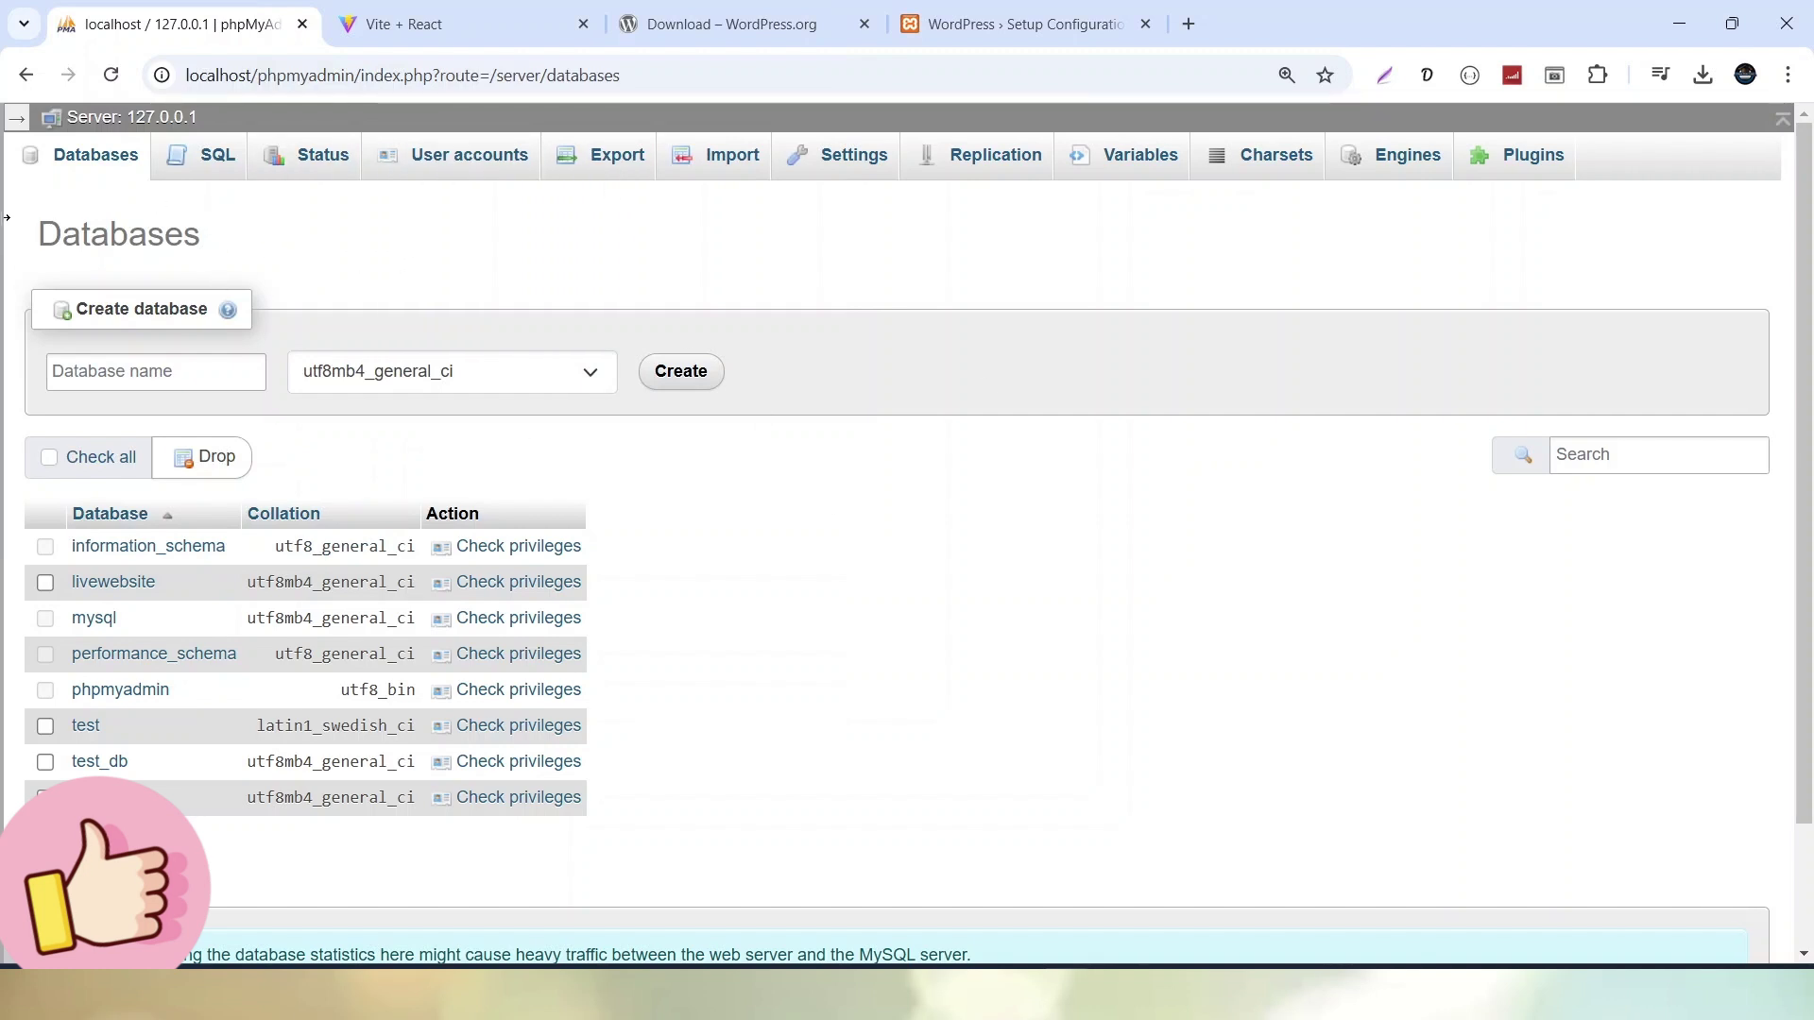
left_click(104, 370)
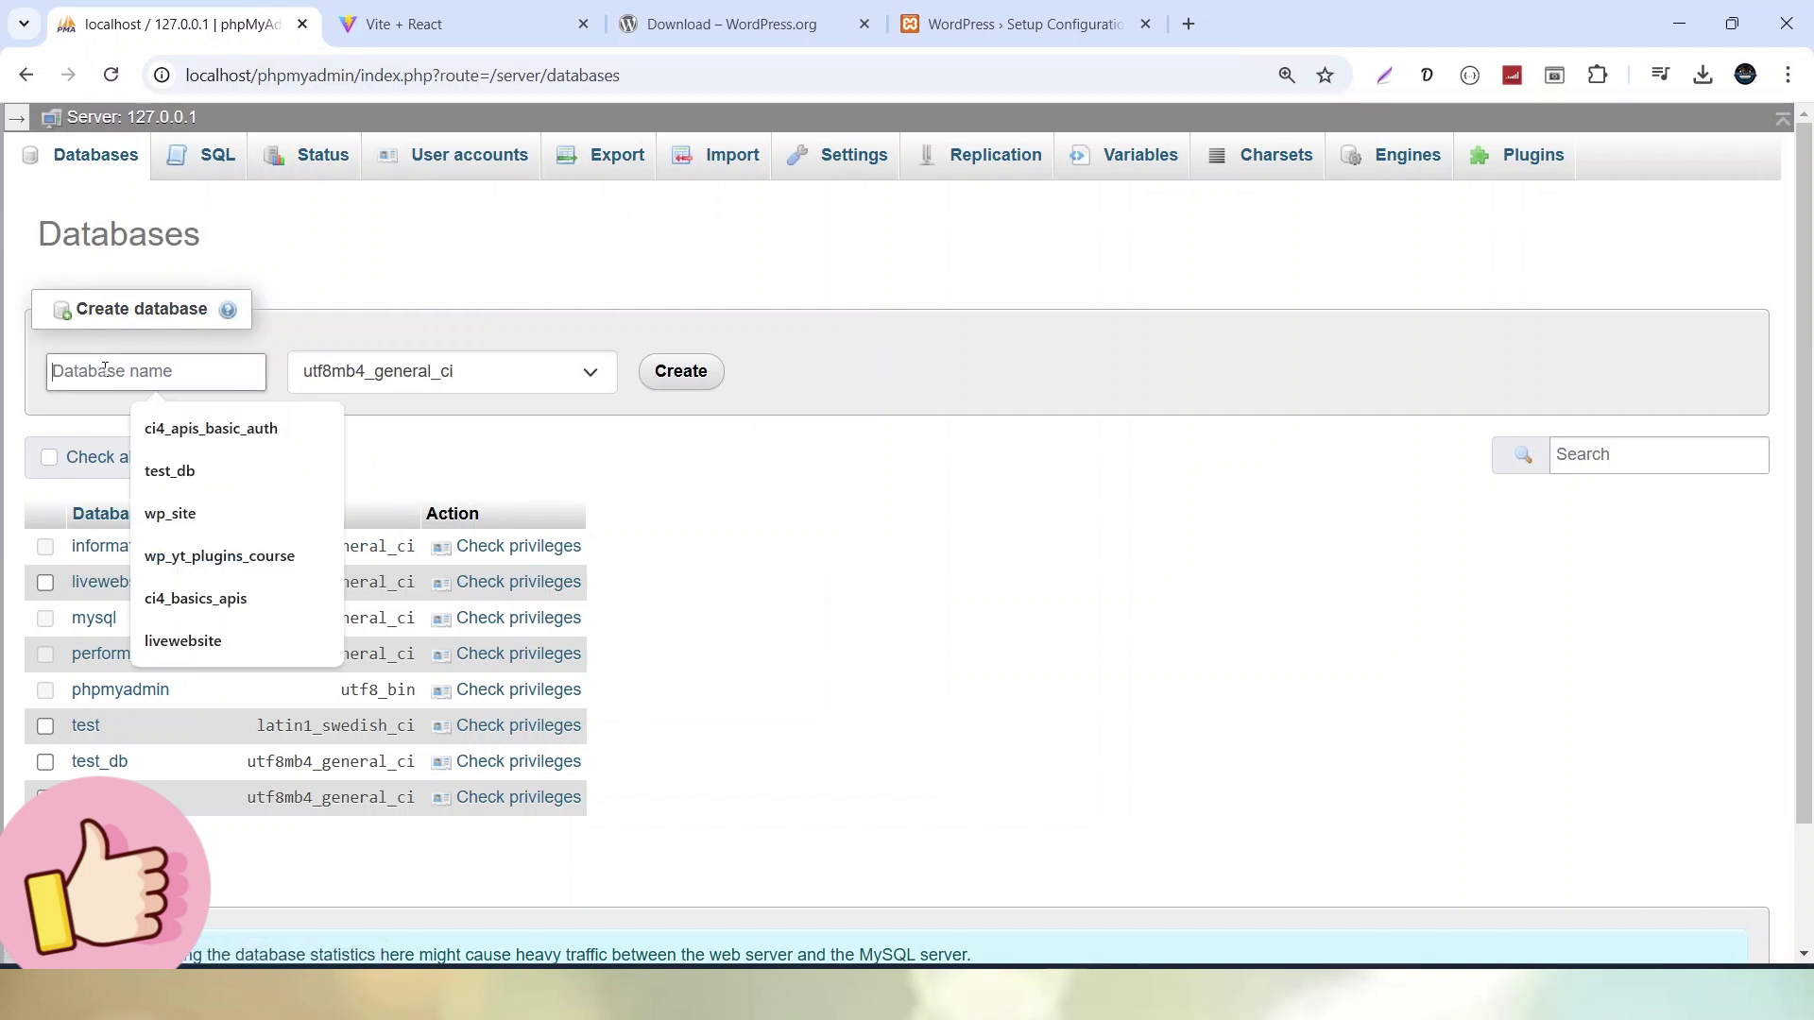
type("headle")
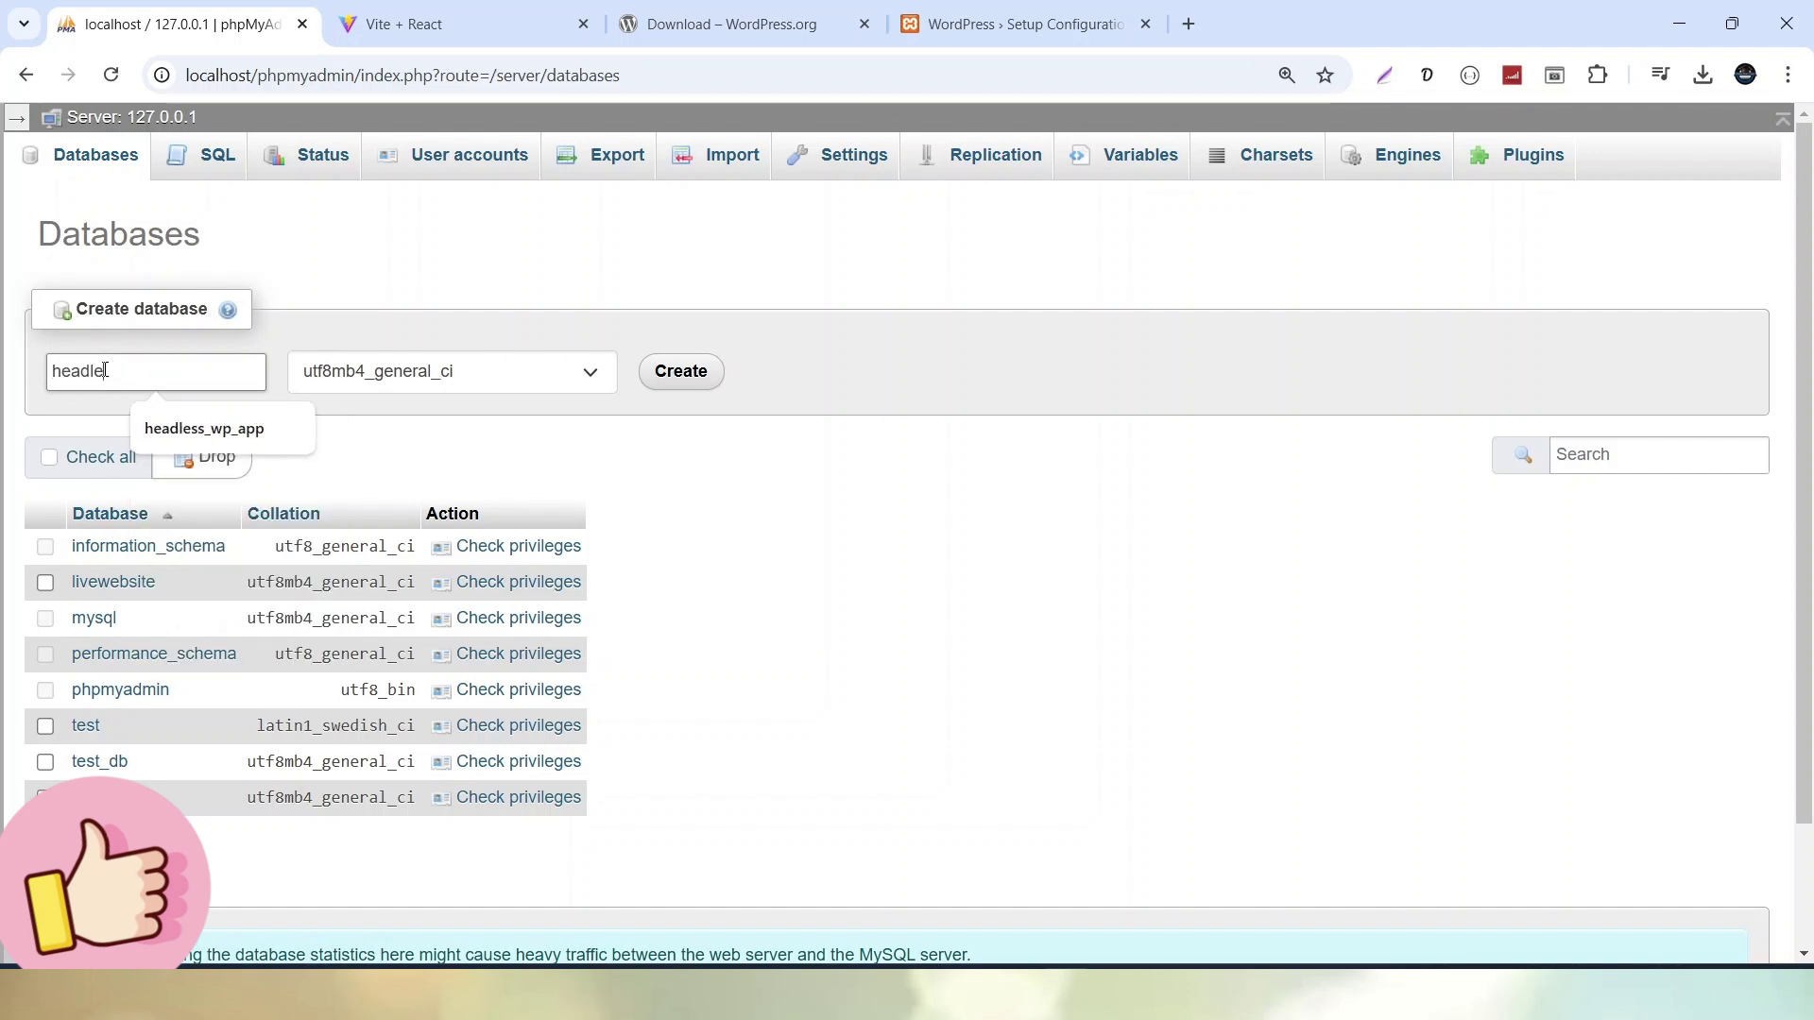
type("ss_store")
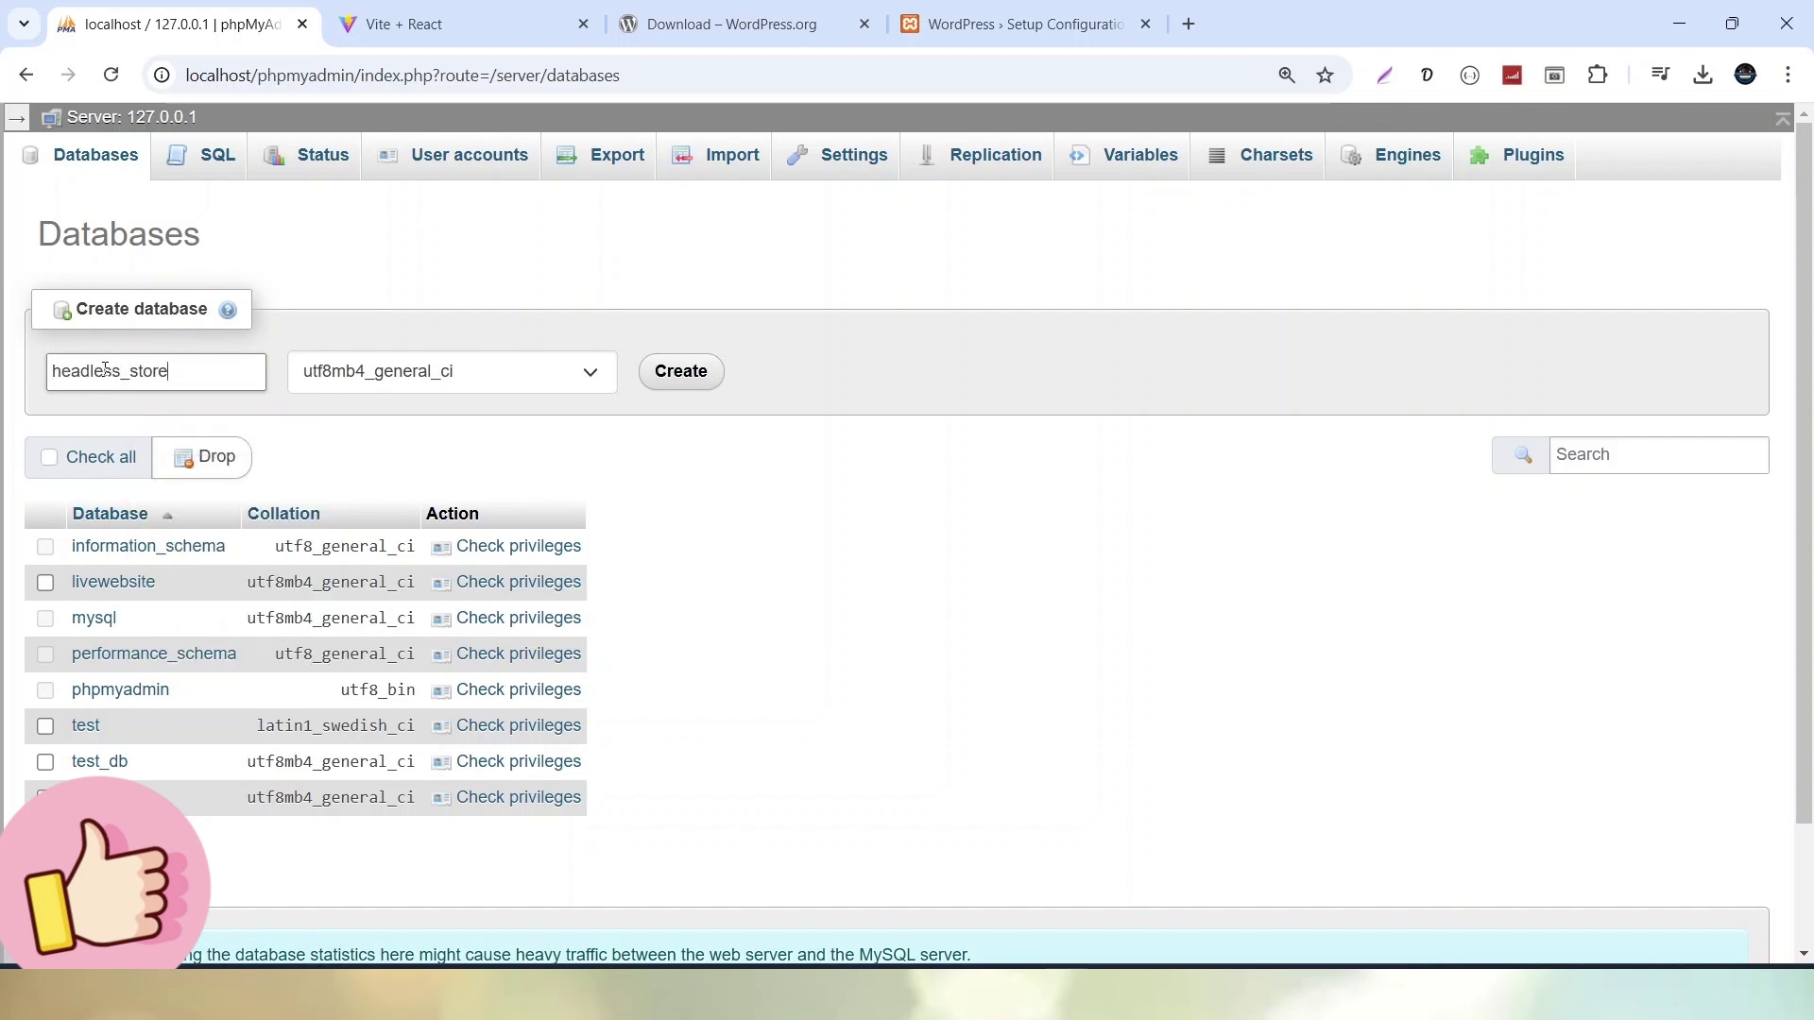
key("ctrl+a")
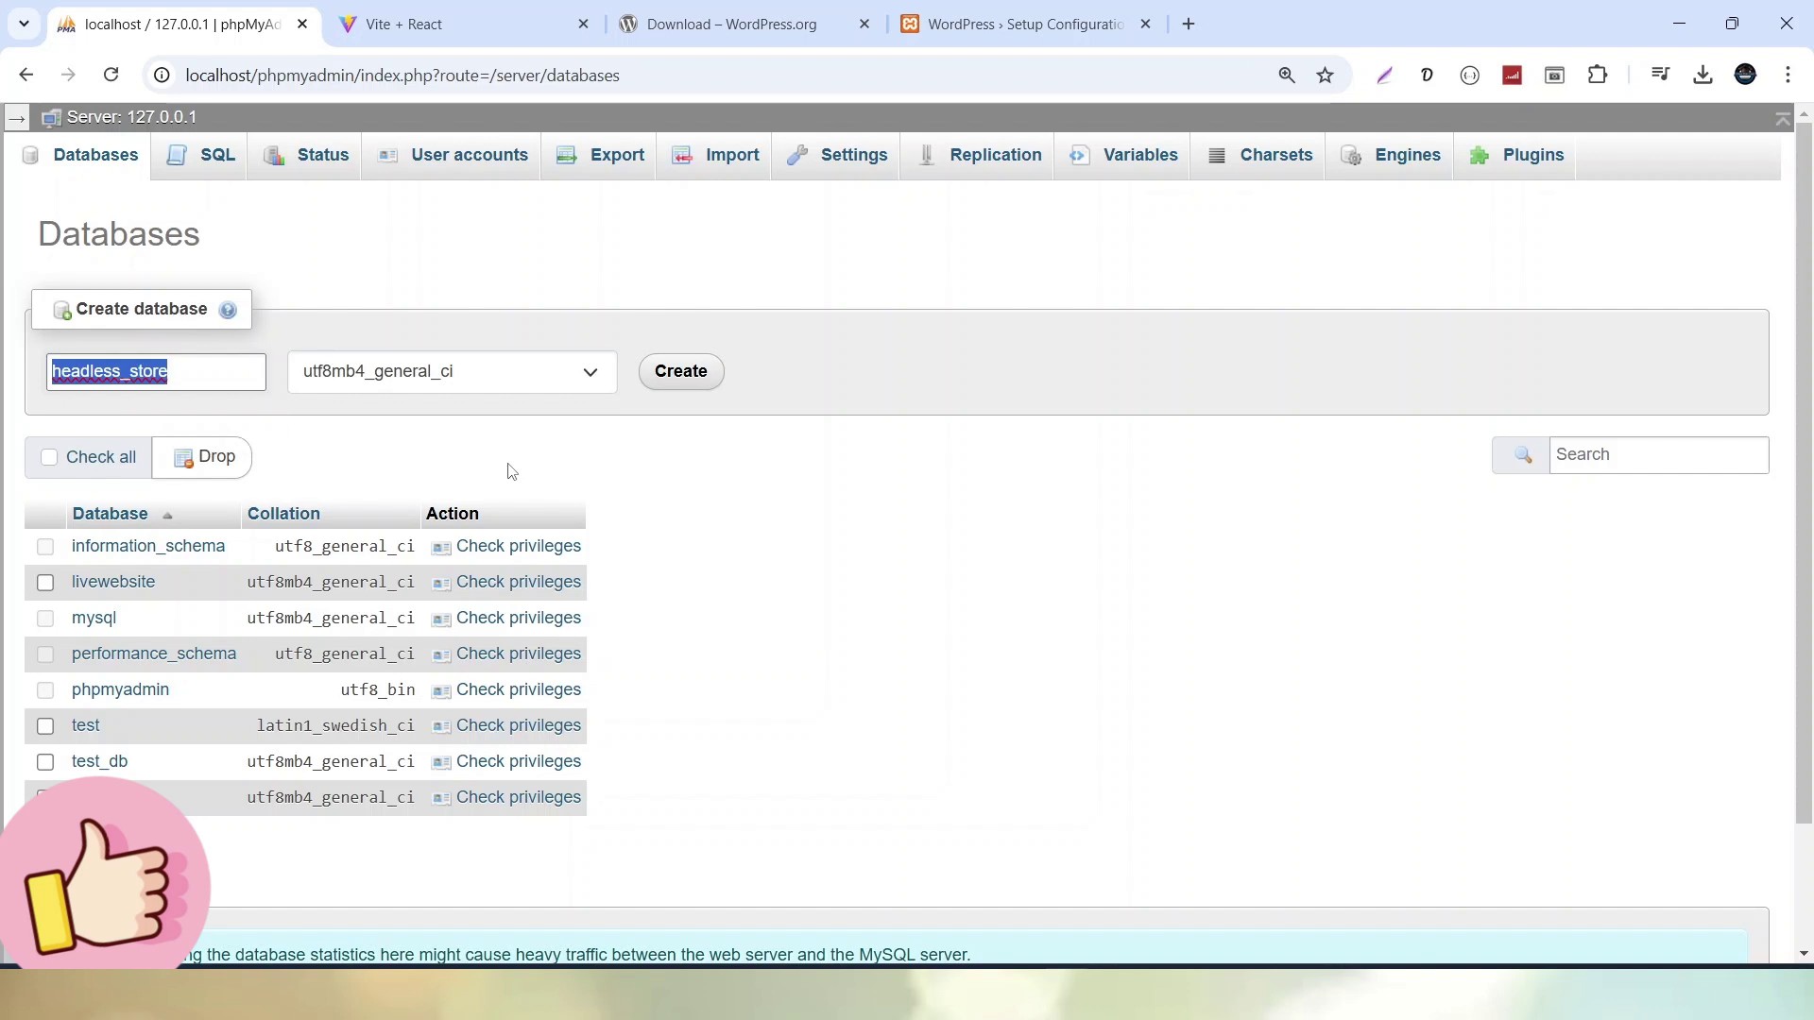
key("Right")
type("wp_")
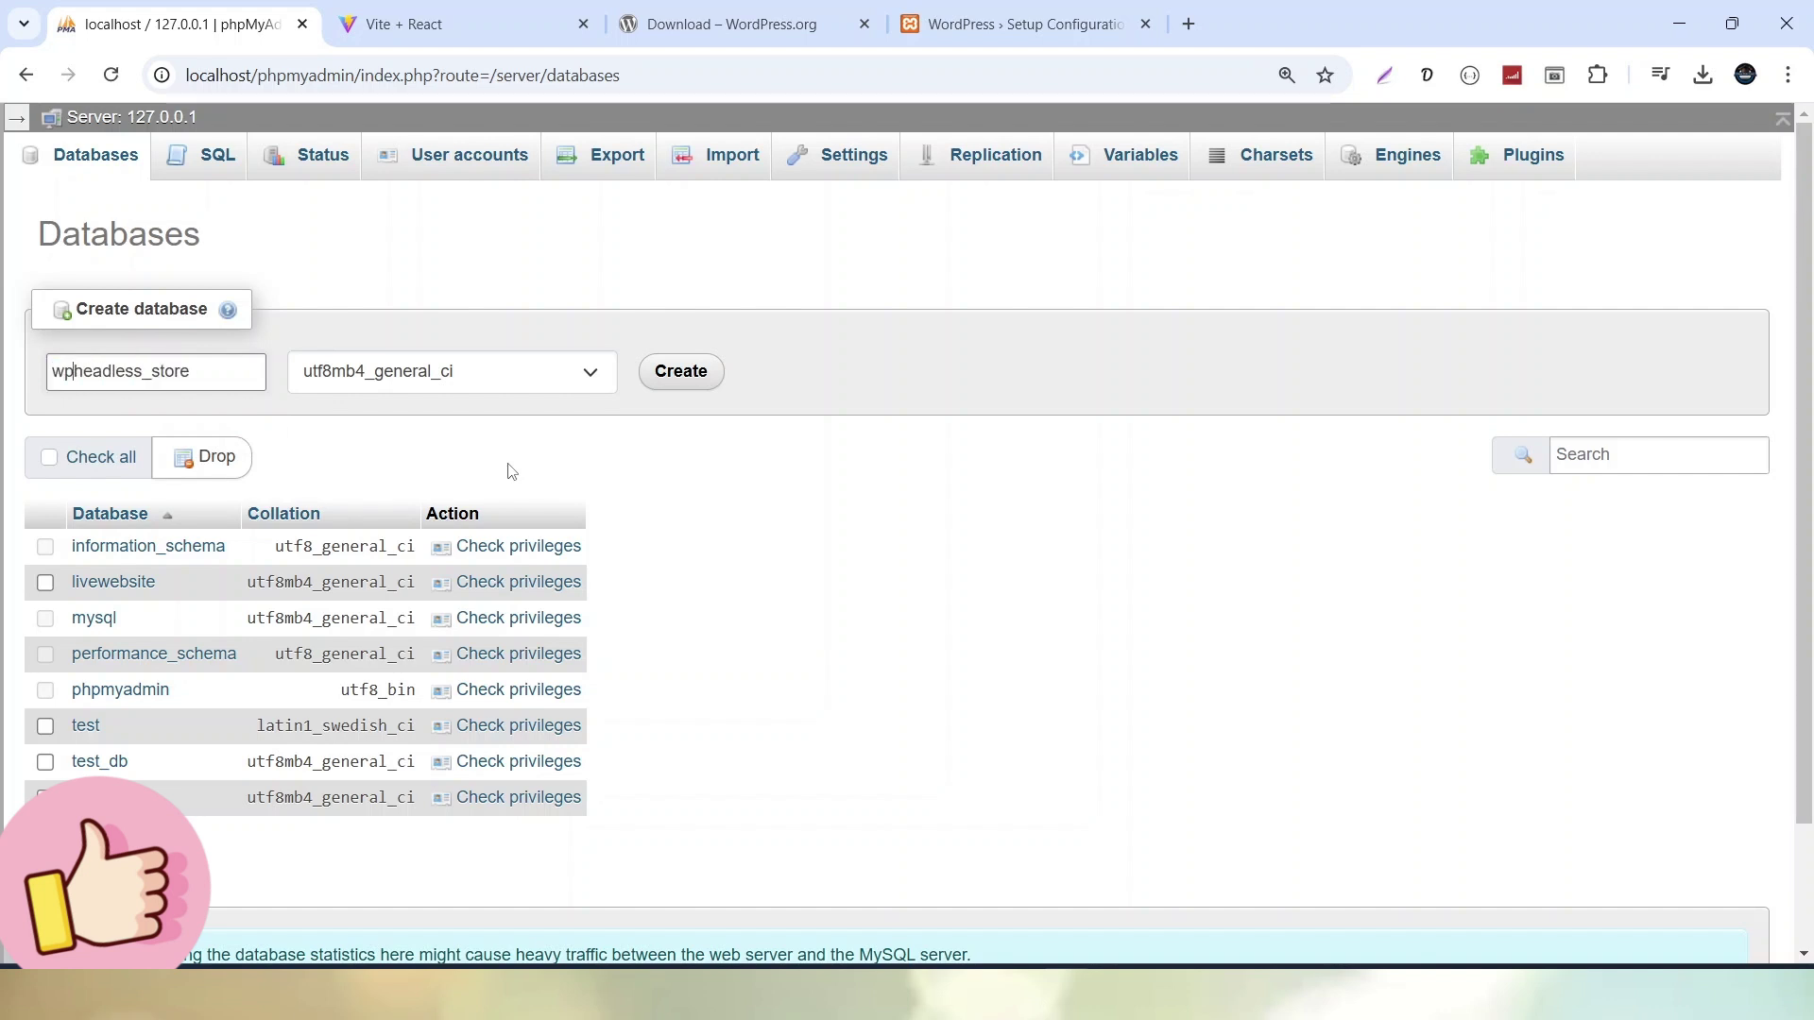
key("ctrl+a")
key("ctrl+c")
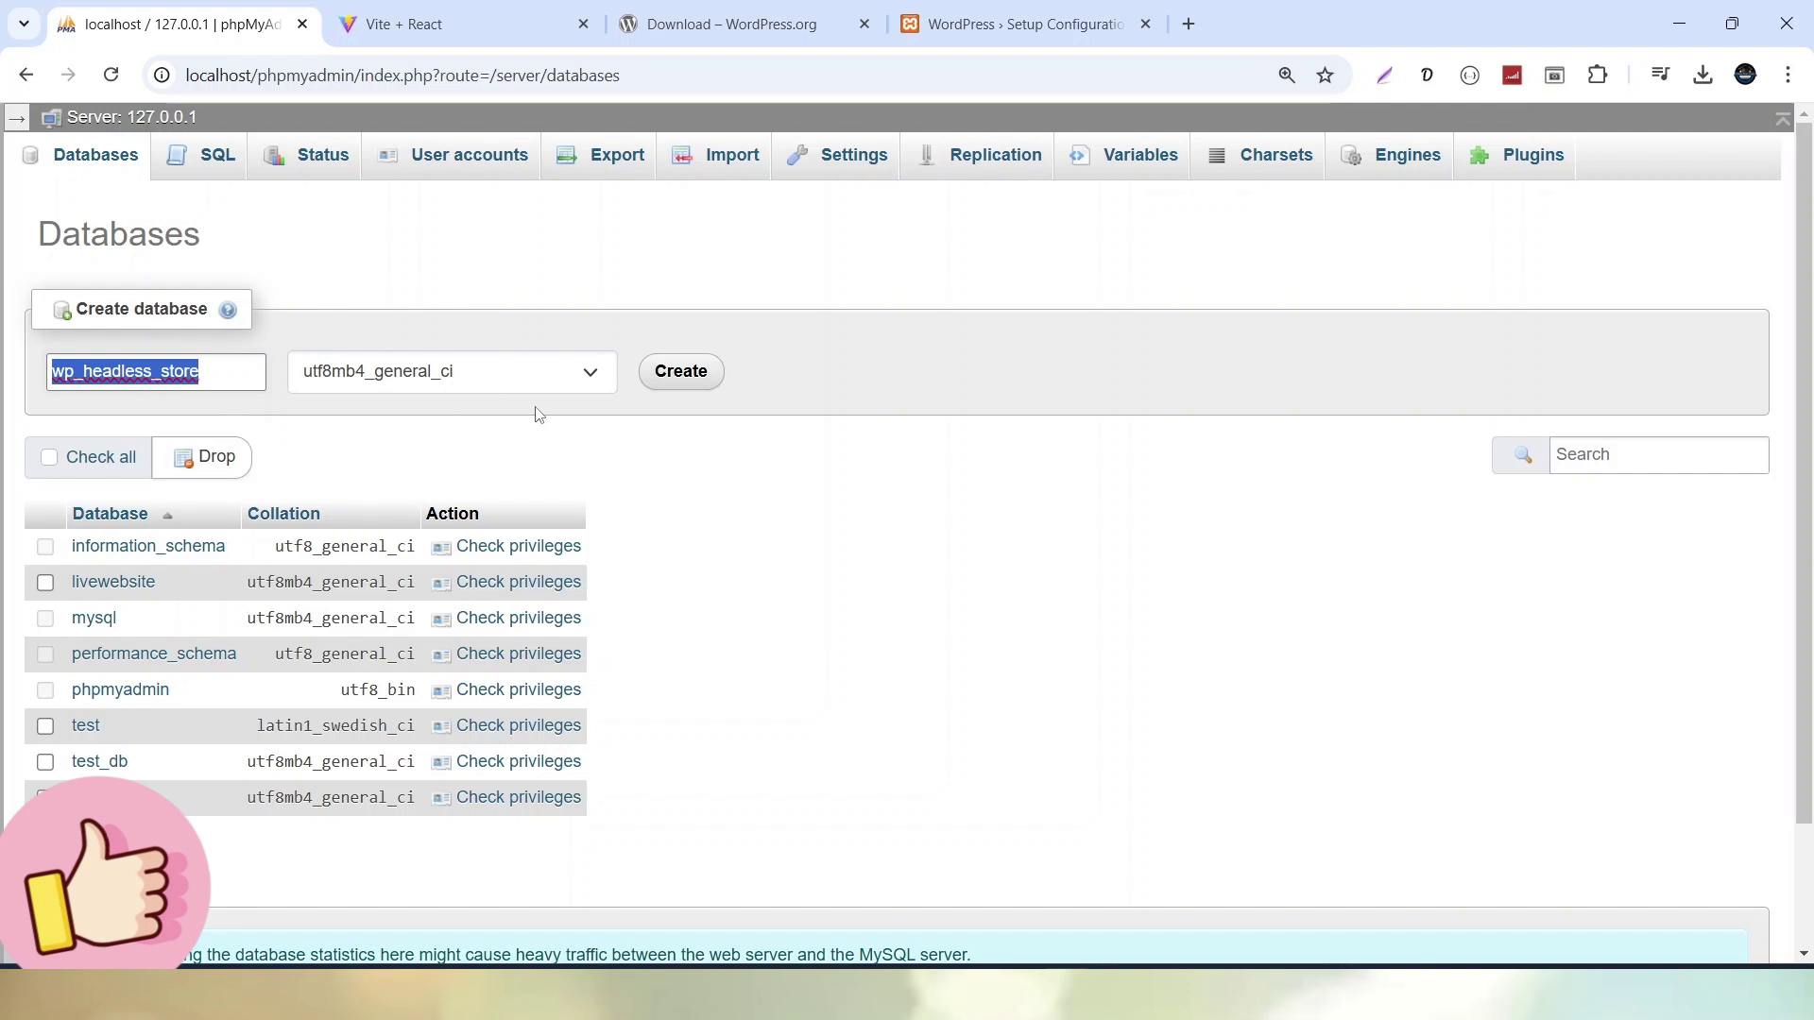
left_click(682, 373)
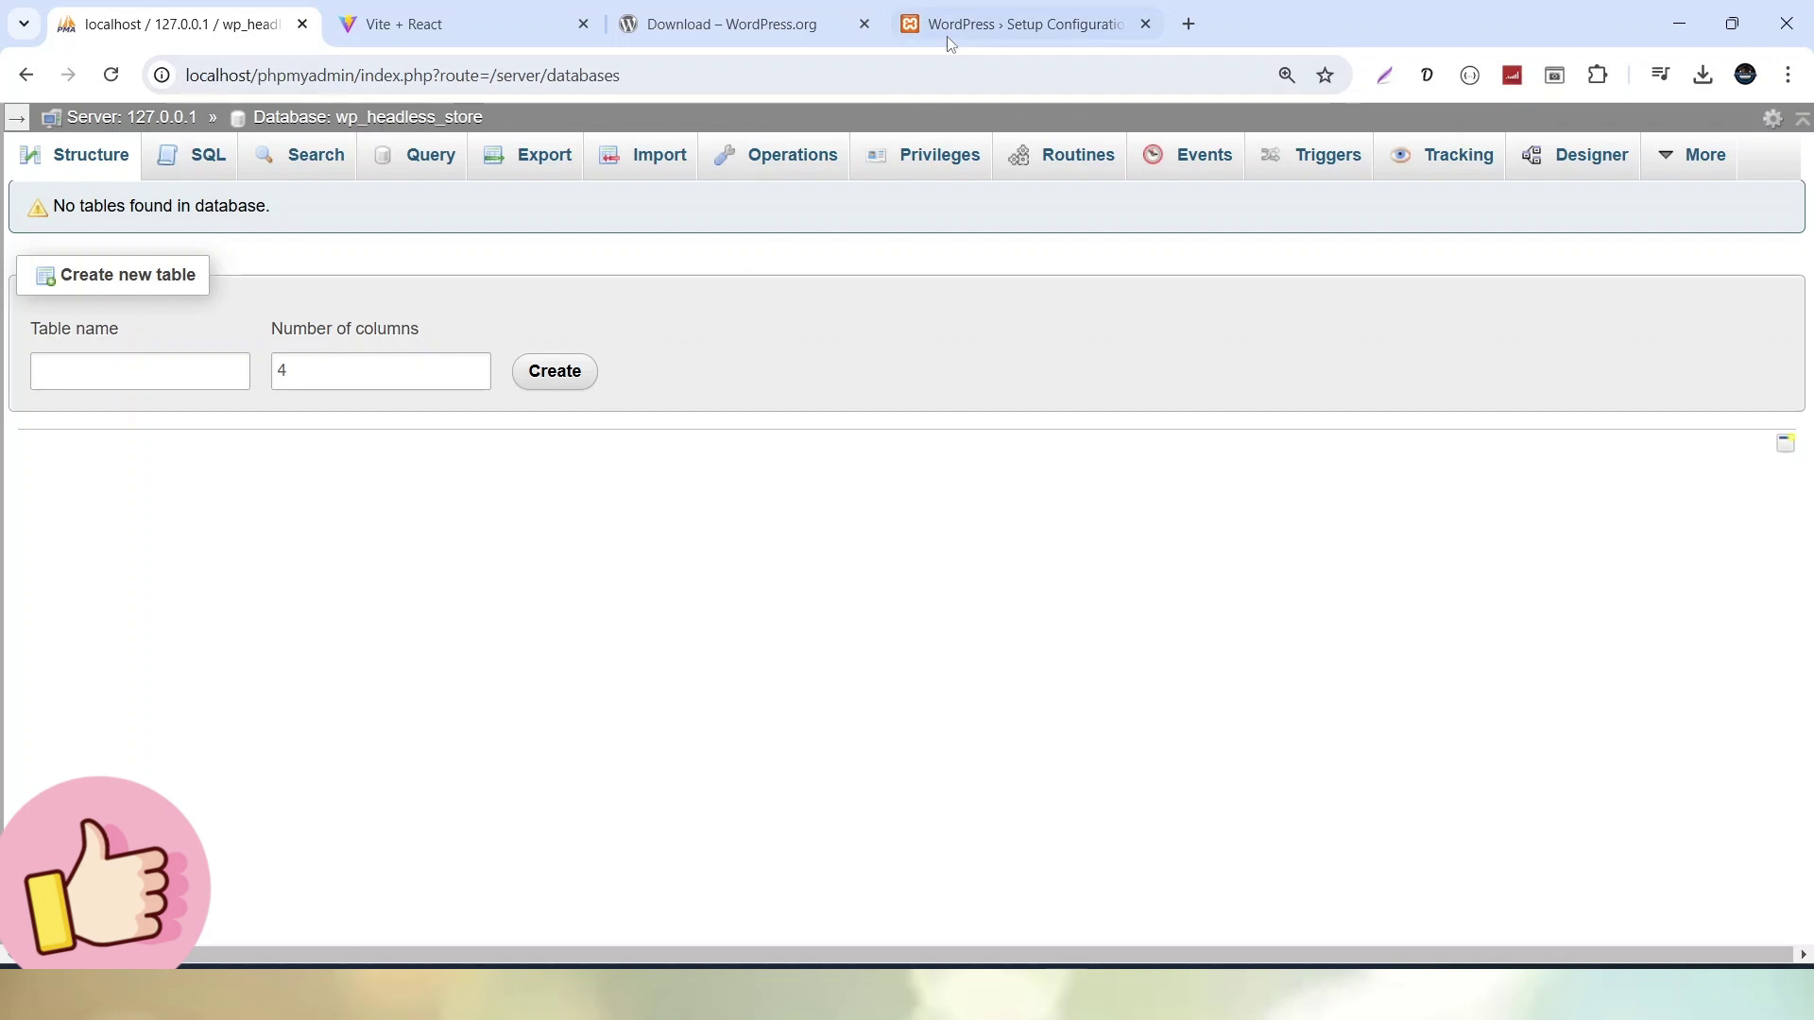
Connect setup to wp_headless_store as user root with a blank password and start installation
left_click(951, 31)
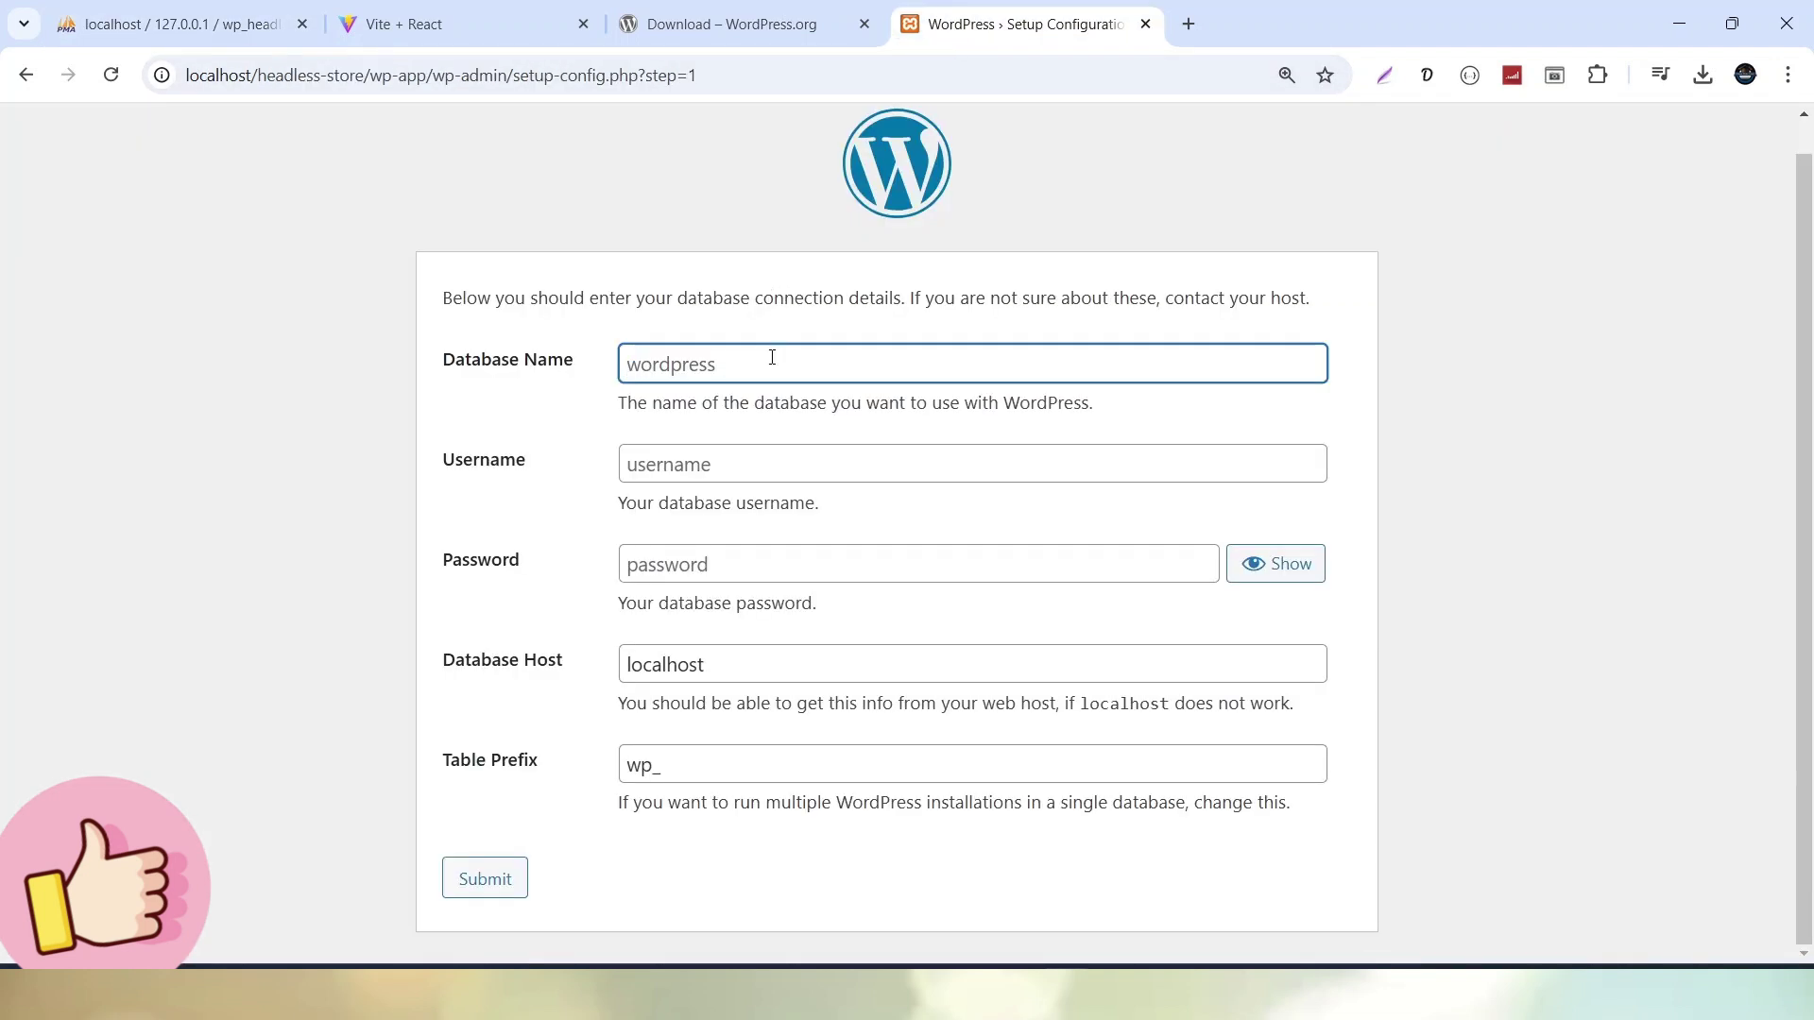
key("ctrl+v")
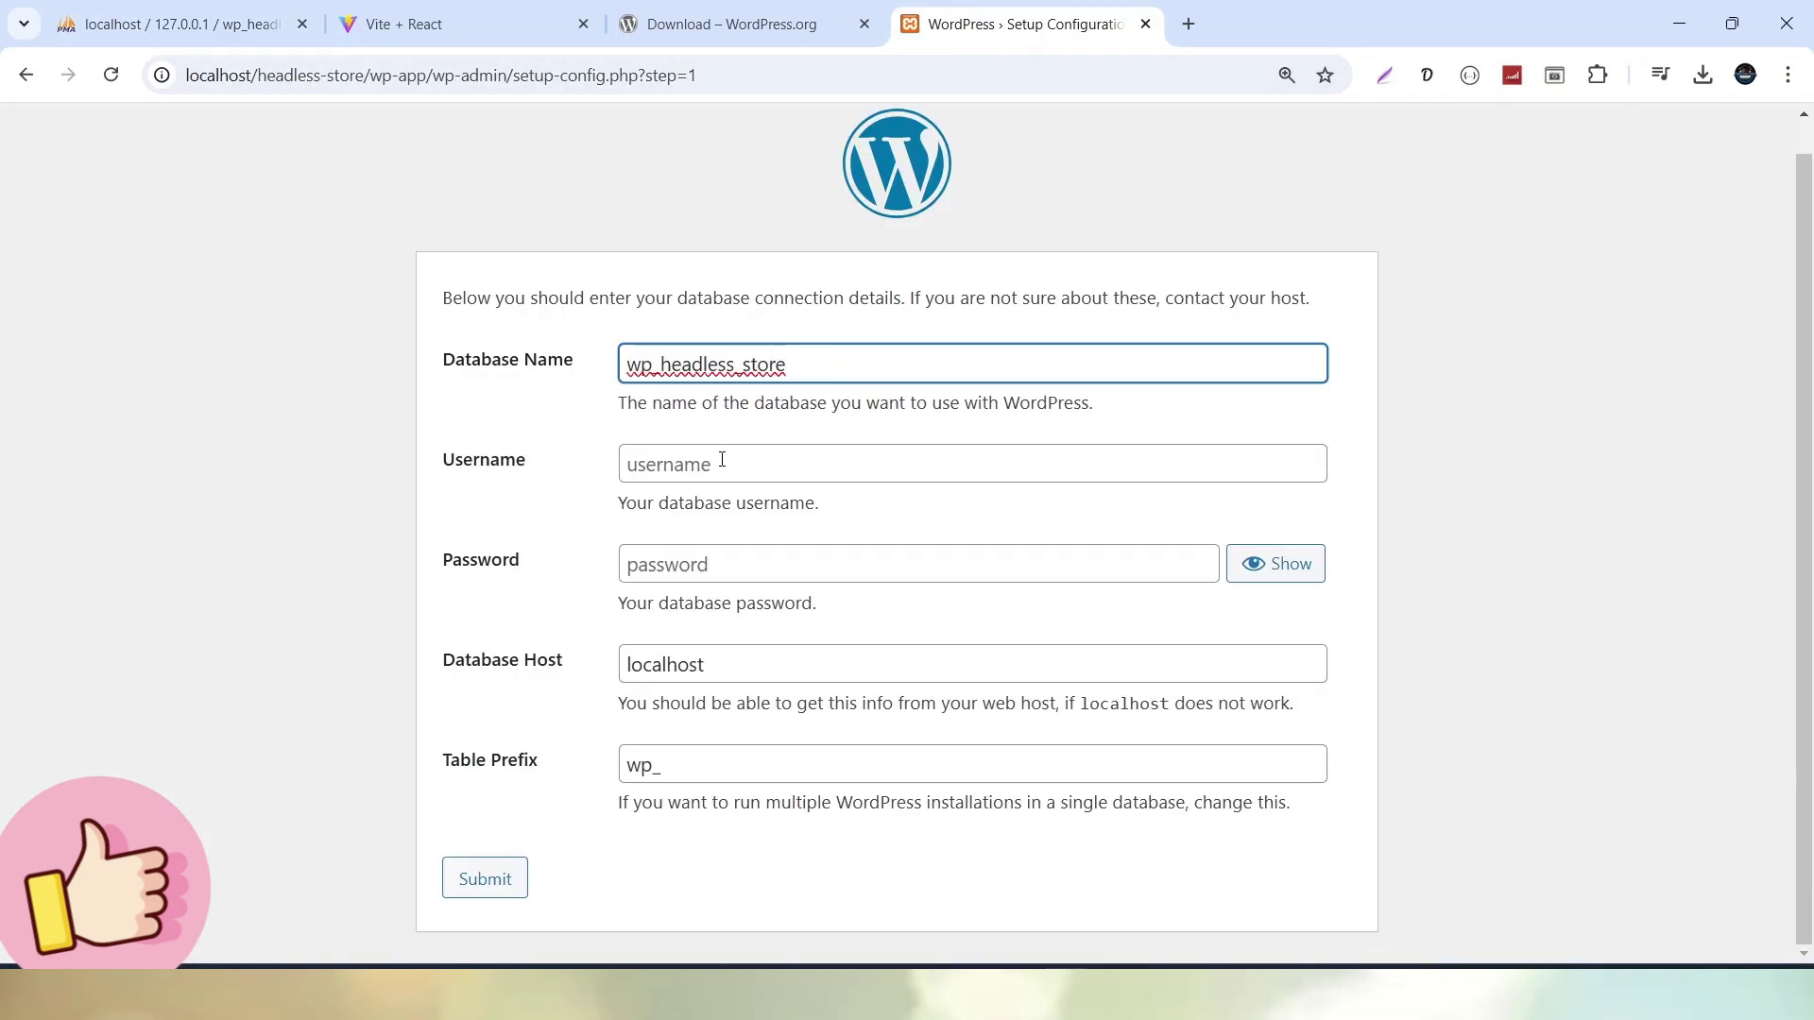
left_click(725, 461)
type("root")
key("Tab")
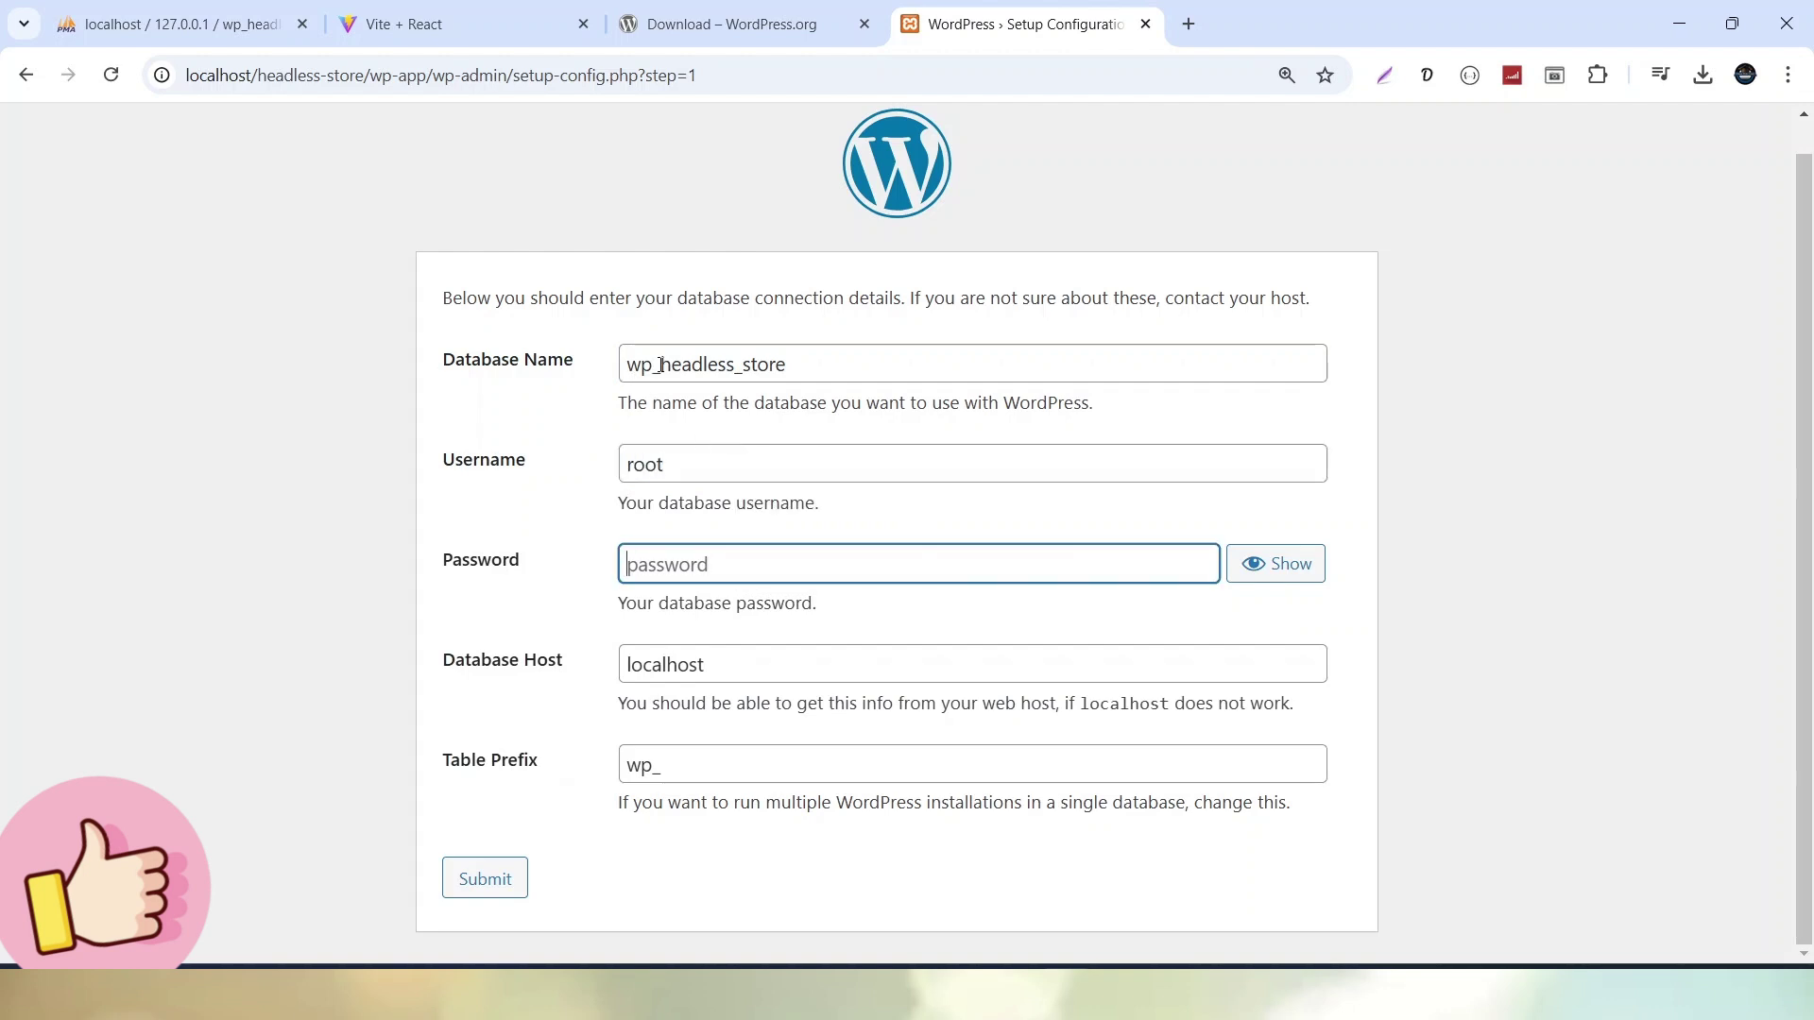
left_click(502, 886)
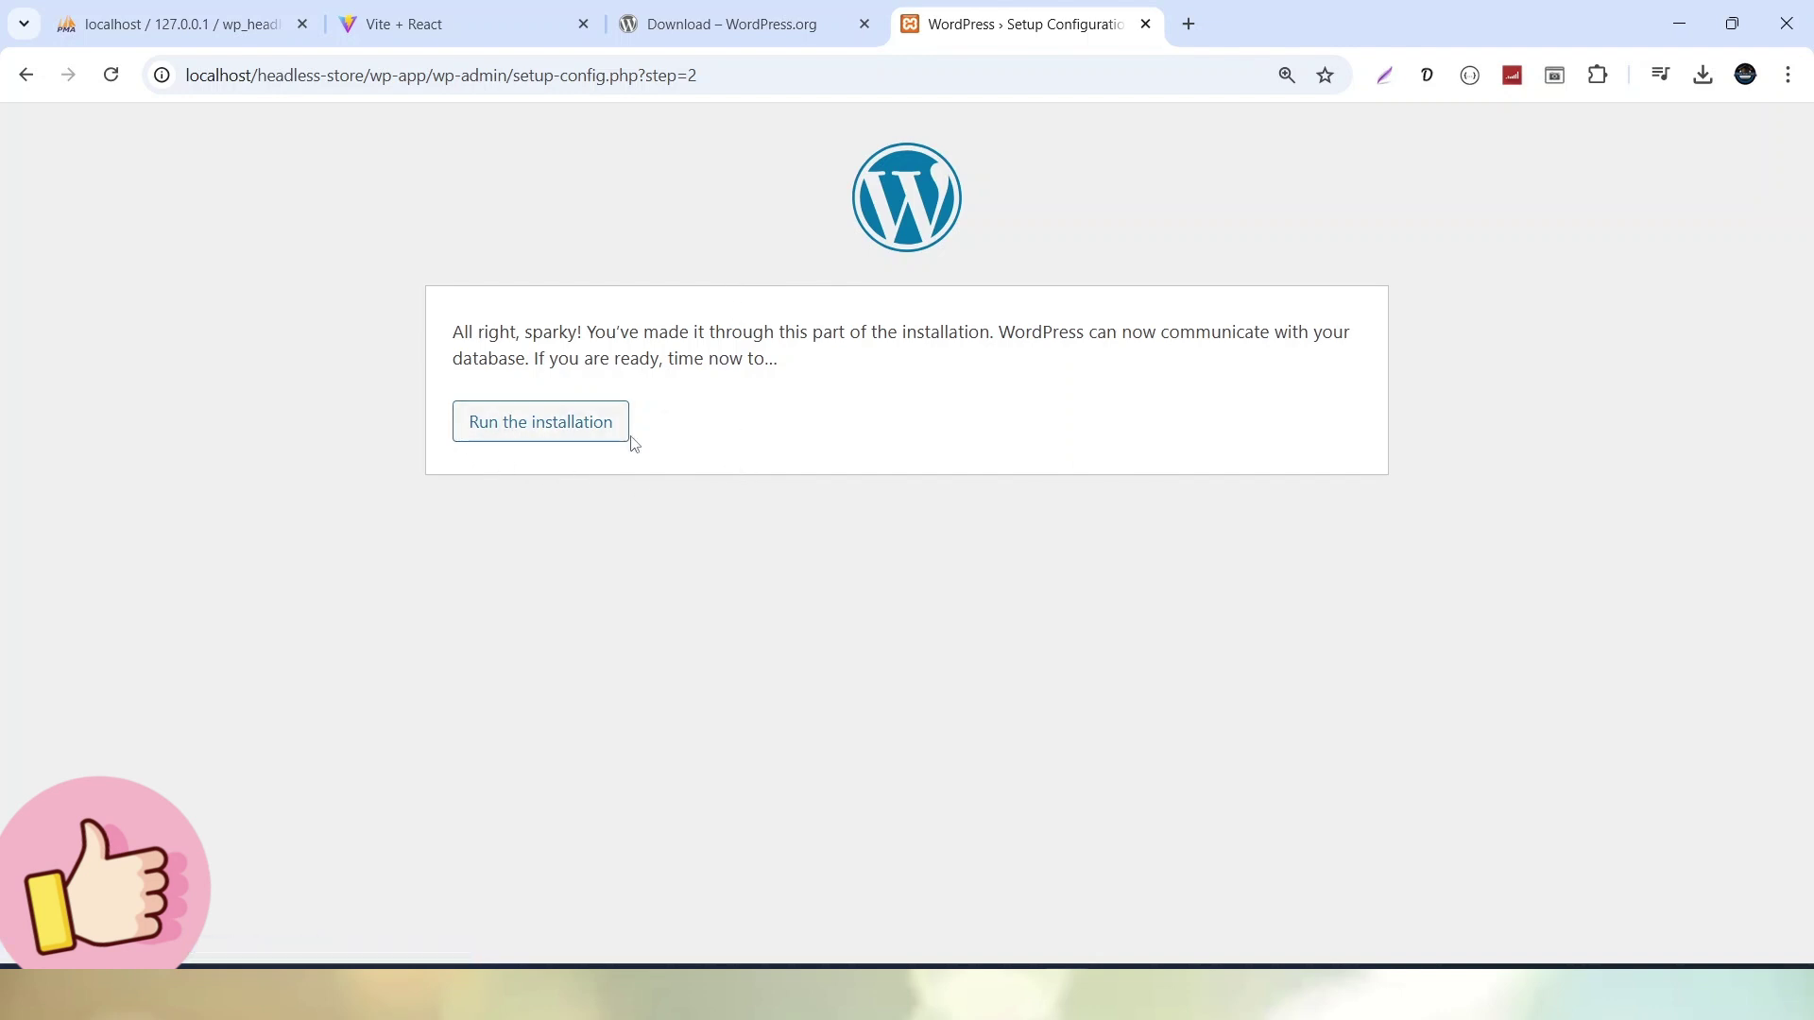
left_click(567, 440)
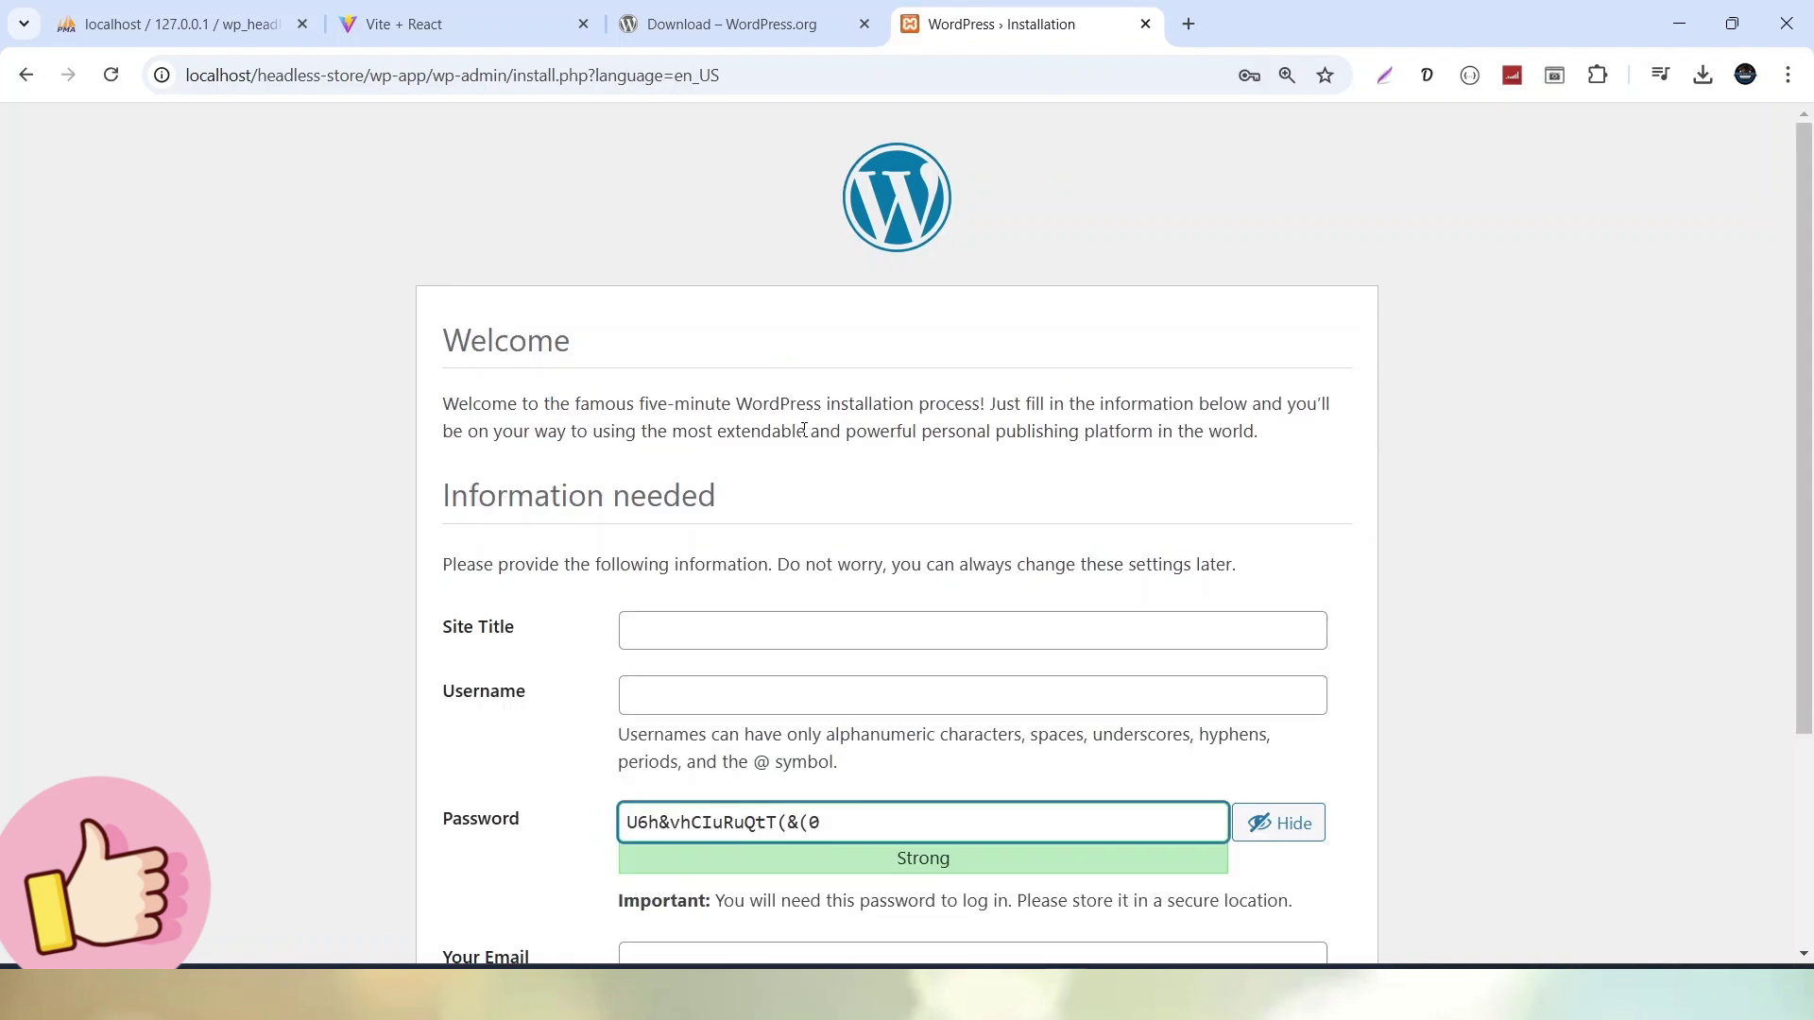
Enter the site title 'WP Headless Store App', an admin username and the account password
scroll(563, 469, "down", 1)
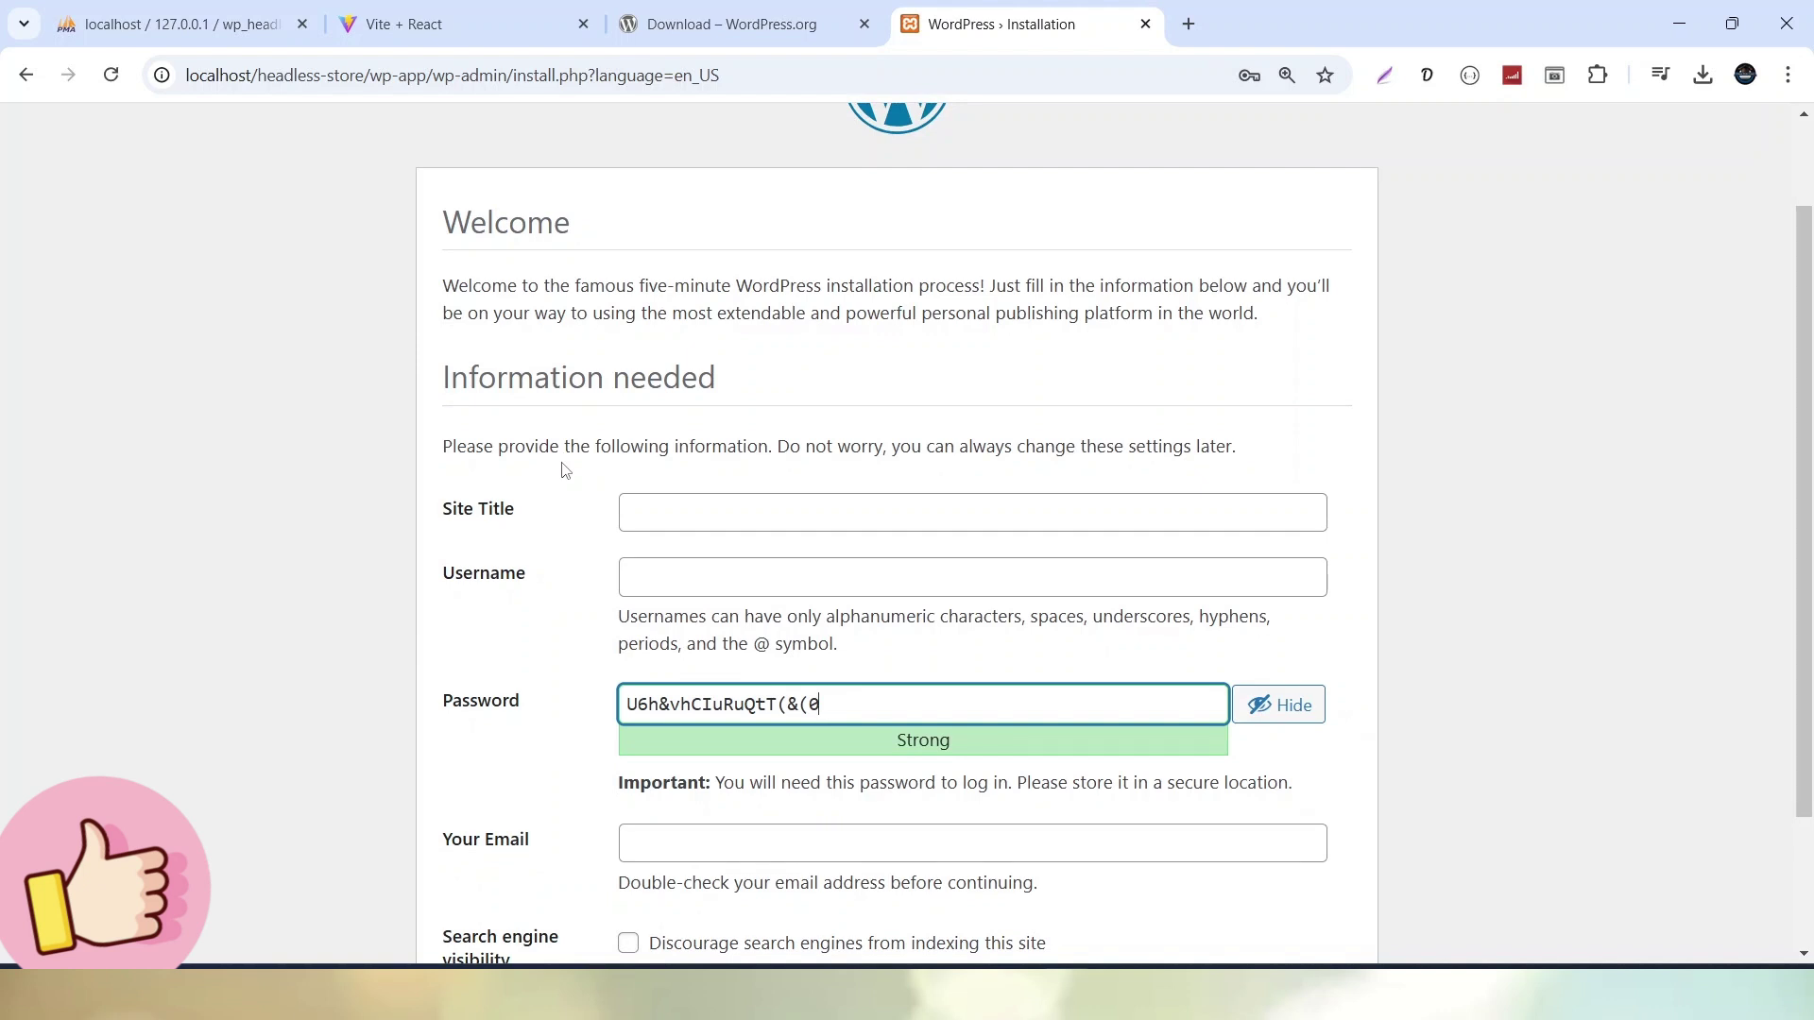
scroll(564, 469, "down", 1)
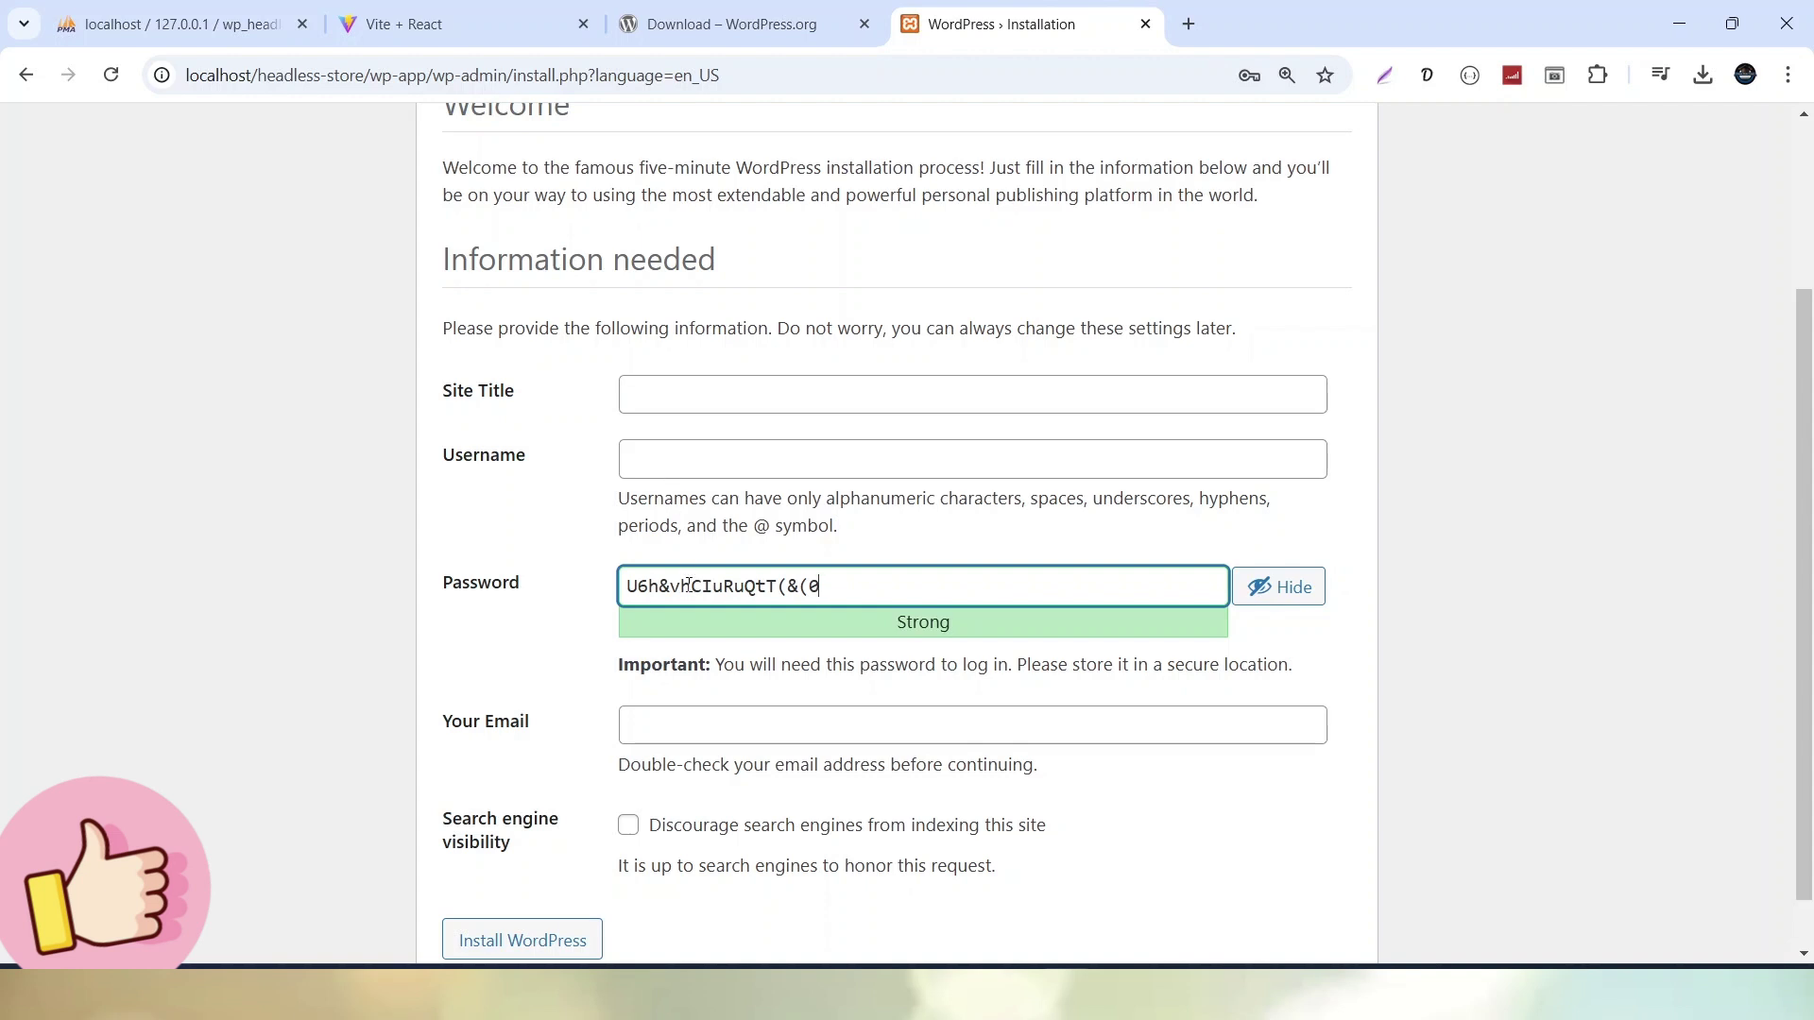
scroll(685, 614, "down", 1)
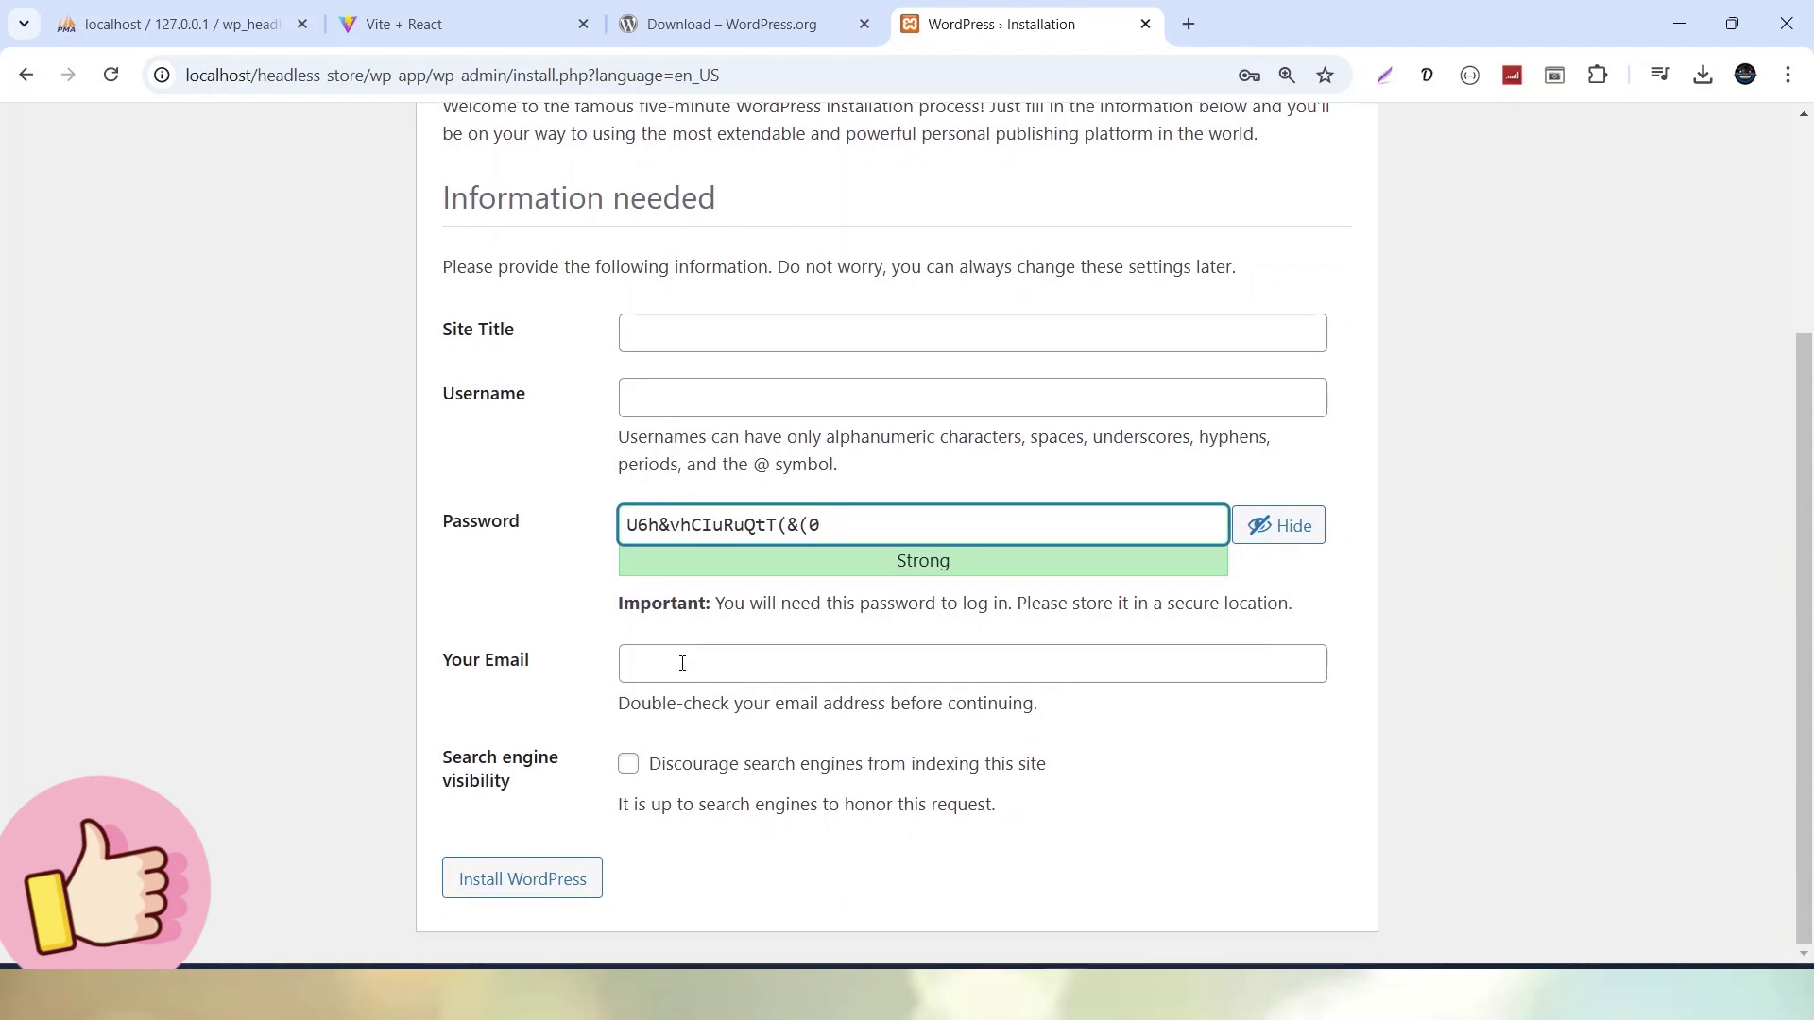
scroll(605, 473, "up", 2)
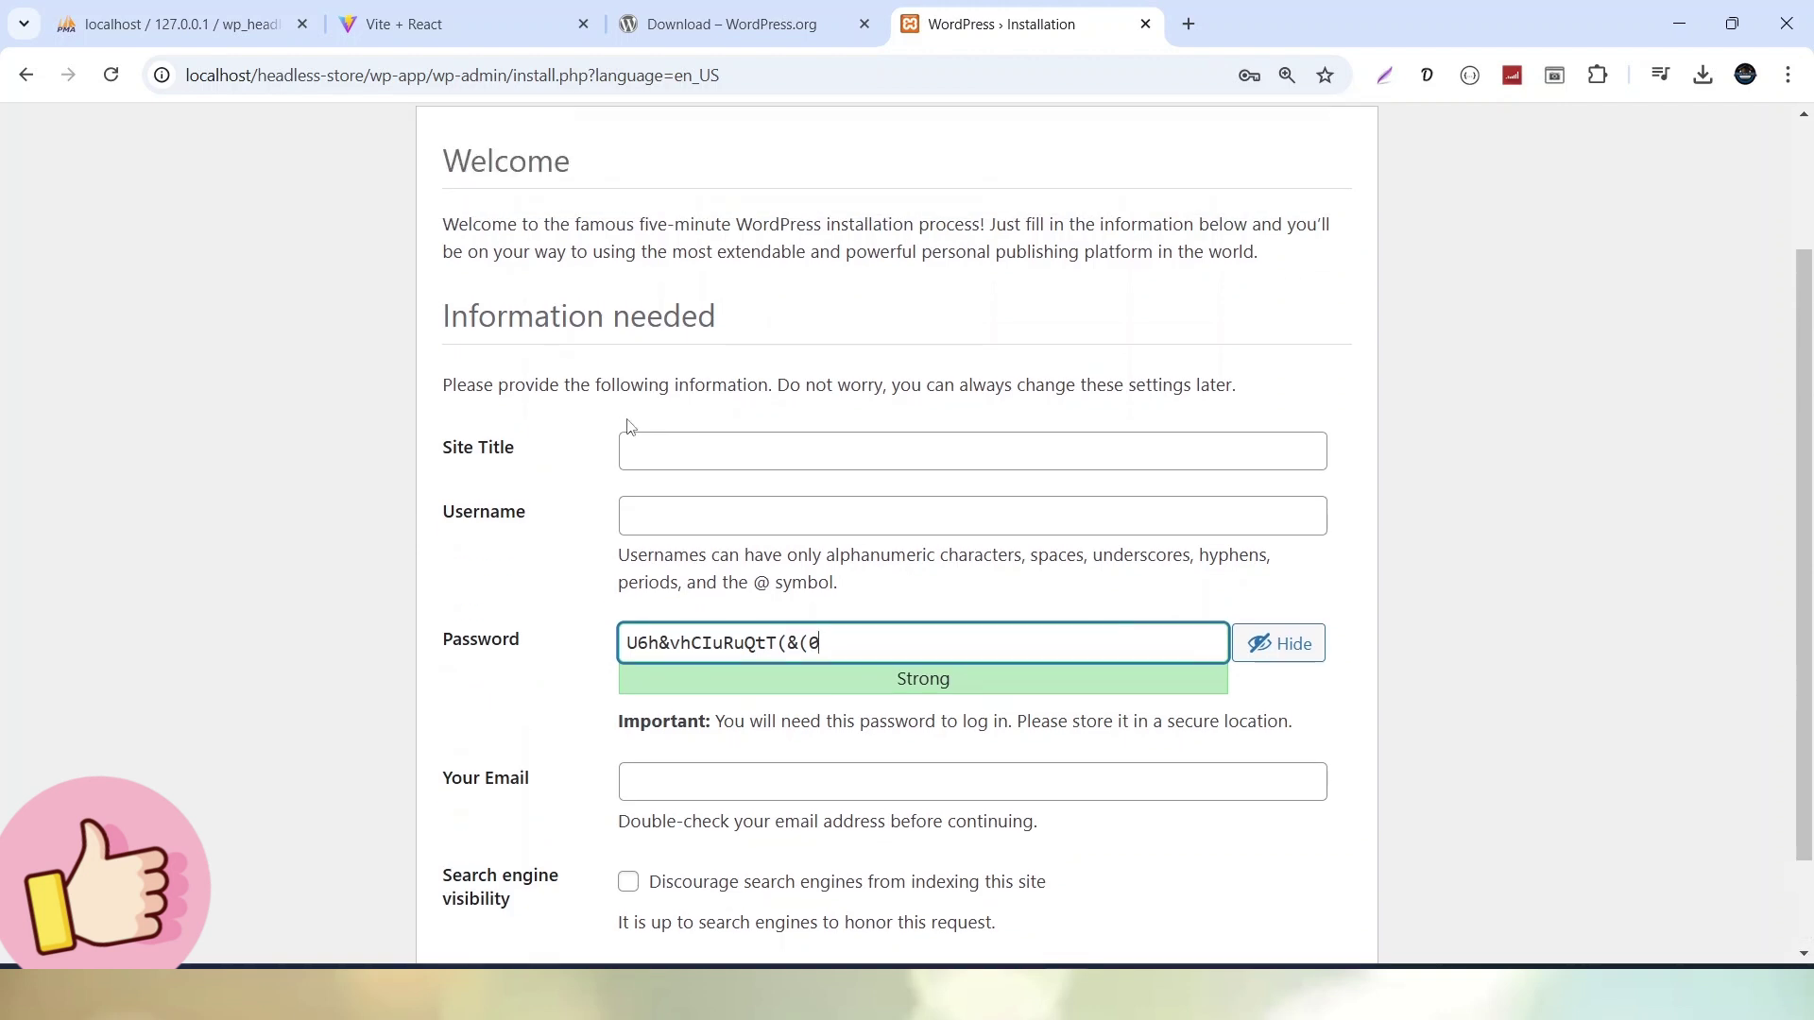
left_click(708, 463)
type("WP")
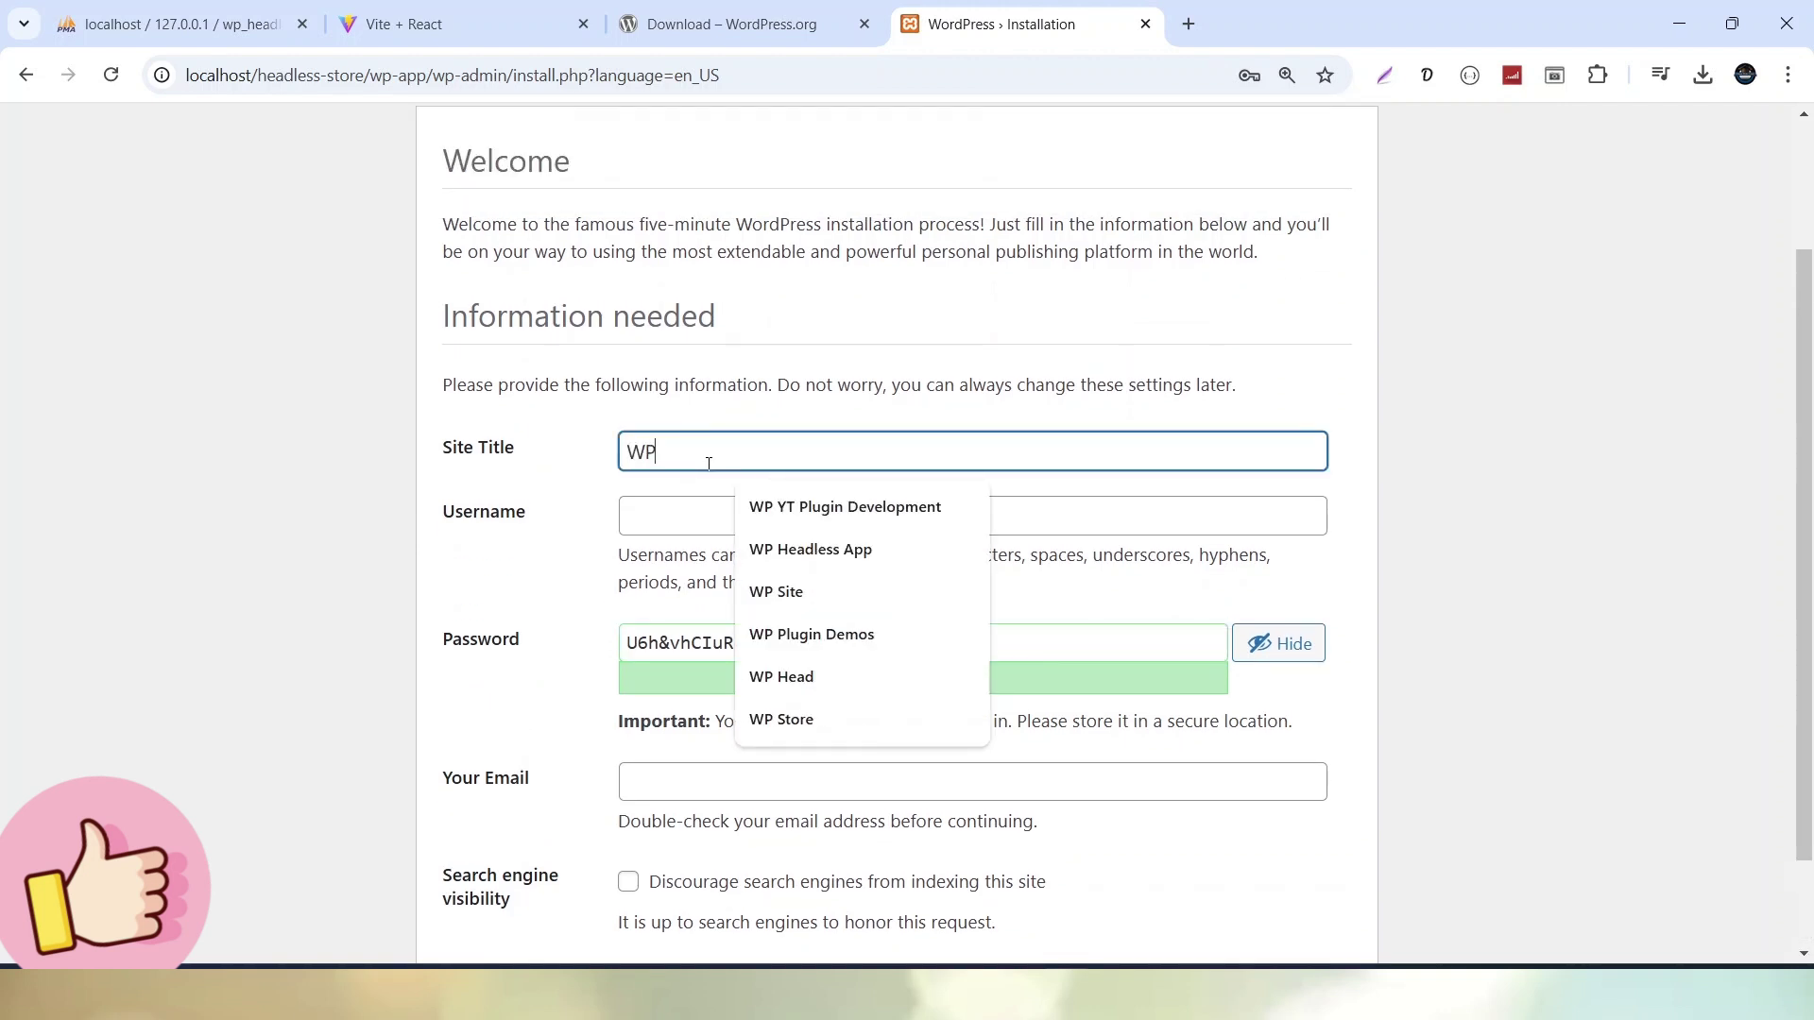
type(" H")
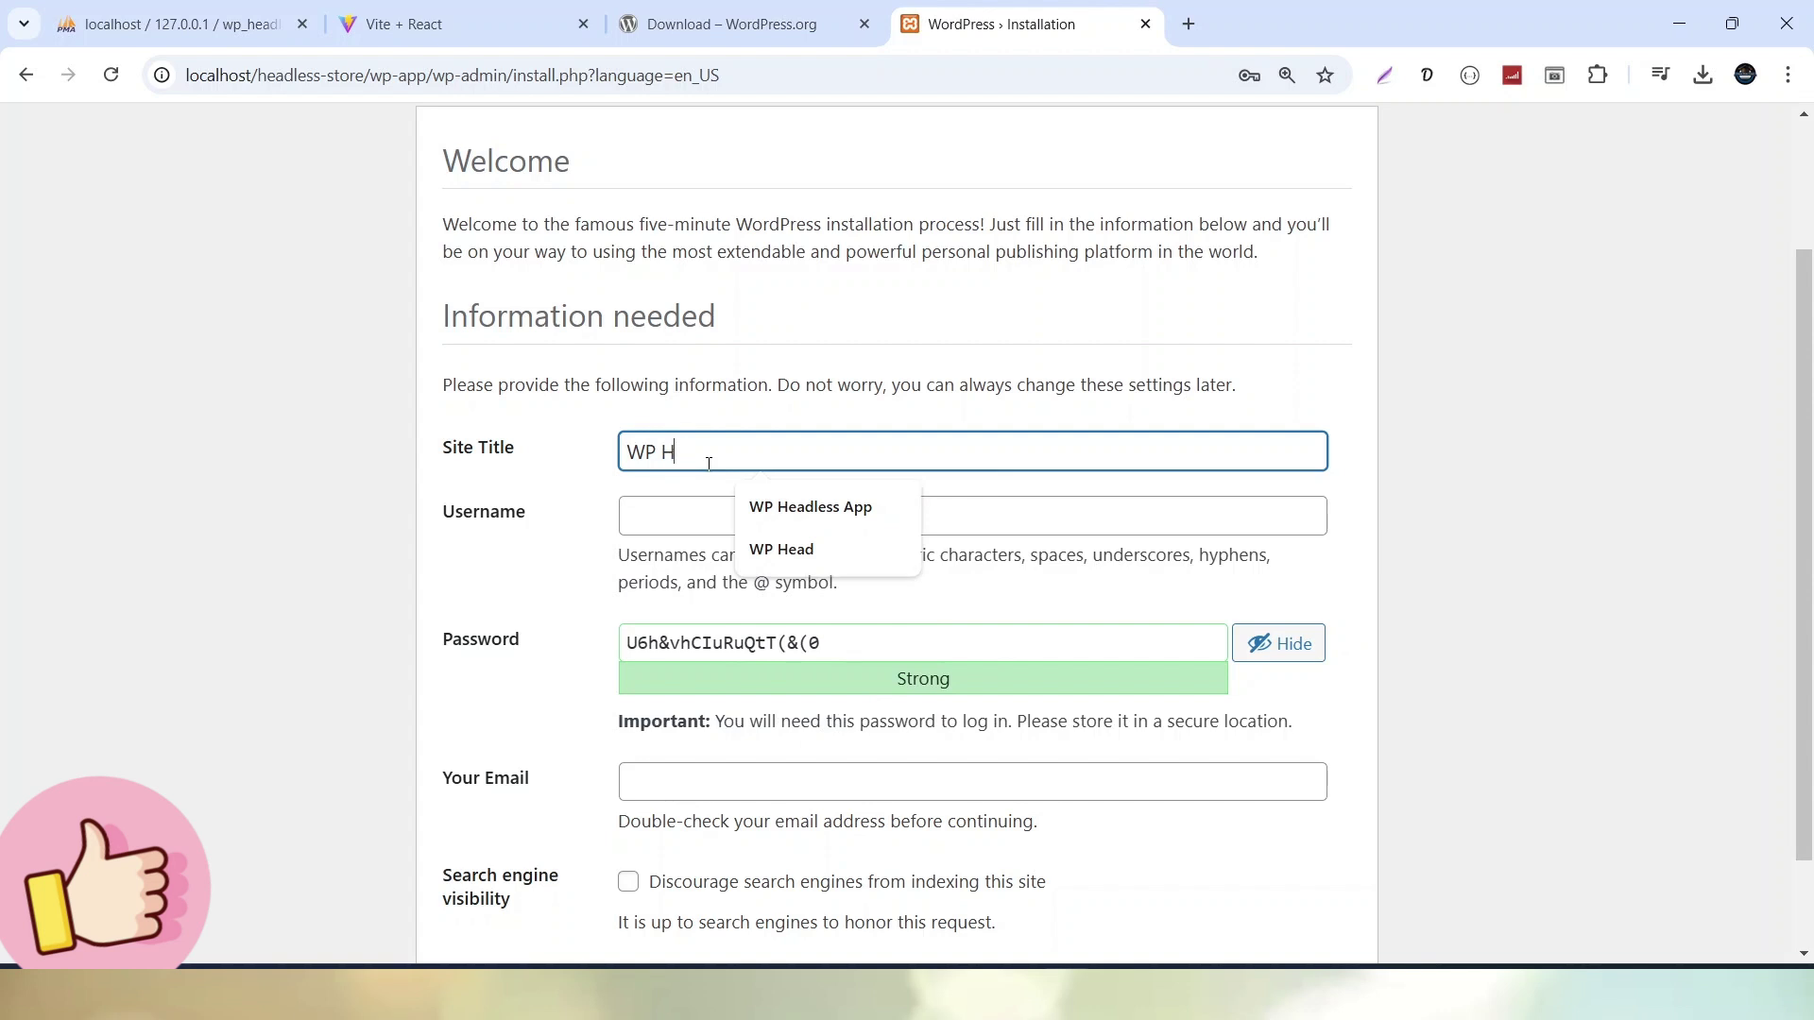
type("eadles")
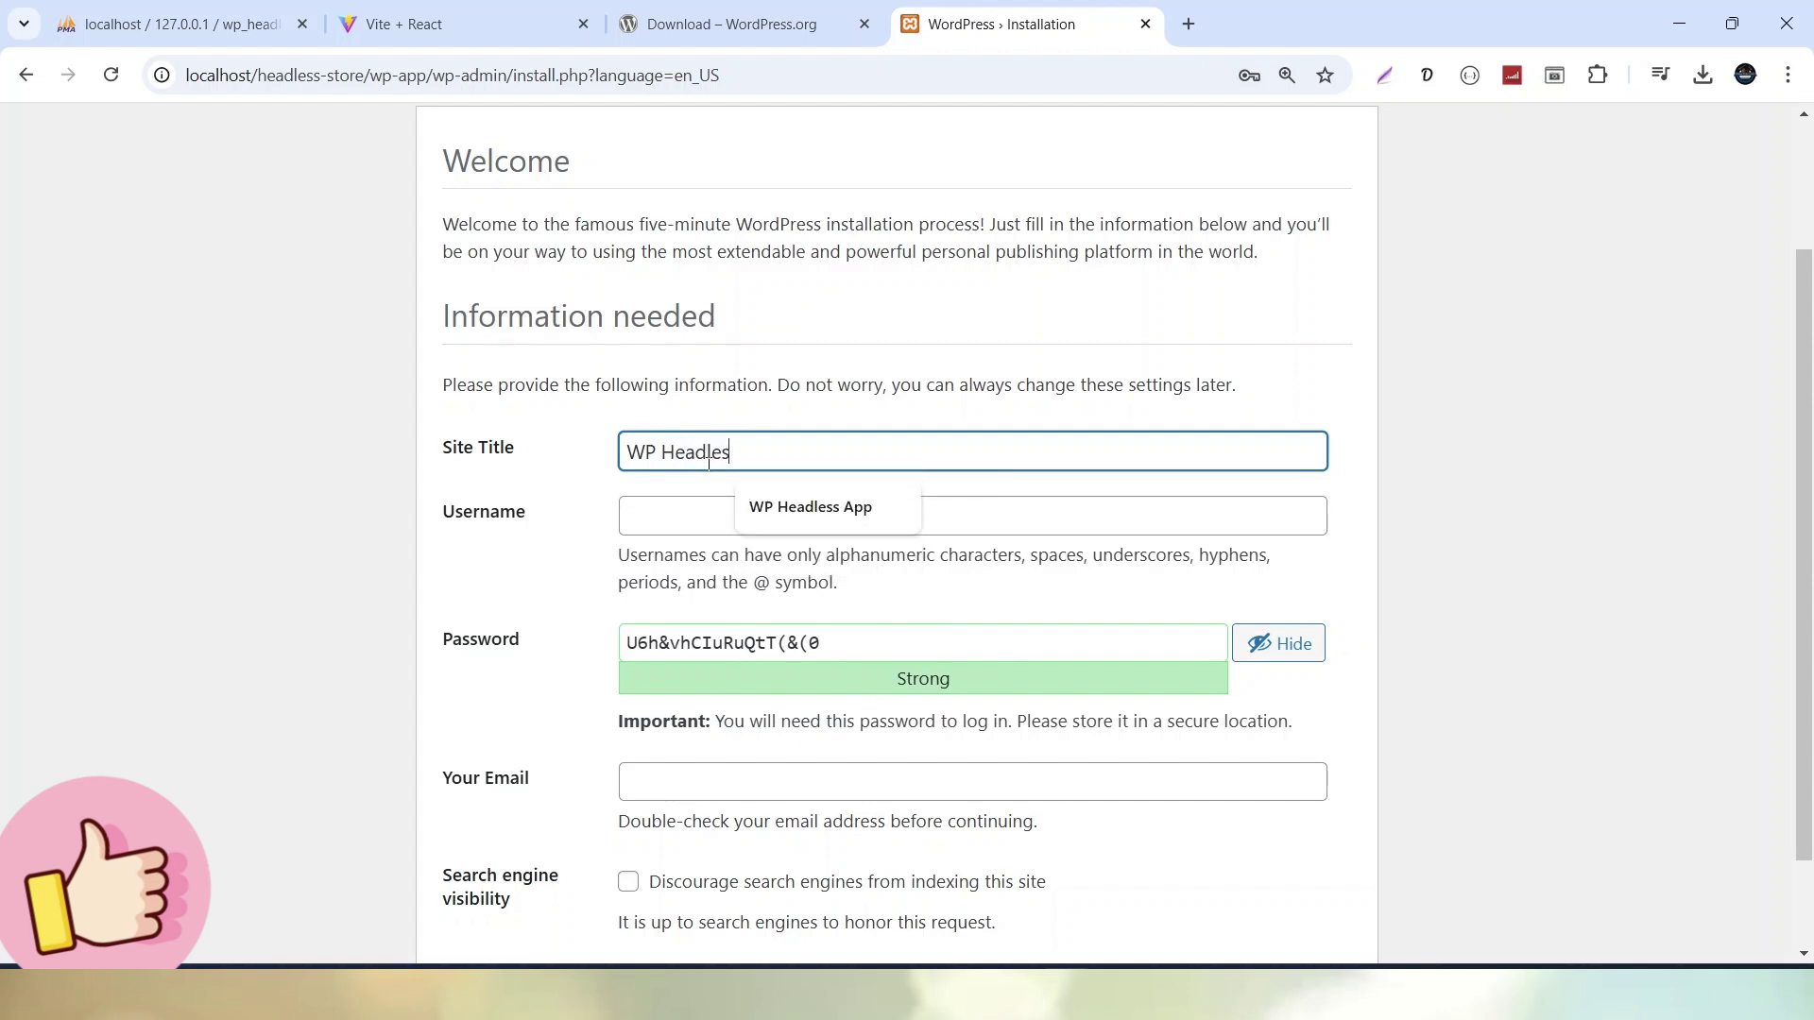
type("s Store")
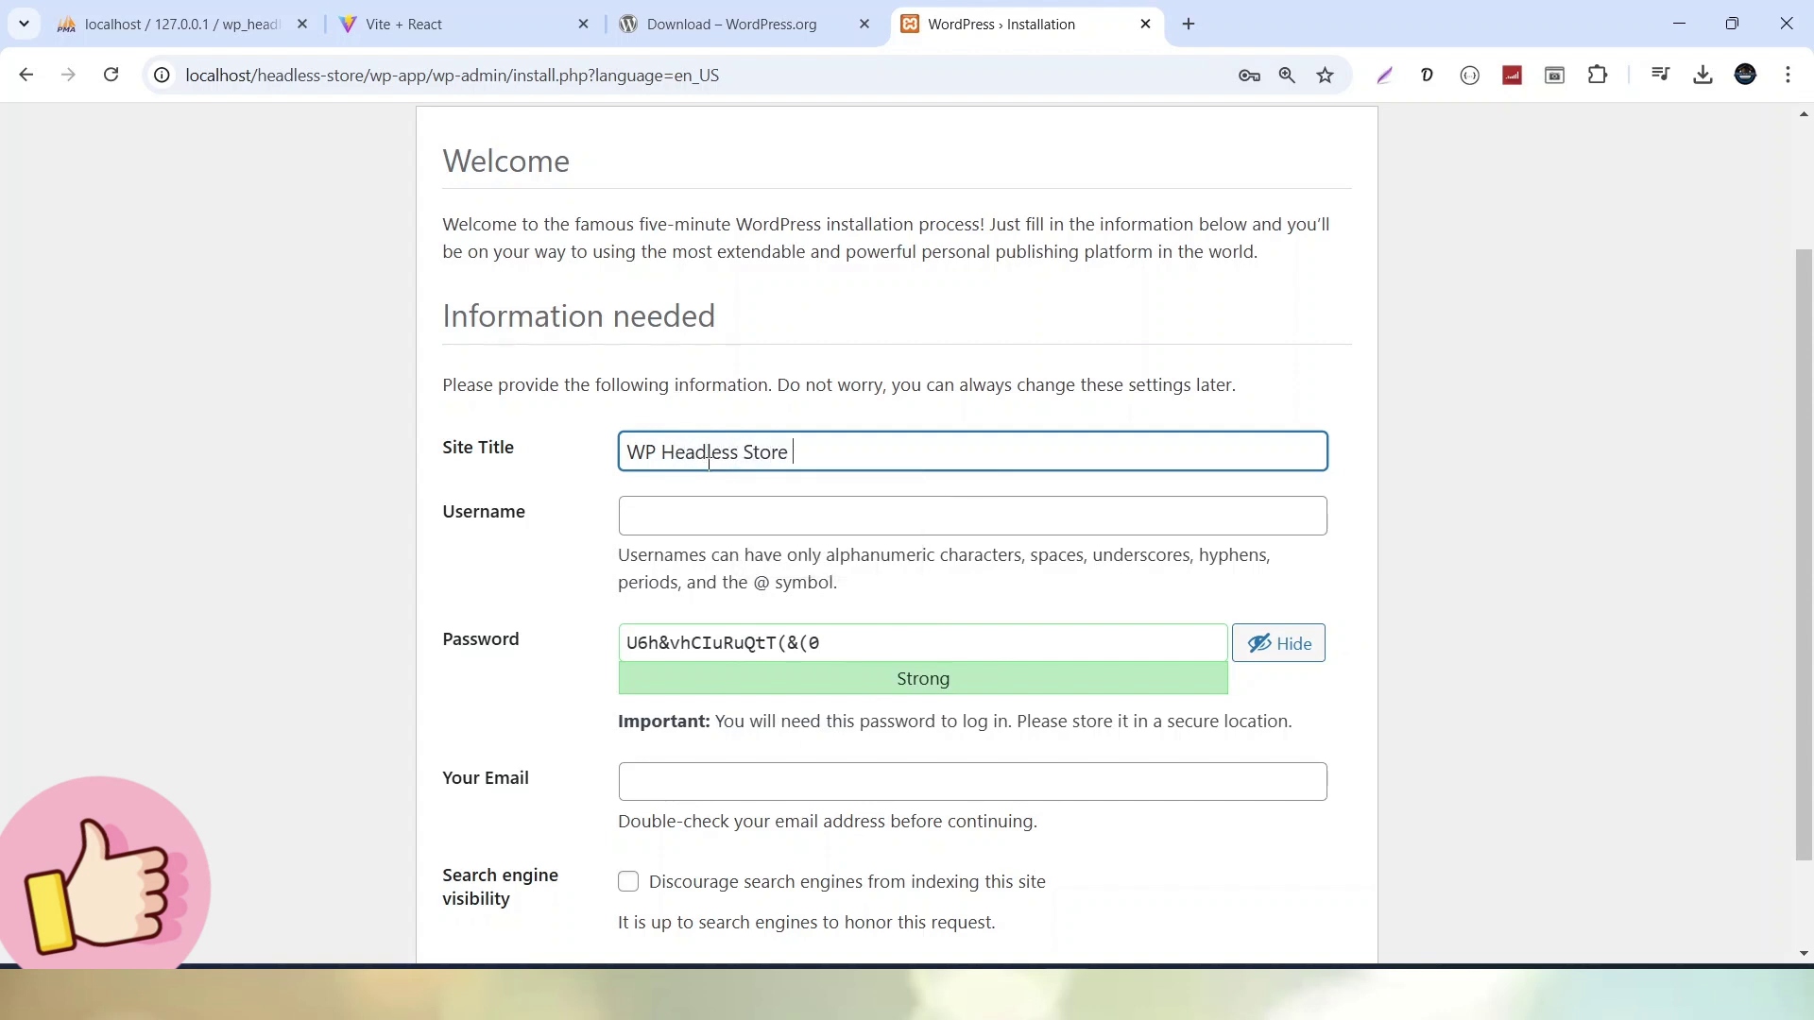
type(" App")
key("Tab")
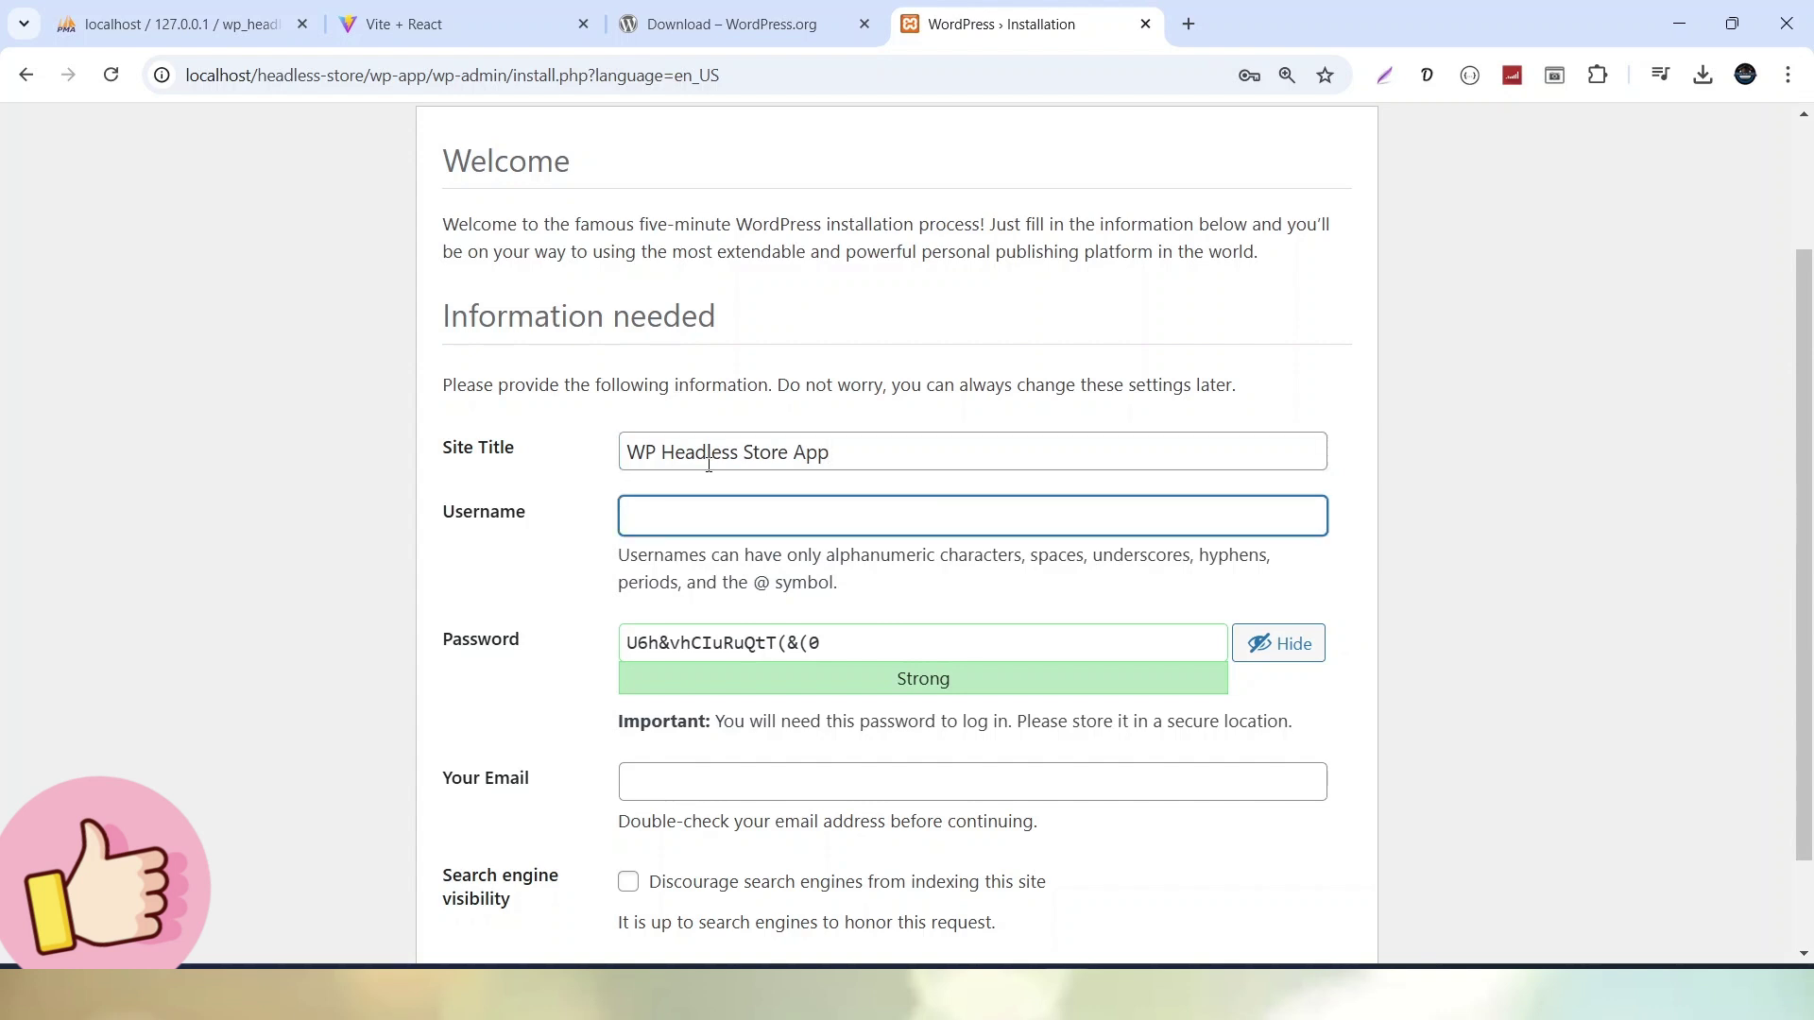
type("admin")
key("Tab")
type("adm")
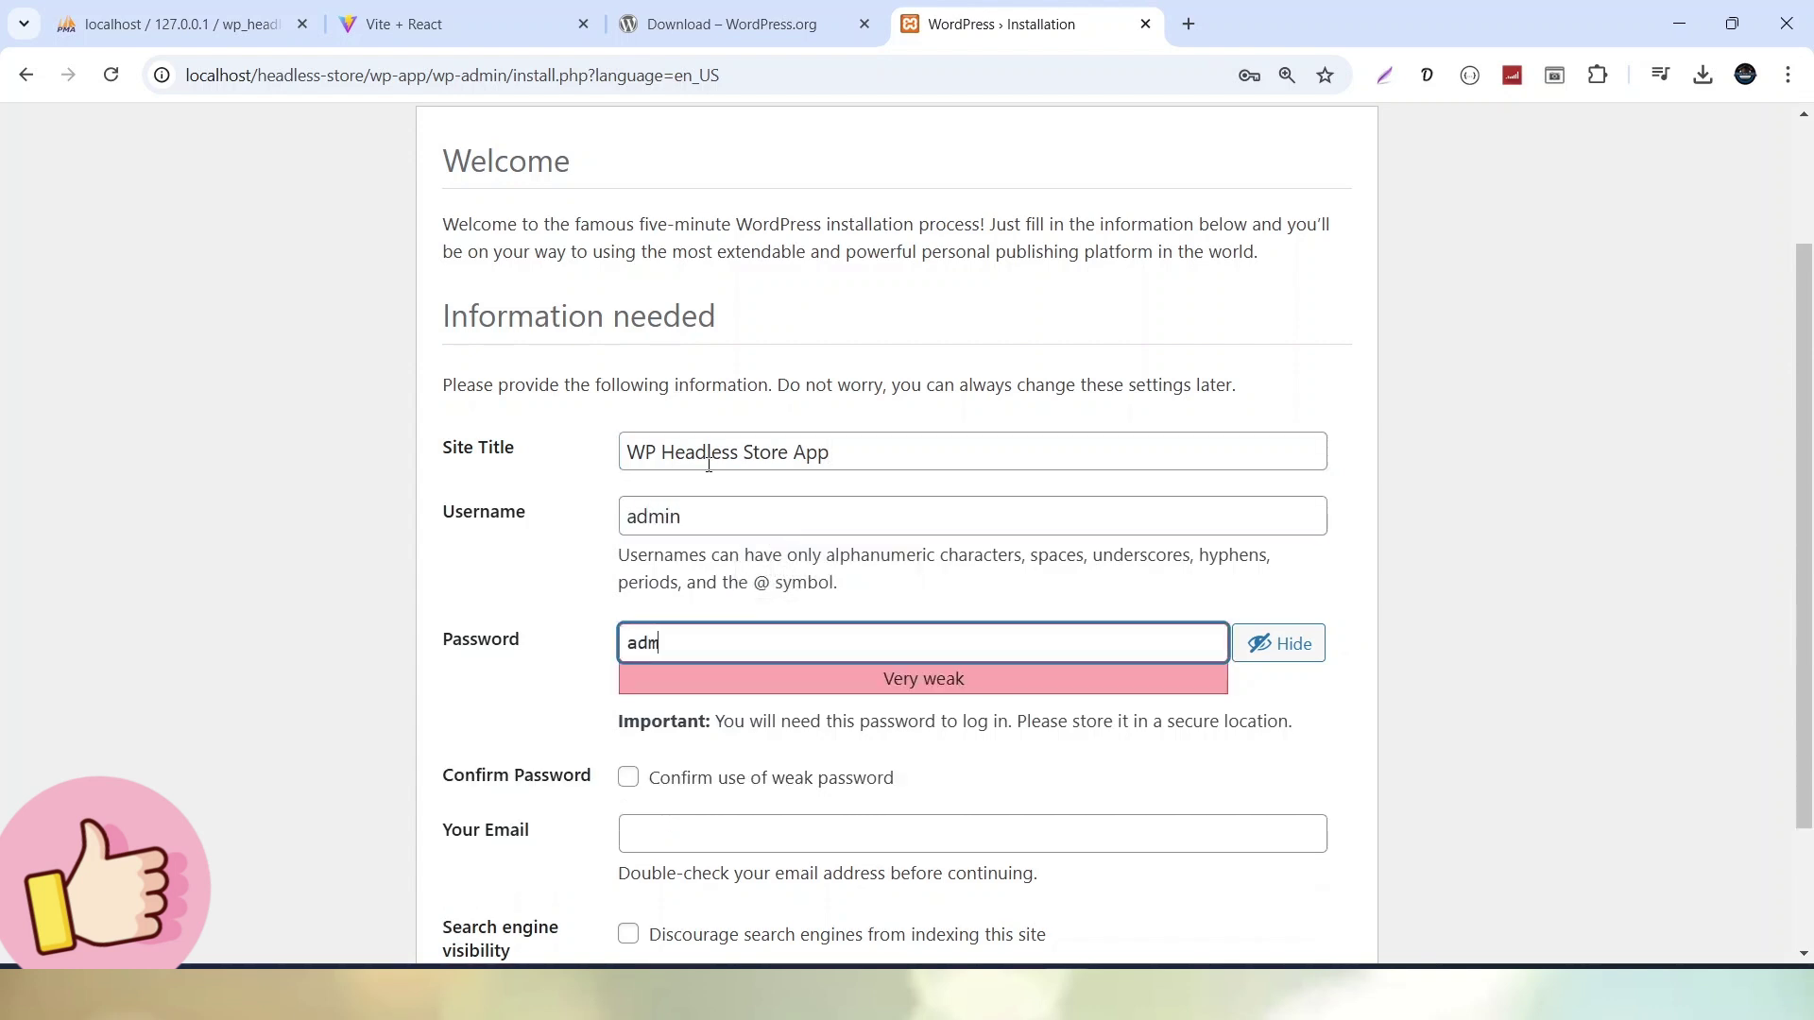
type("in")
Confirm the weak password, fill the admin e-mail from autofill, and install WordPress
scroll(711, 629, "down", 2)
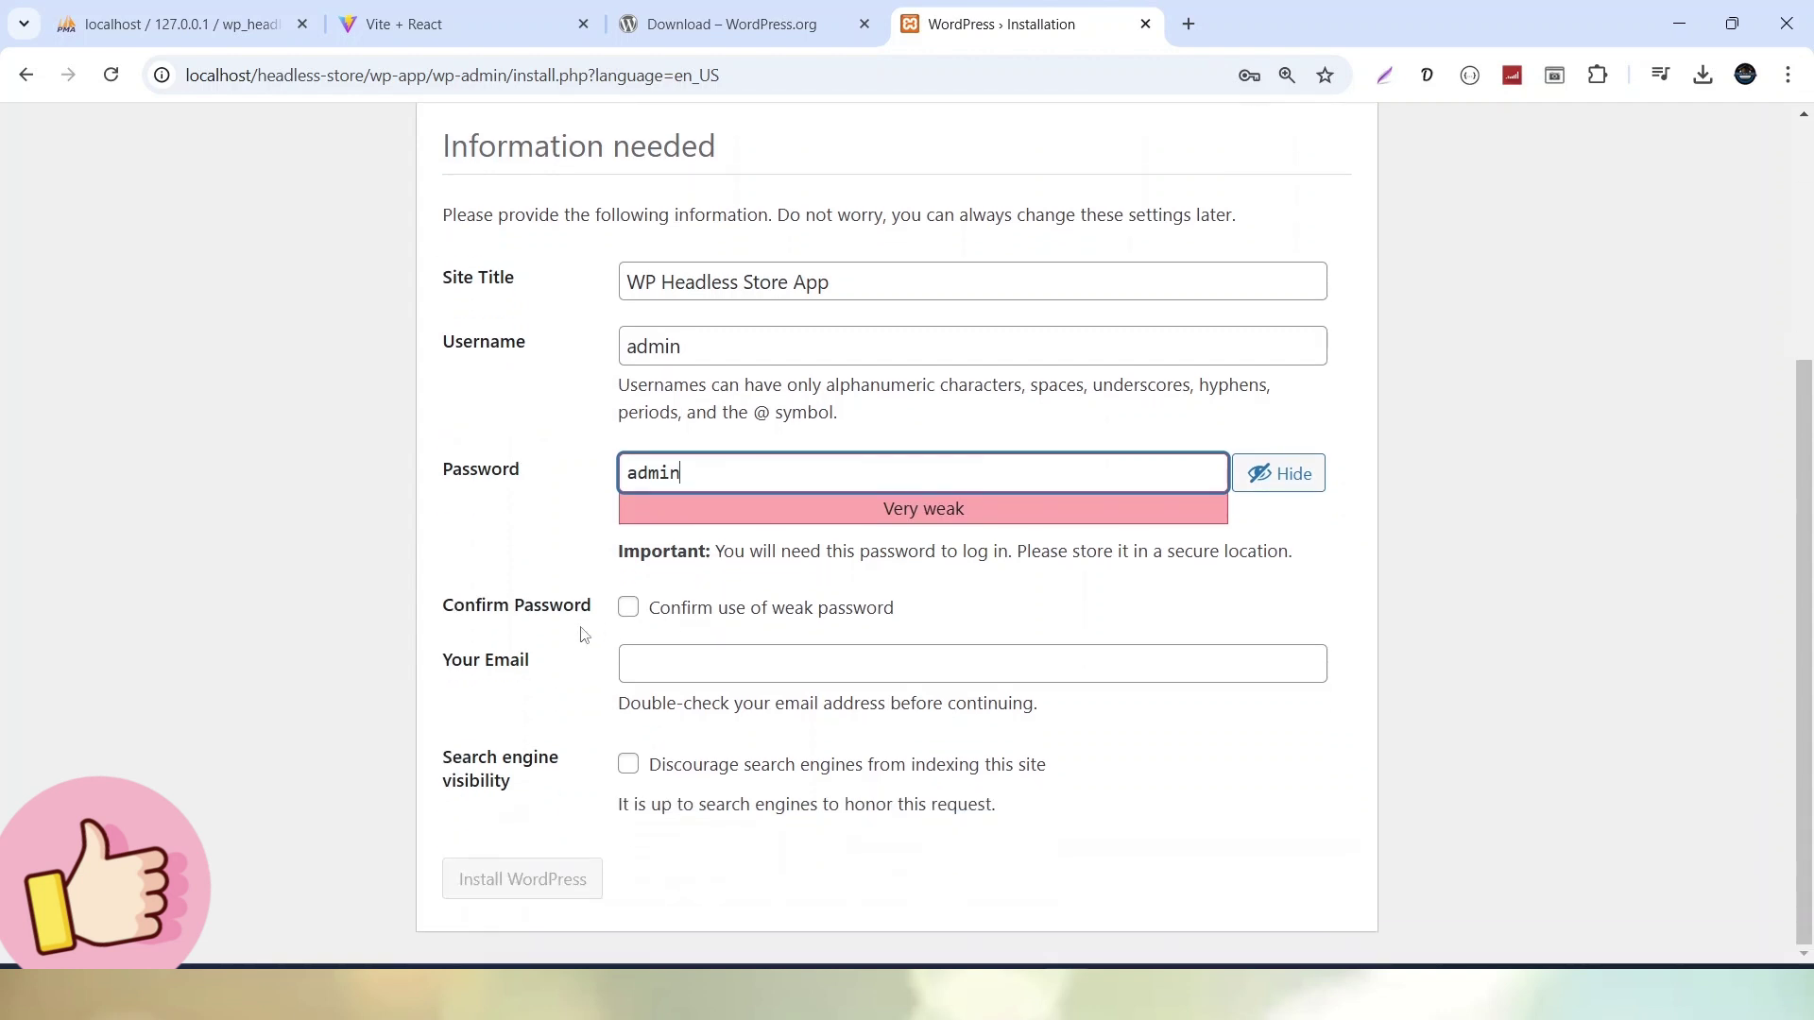
left_click(629, 609)
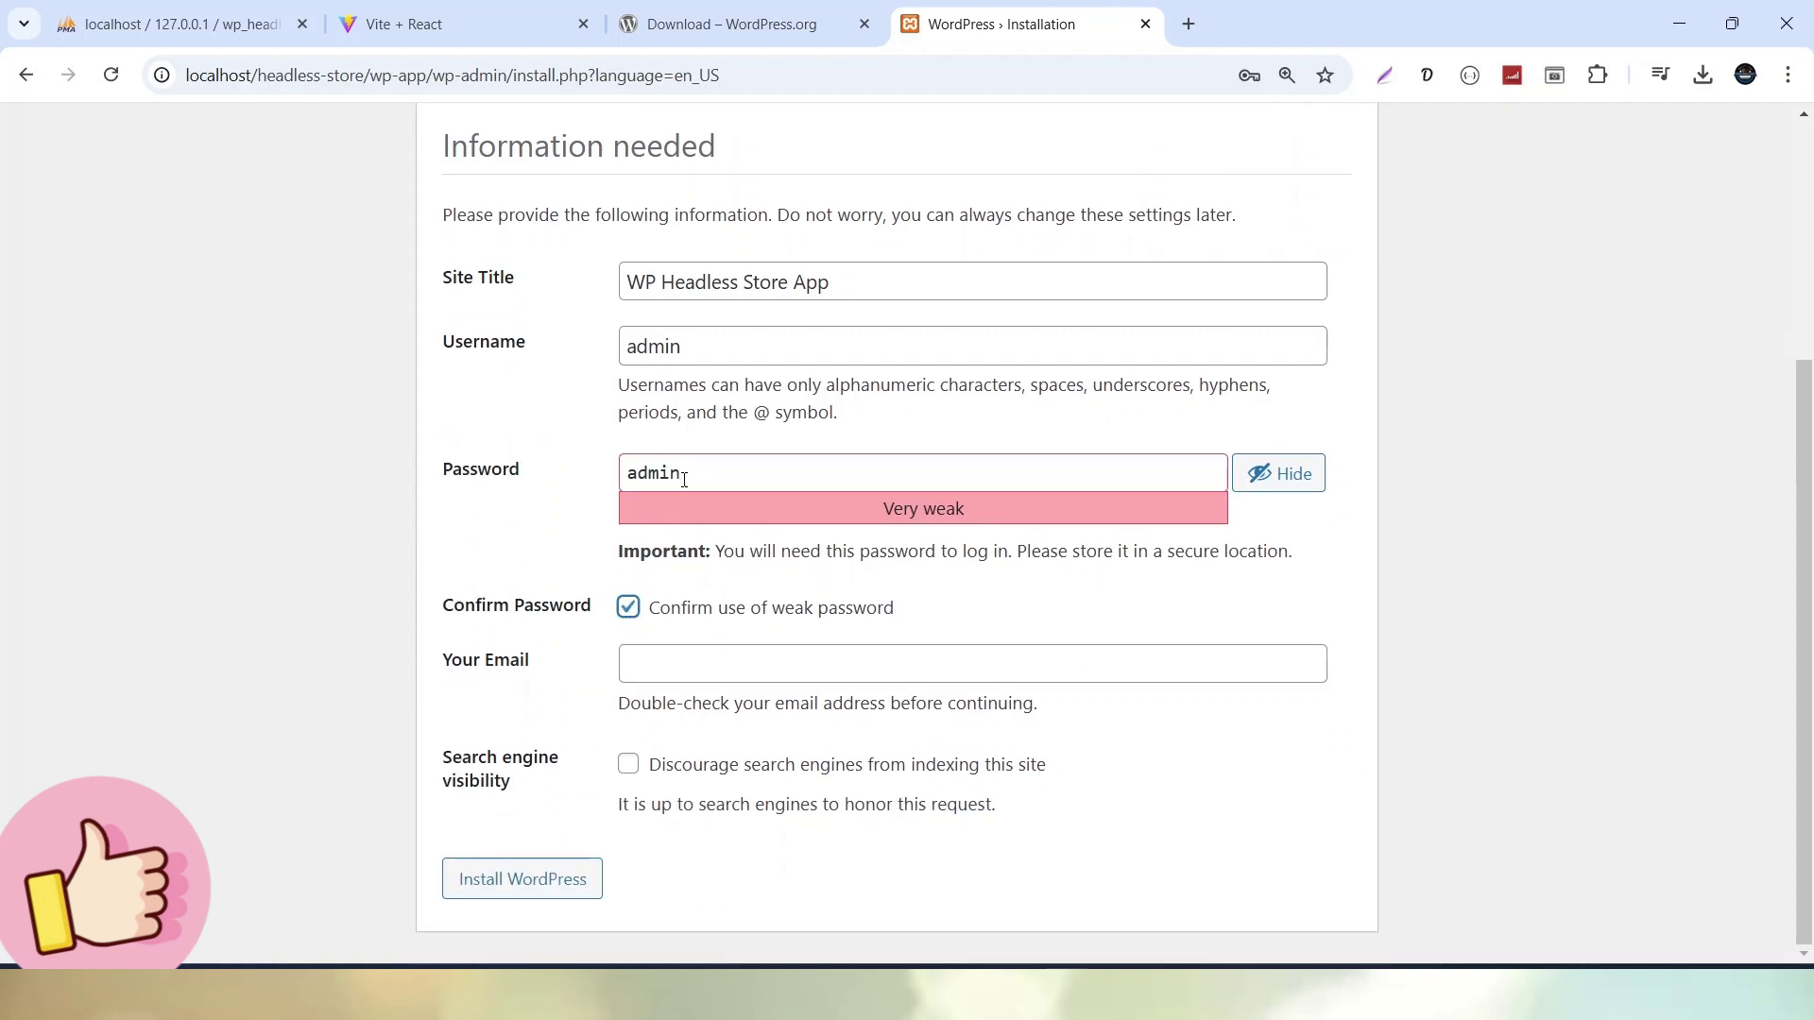
left_click(725, 654)
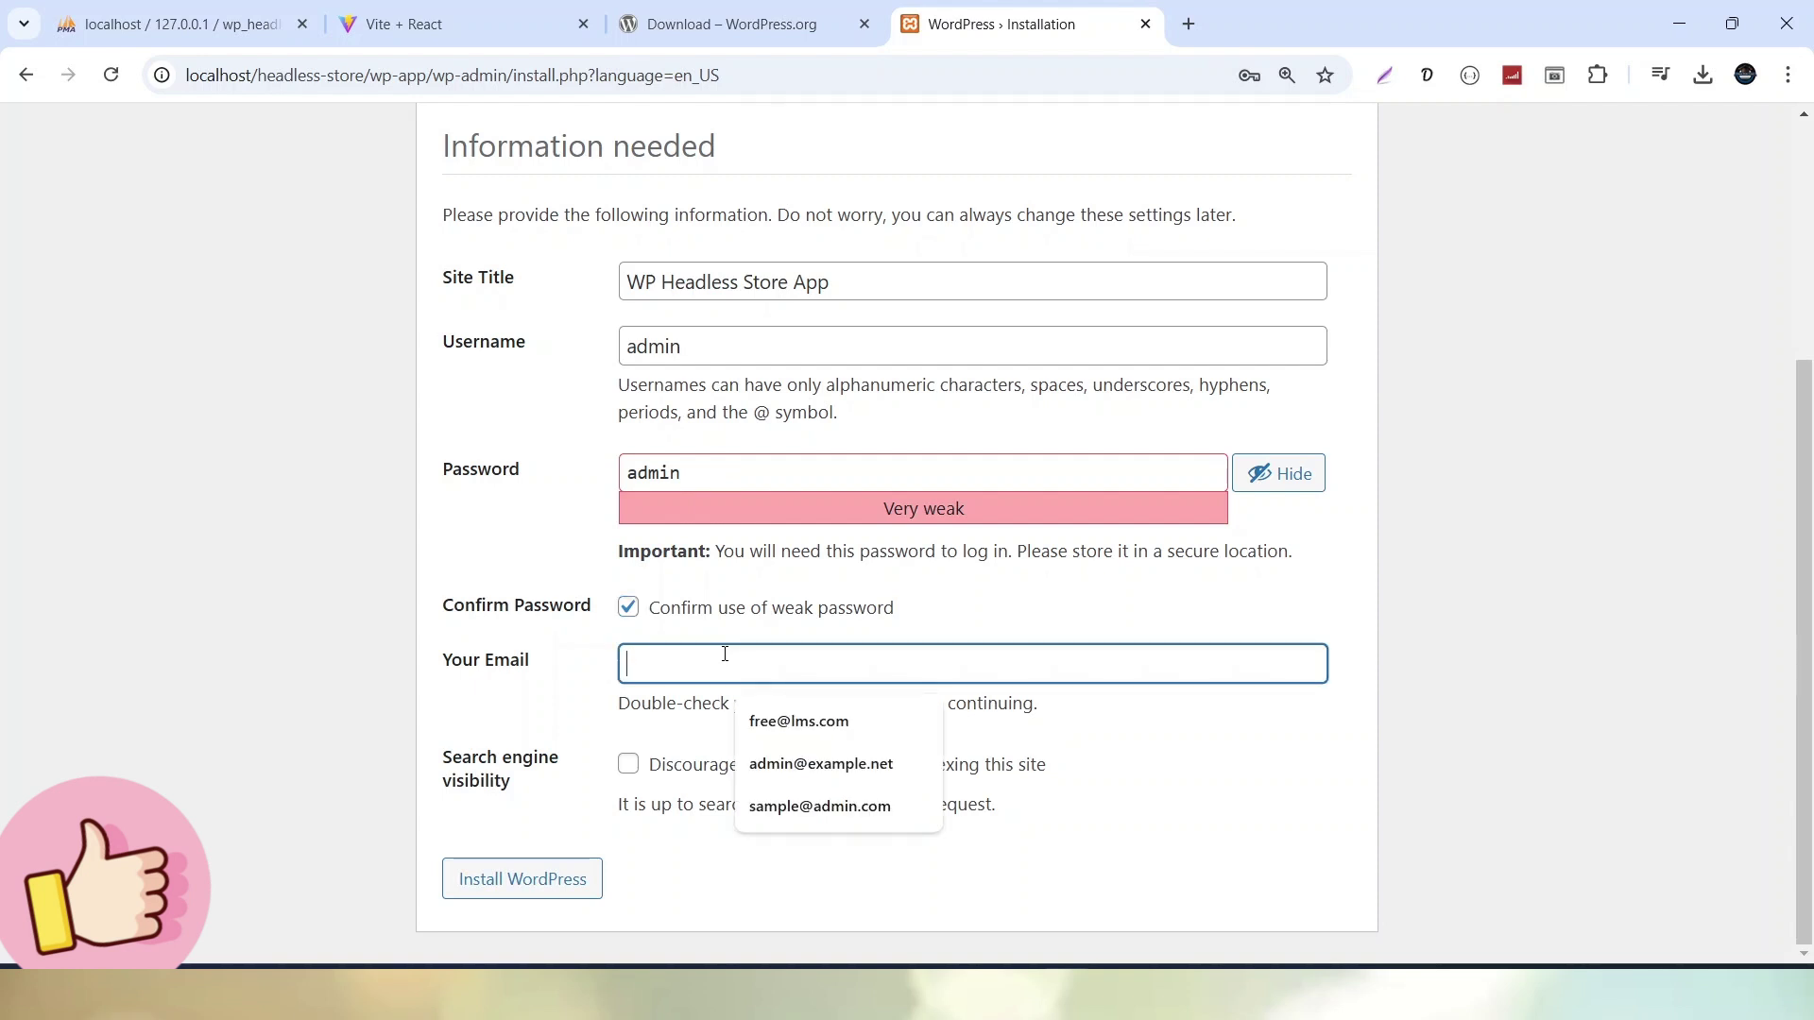
key("Down")
key("Down")
key("Down")
key("Up")
key("Return")
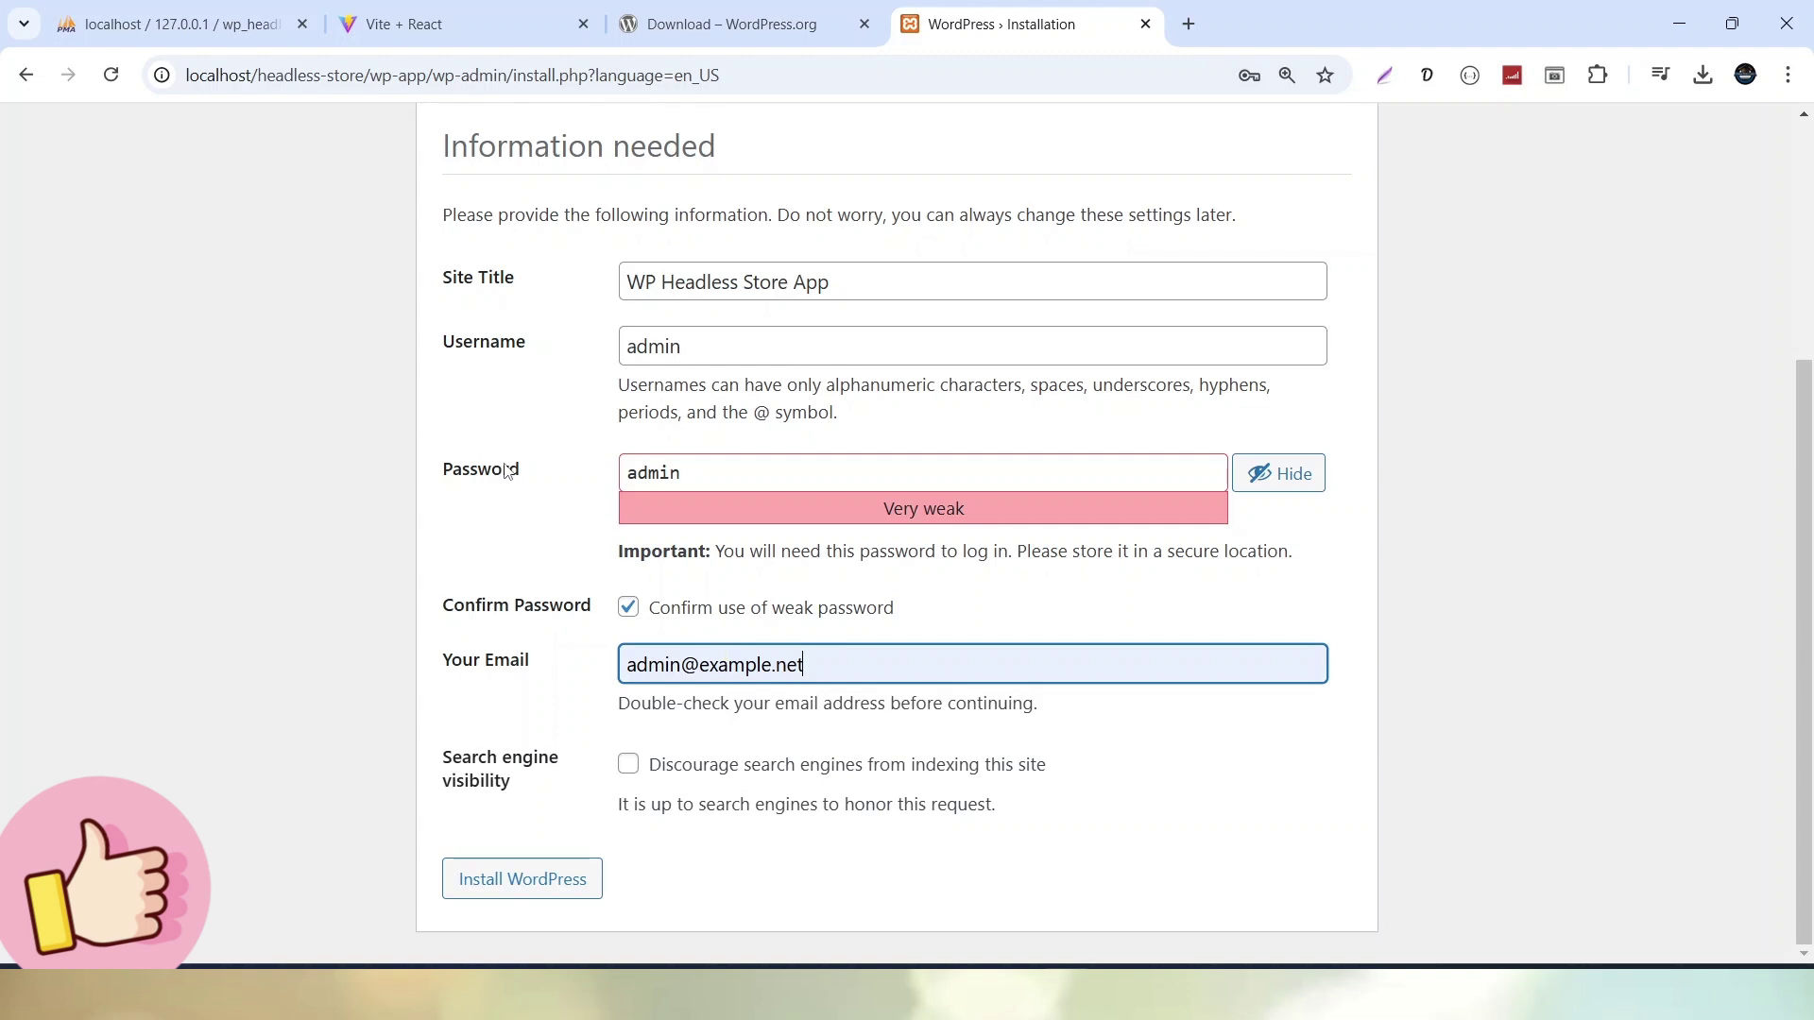
left_click(551, 892)
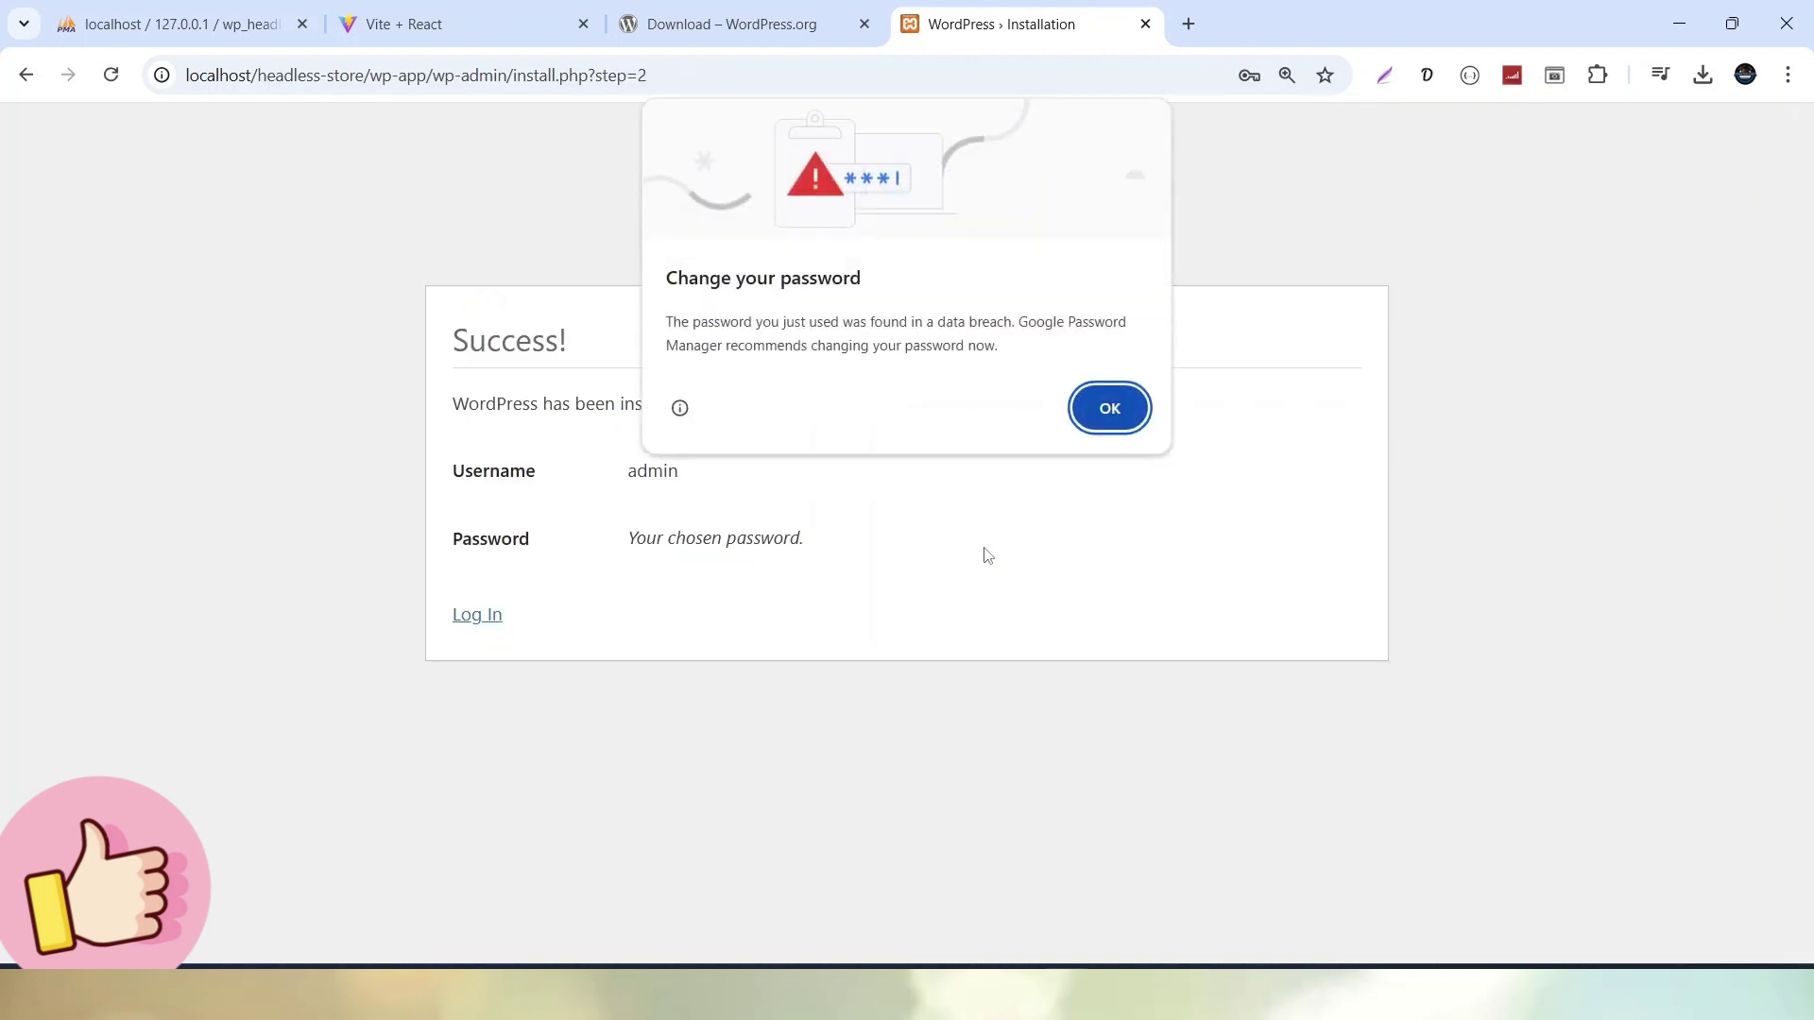
Dismiss Chrome's password-breach warning and bring the wp_headless_store phpMyAdmin page back into view
left_click(1113, 409)
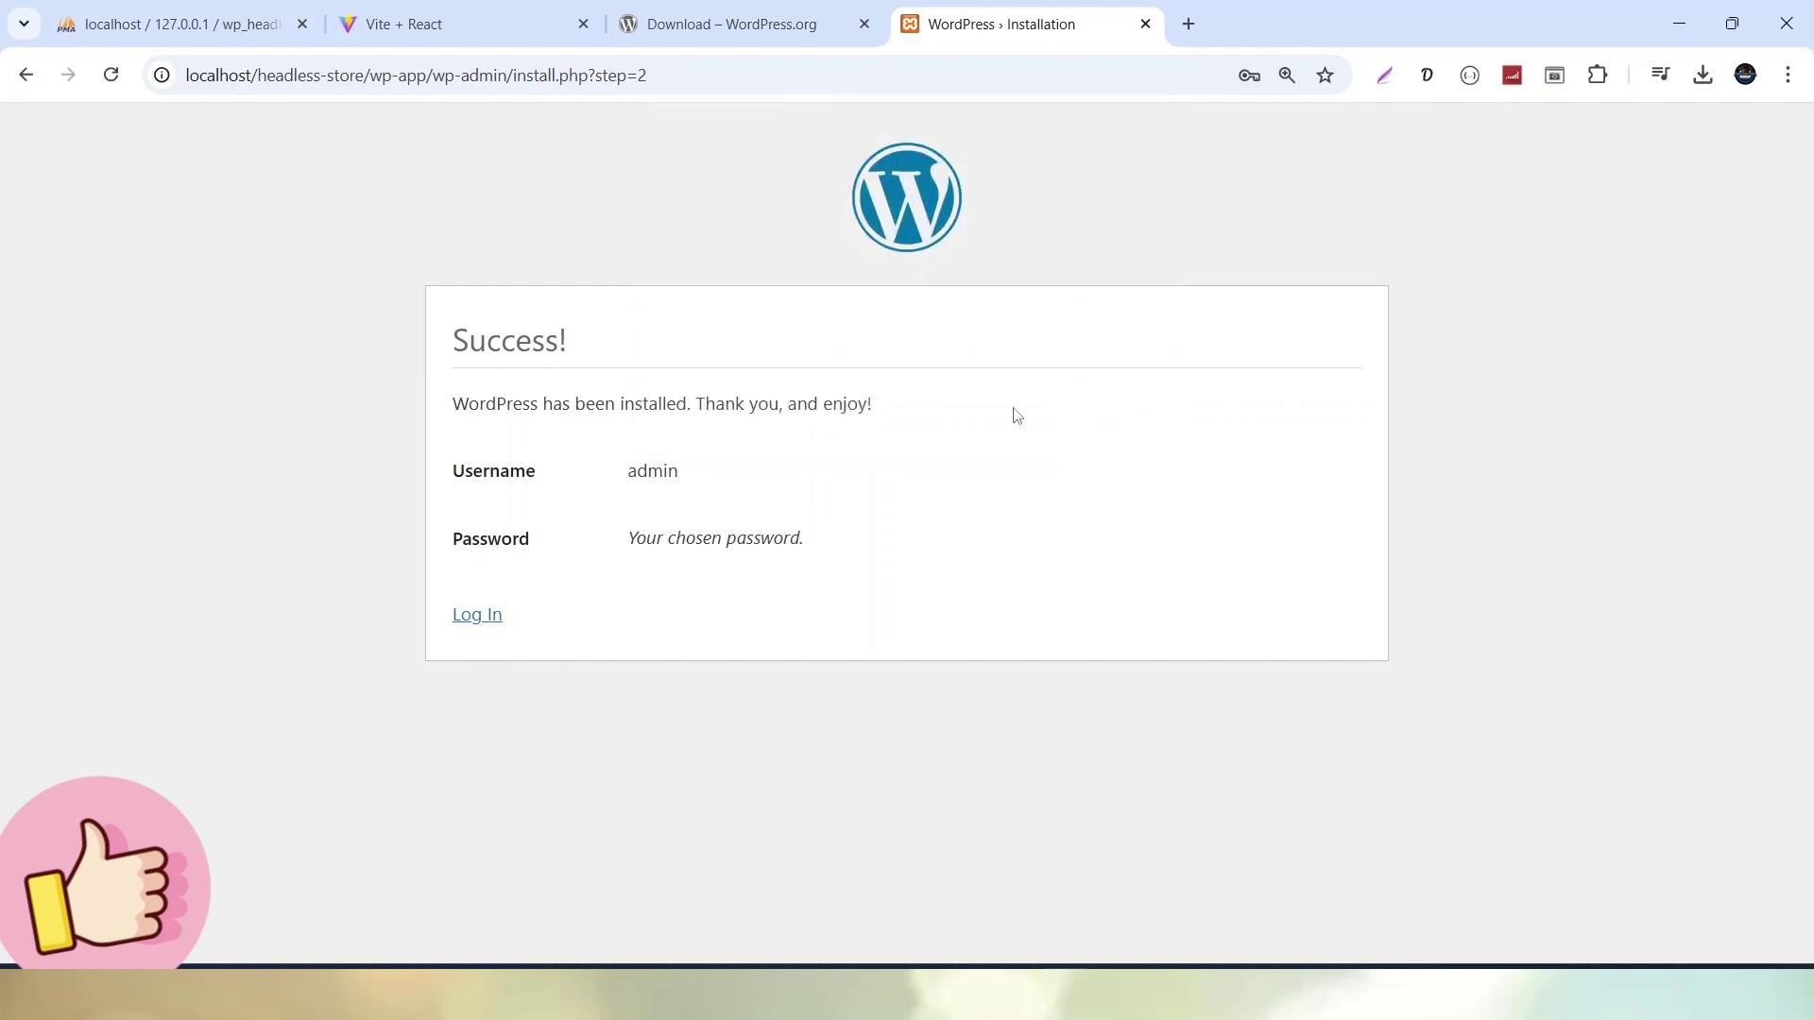
left_click(184, 25)
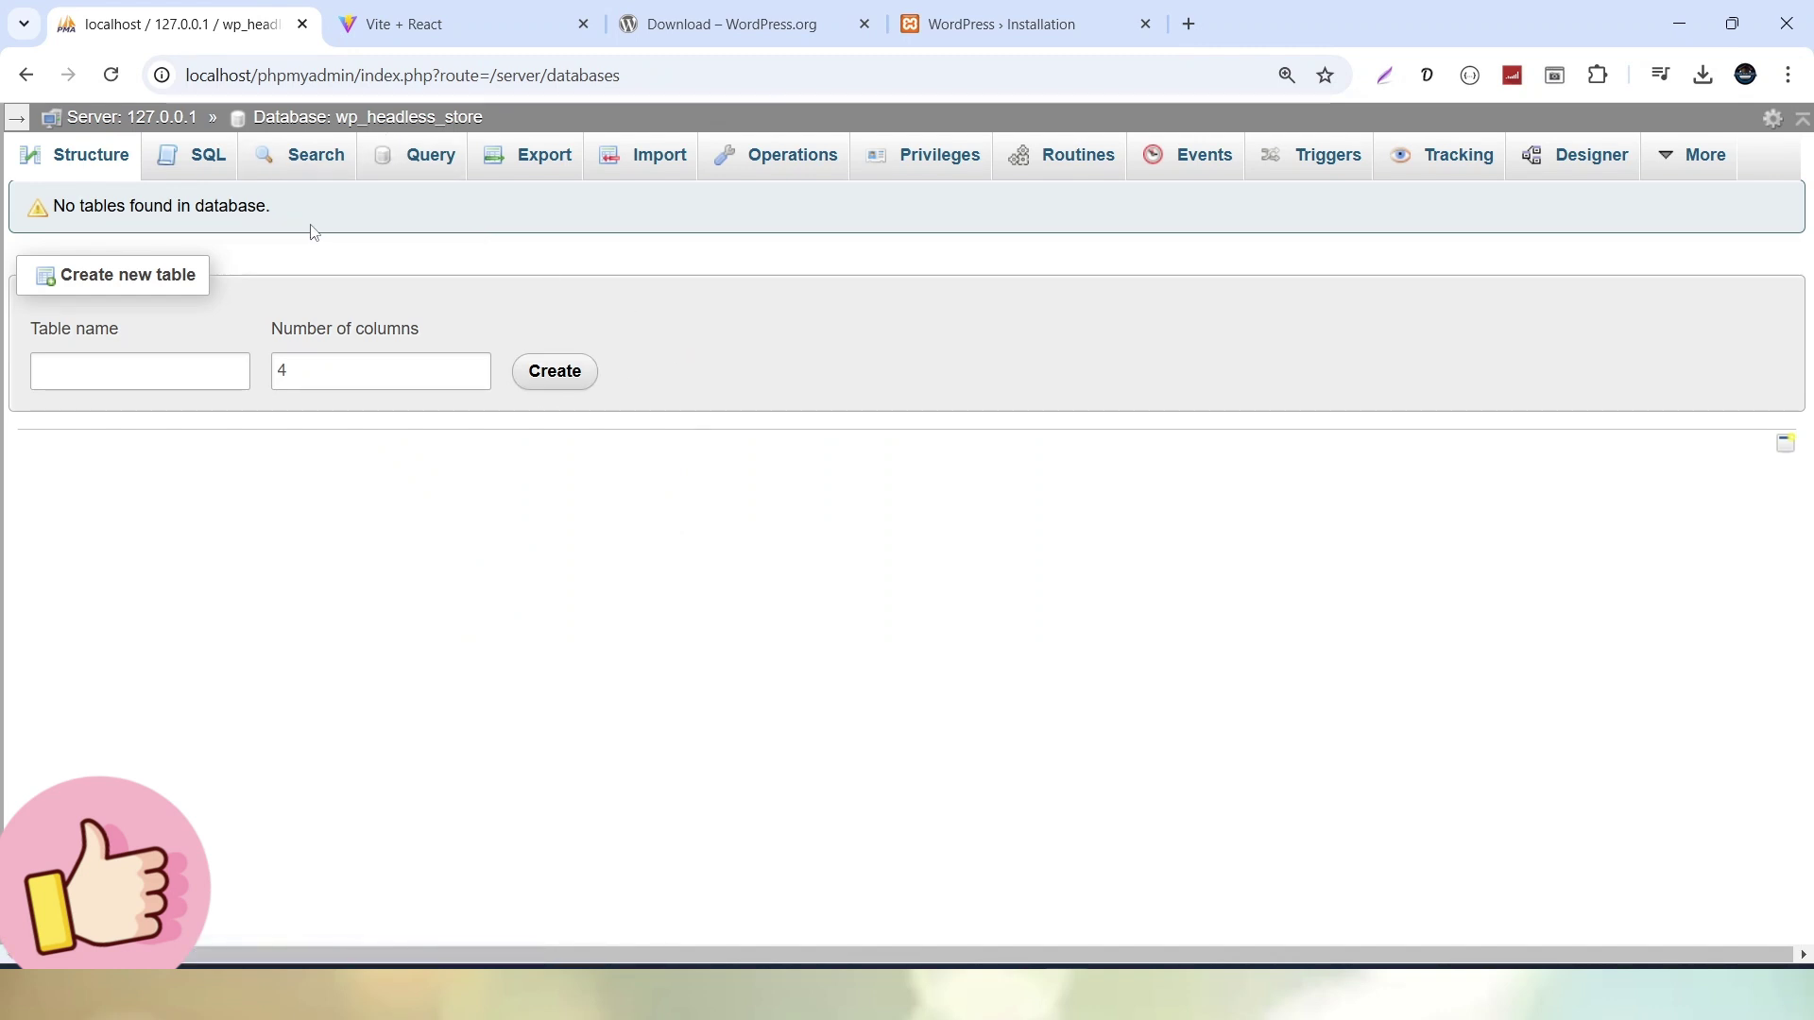
Refresh wp_headless_store's Structure view to confirm its 12 WordPress tables, then return to the installation Success page
left_click(956, 28)
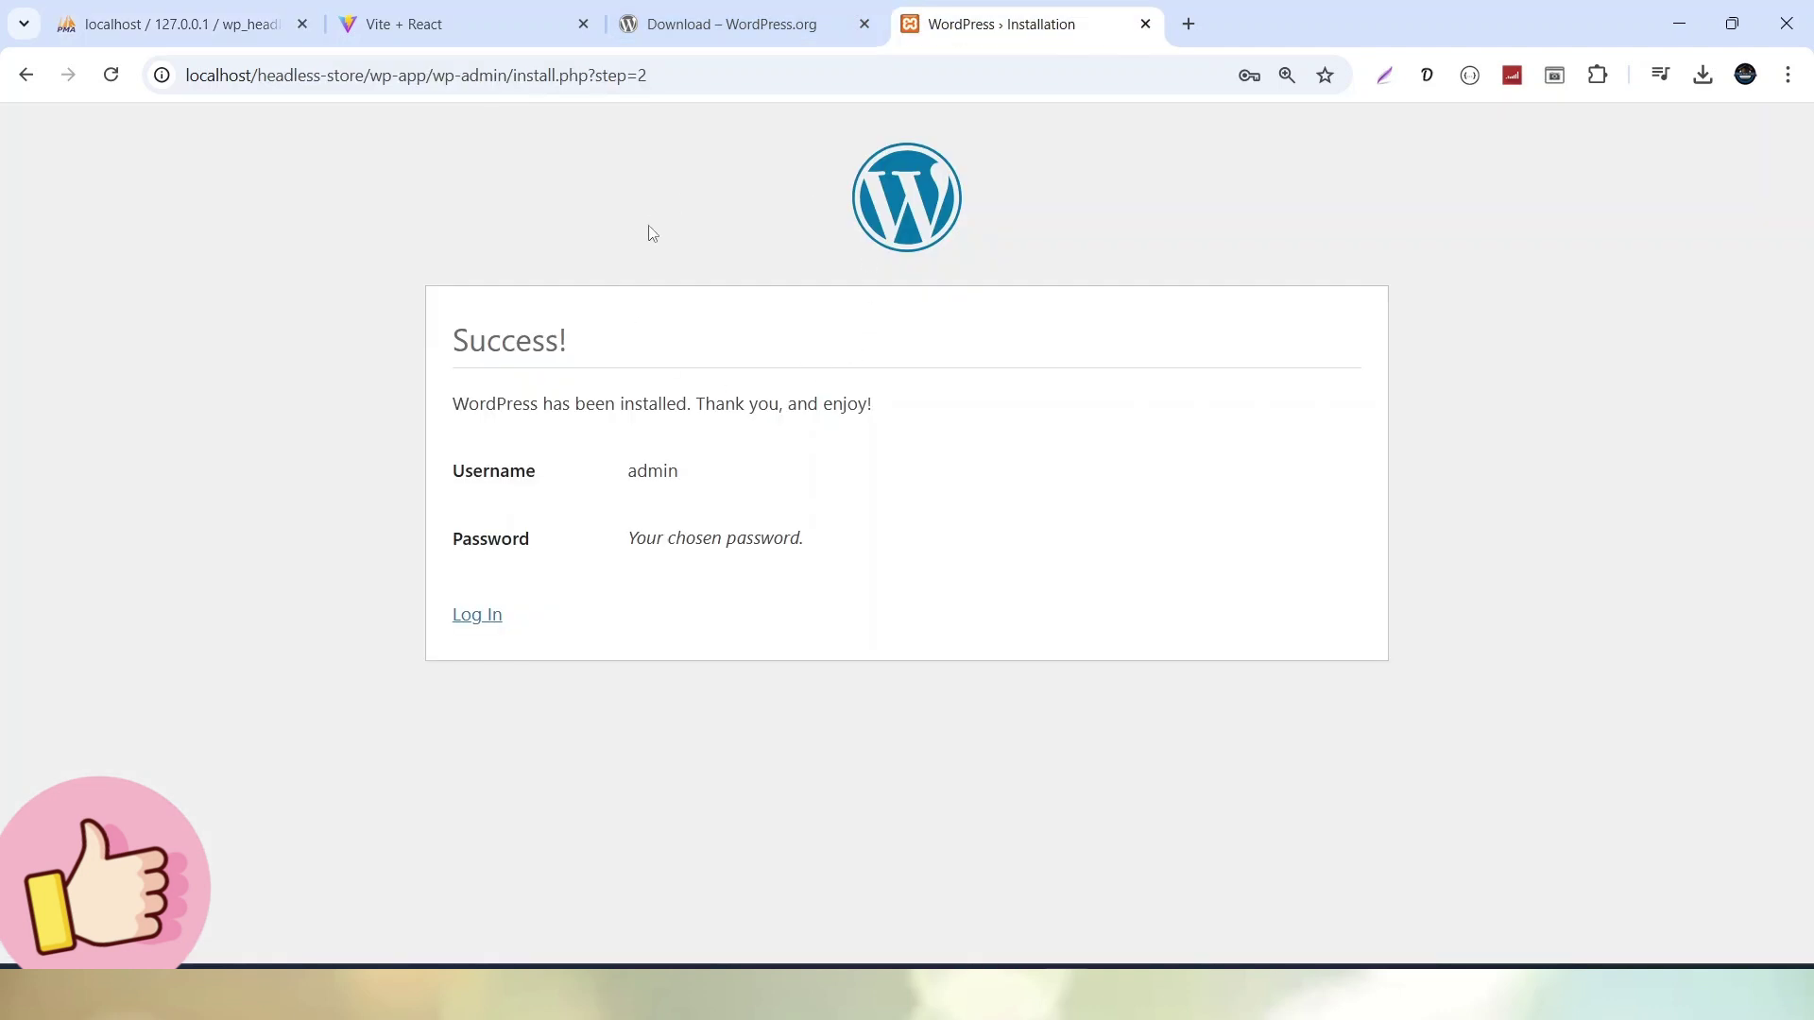
left_click(193, 25)
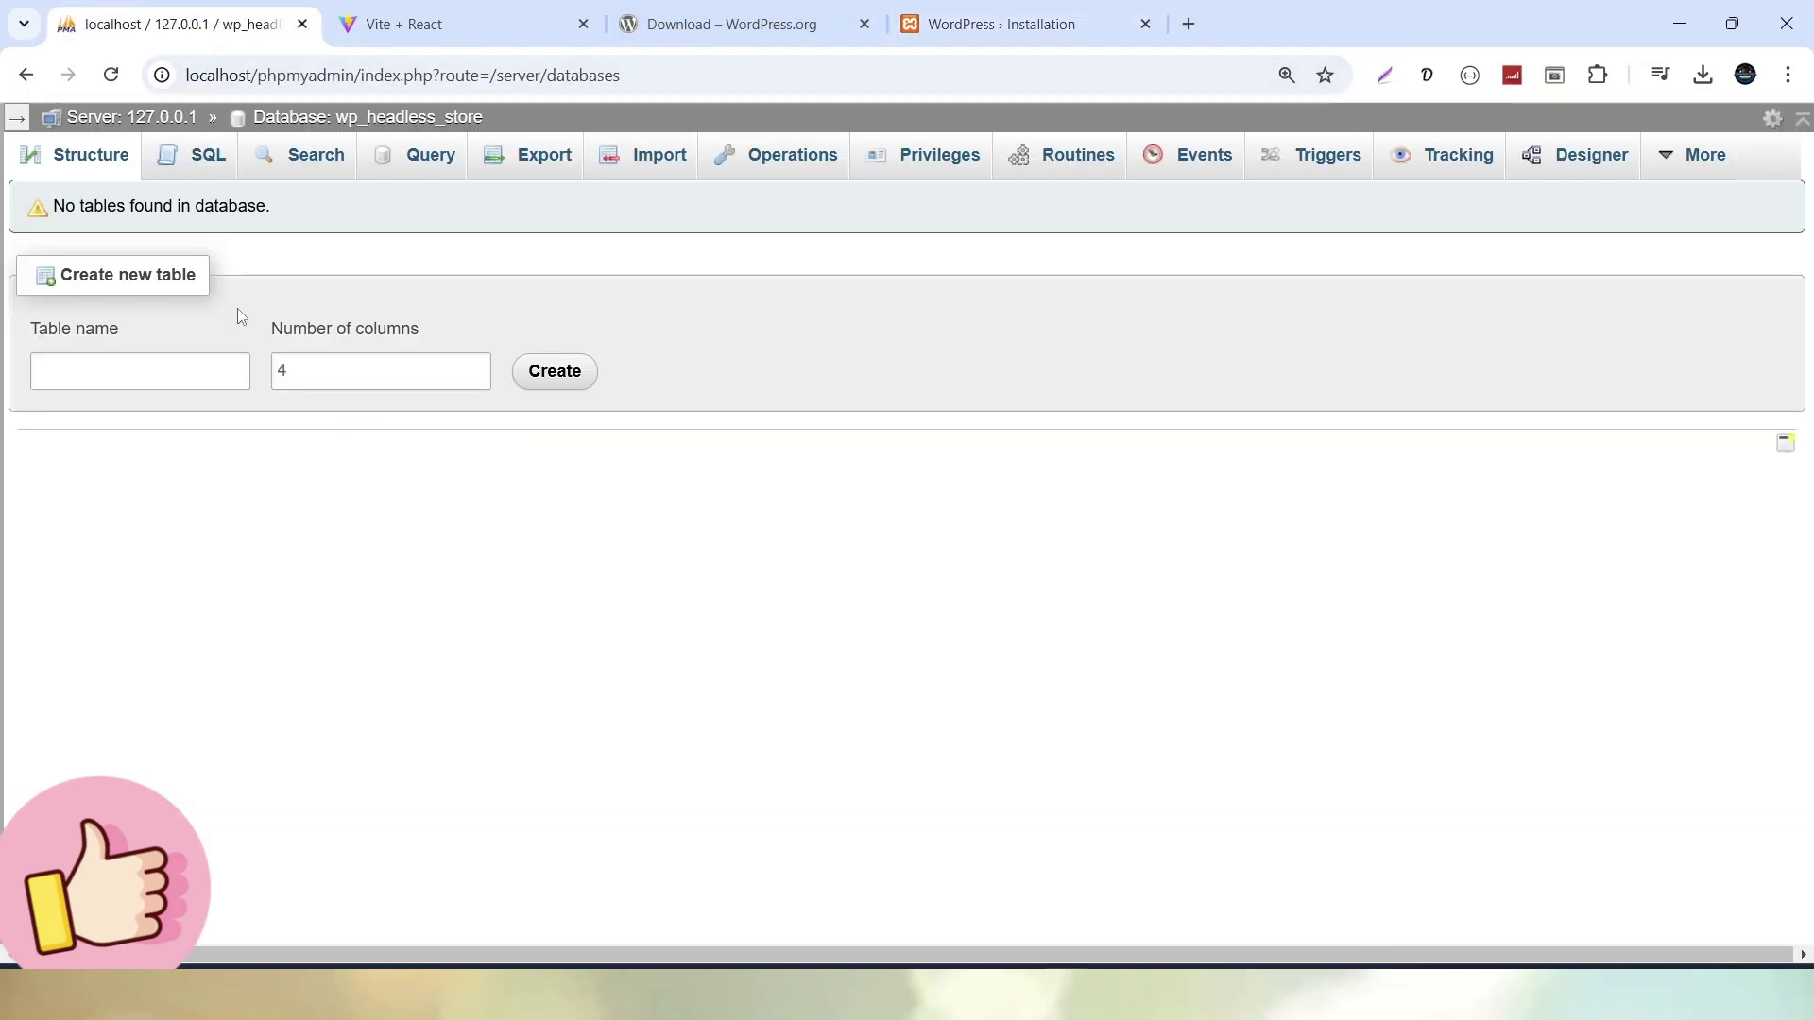
left_click(99, 166)
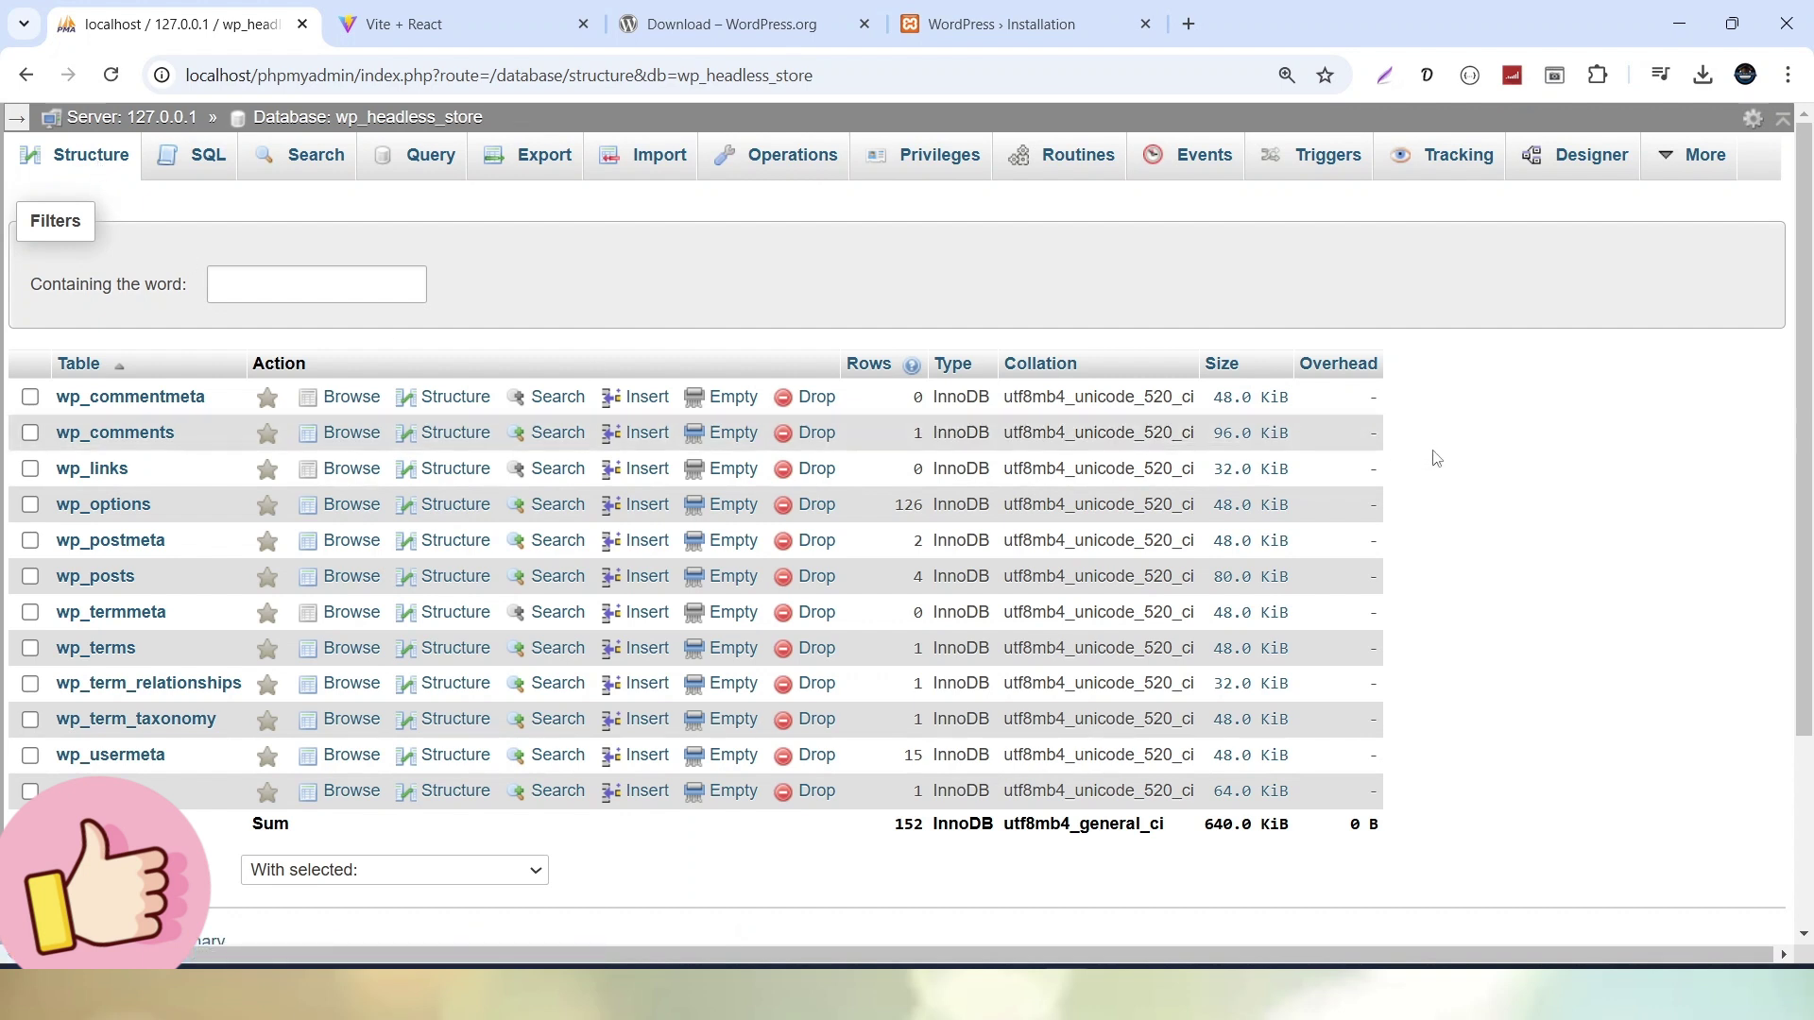
scroll(1436, 458, "down", 1)
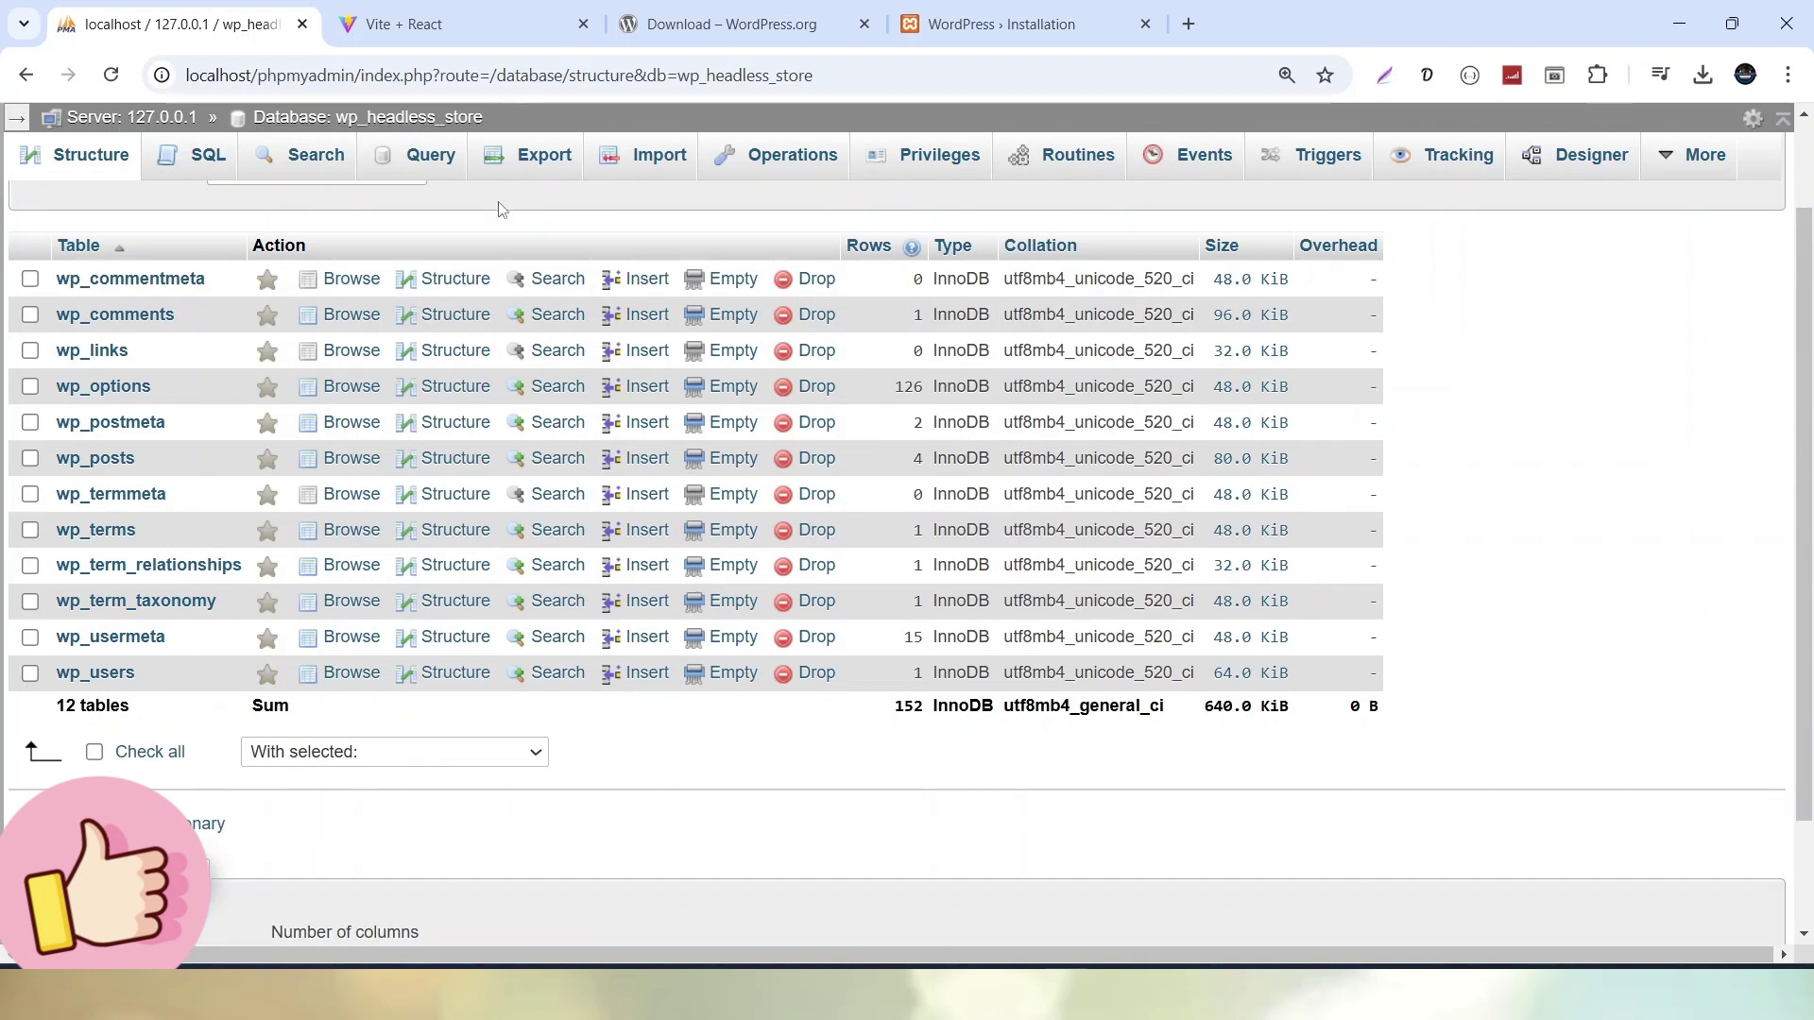
left_click(966, 38)
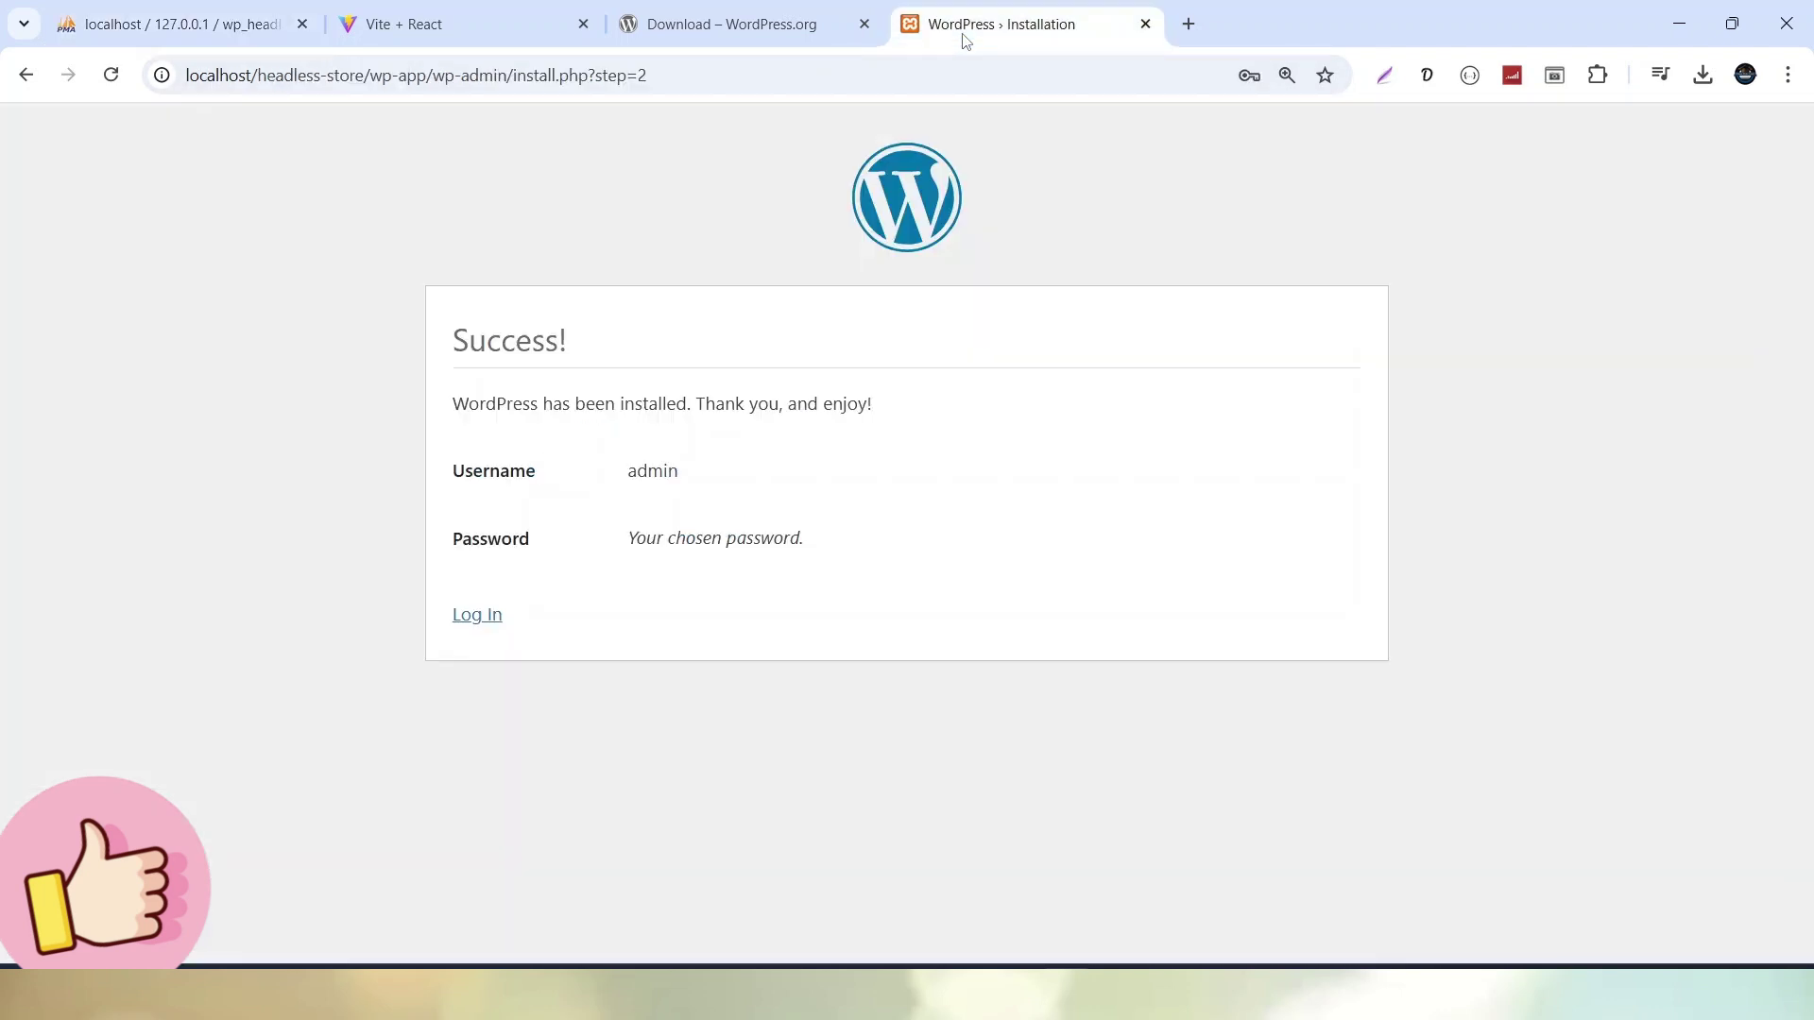
Log in to WP Headless Store App with the admin username and the account password
left_click(486, 616)
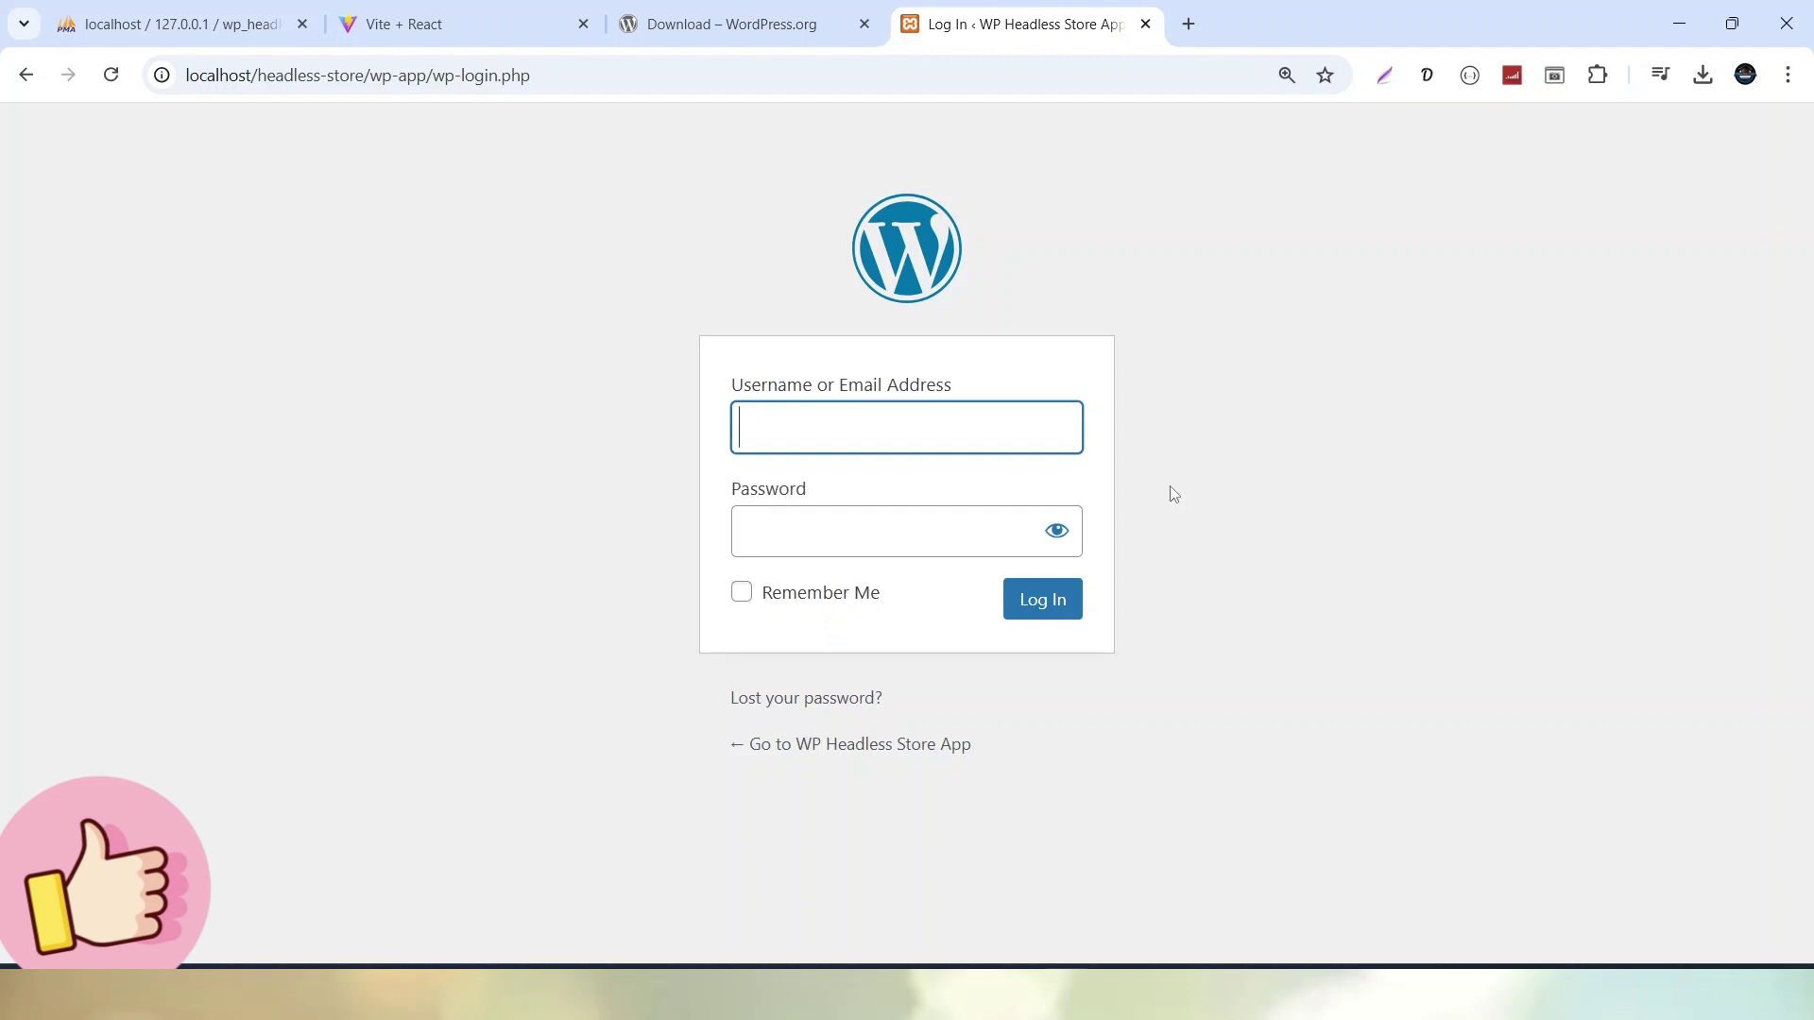
type("admin")
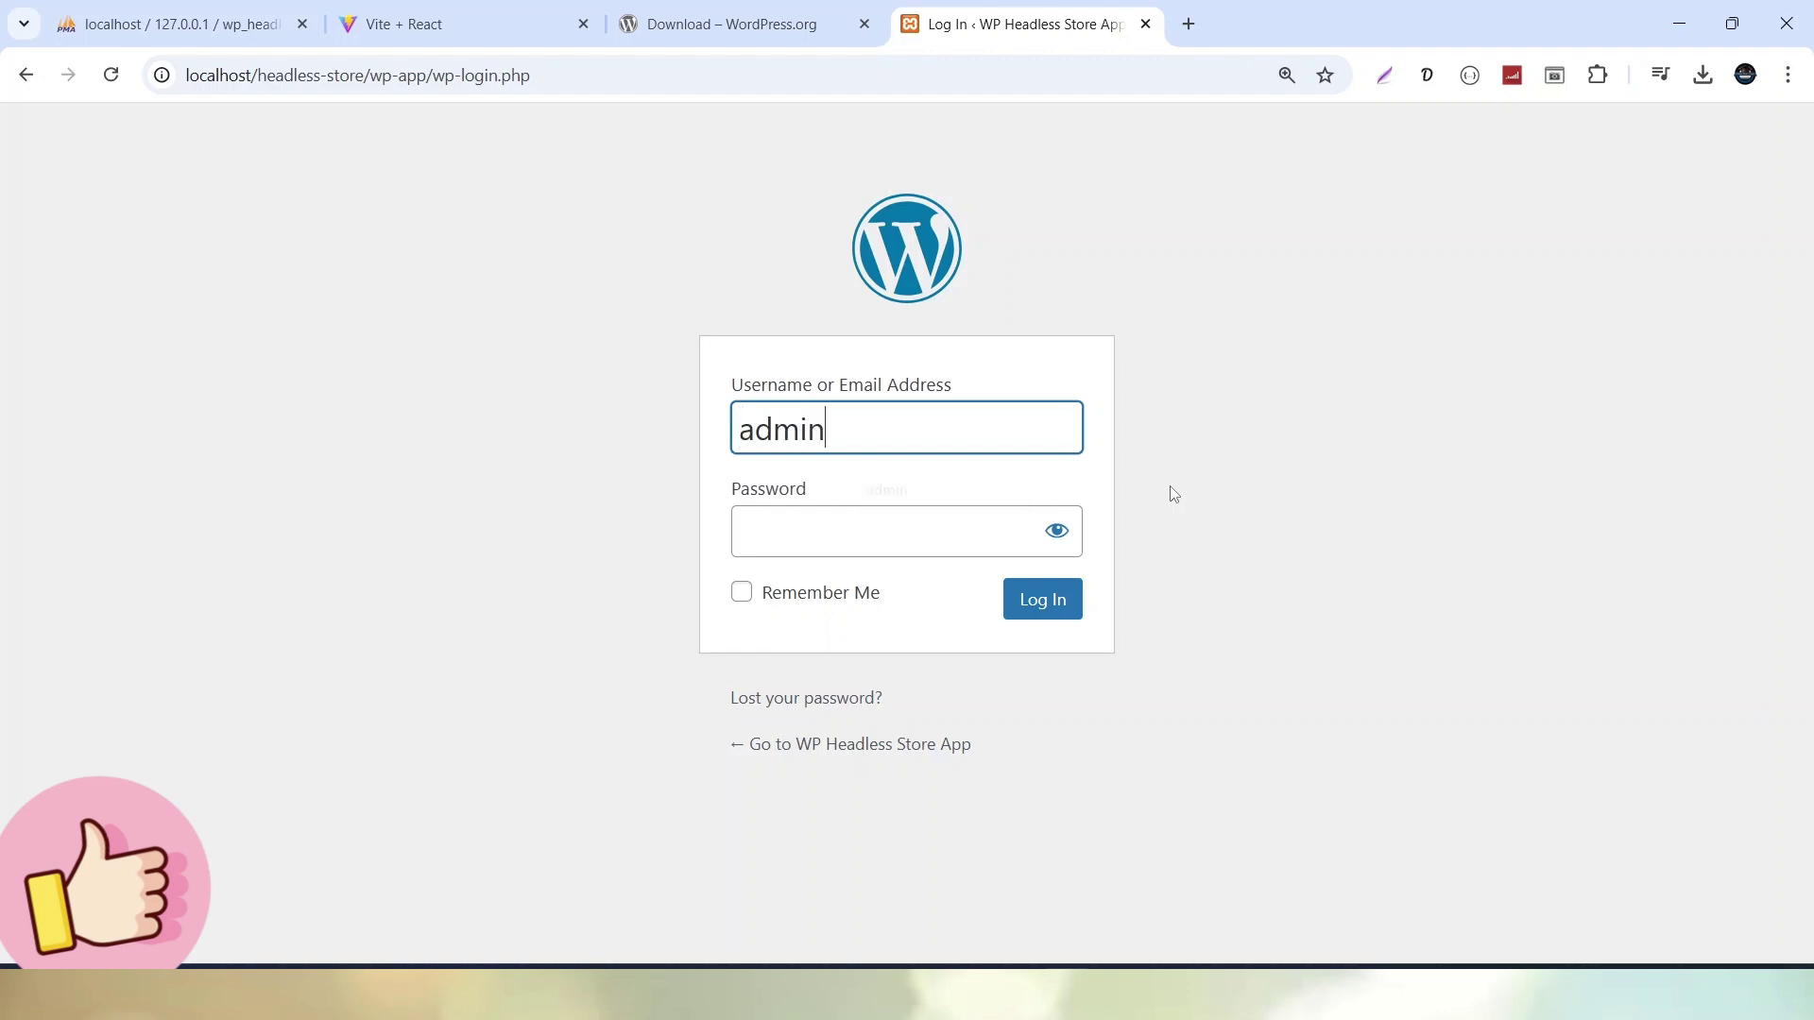
key("Tab")
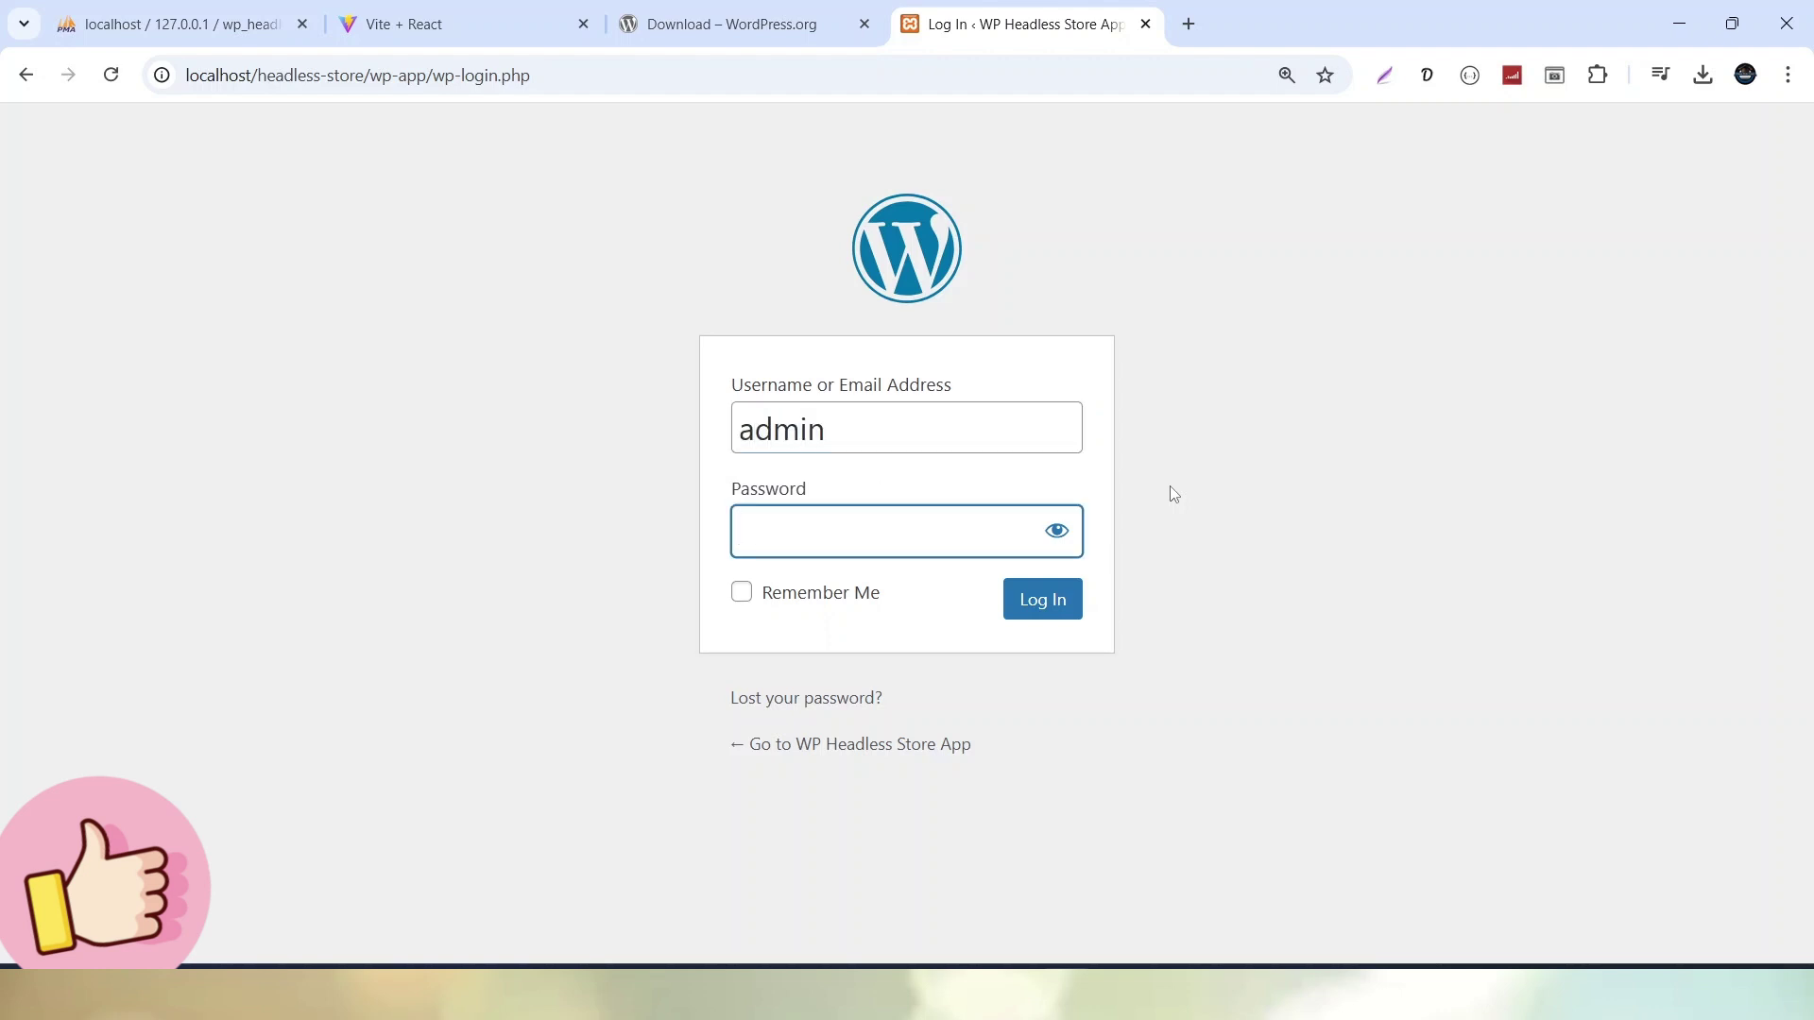
type("admin")
left_click(1051, 602)
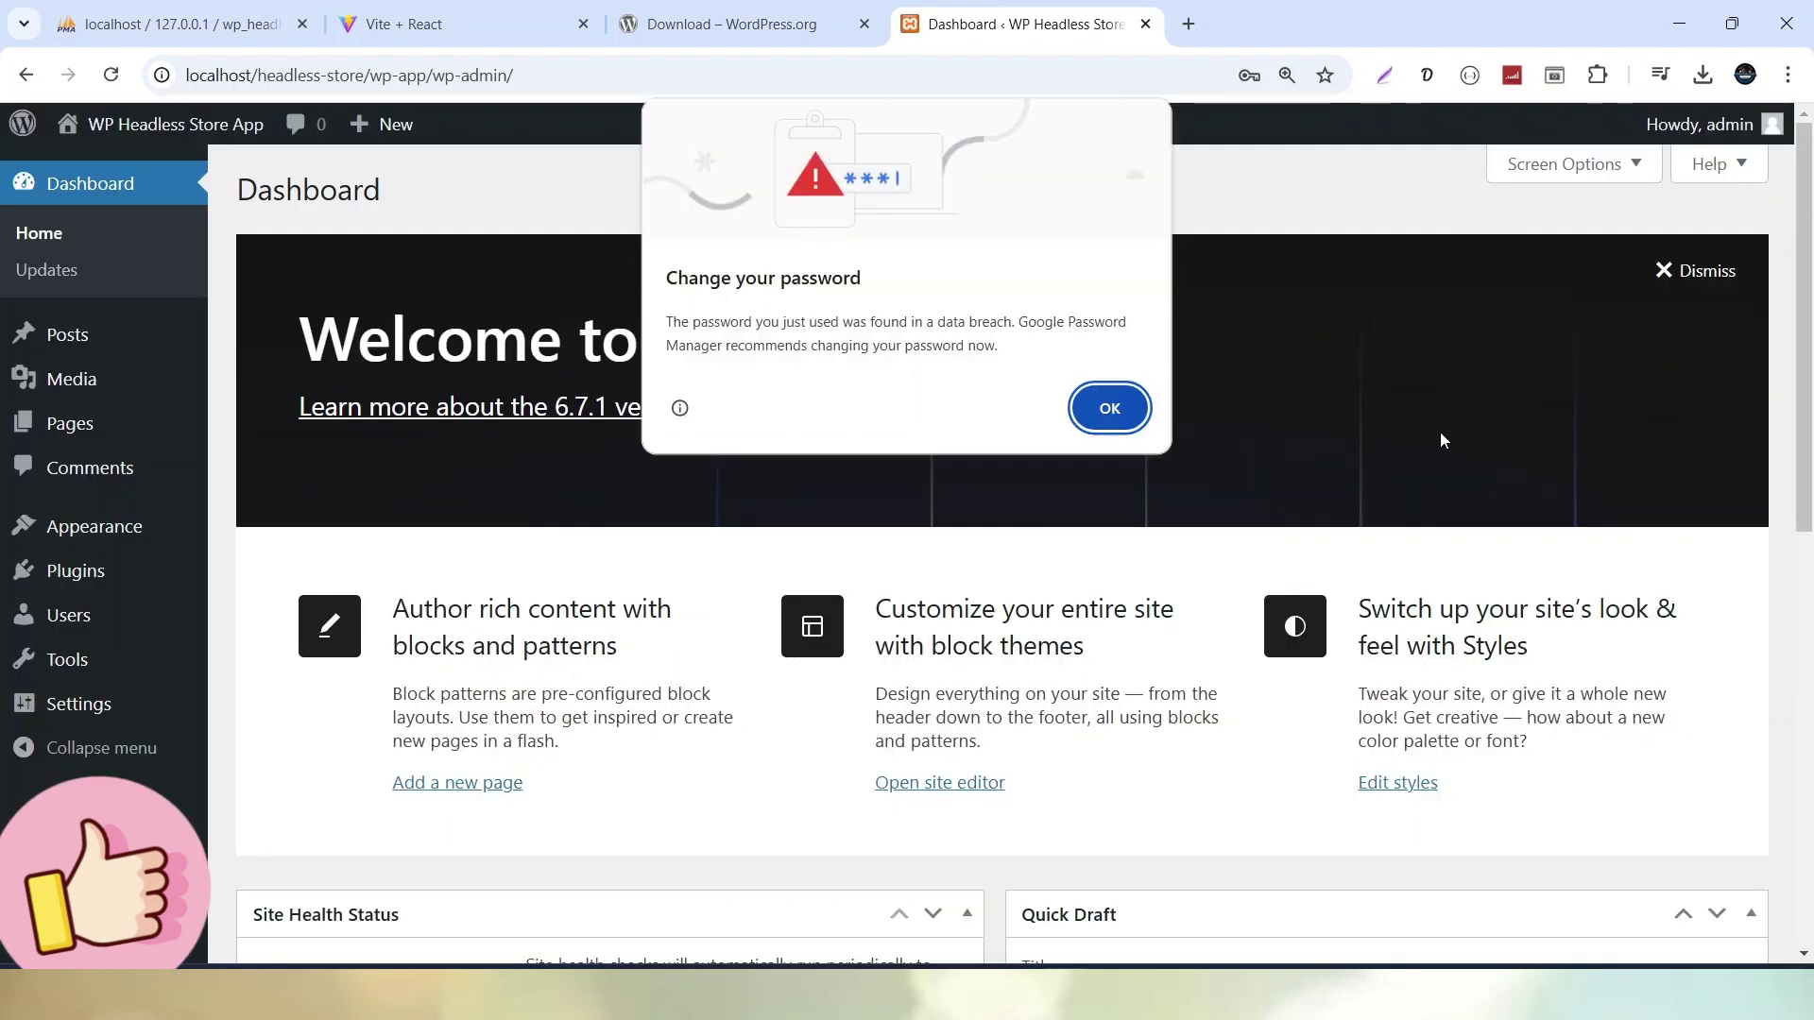
Dismiss the password warning and open the WP Headless Store App site via Visit Site in a new tab
left_click(1099, 416)
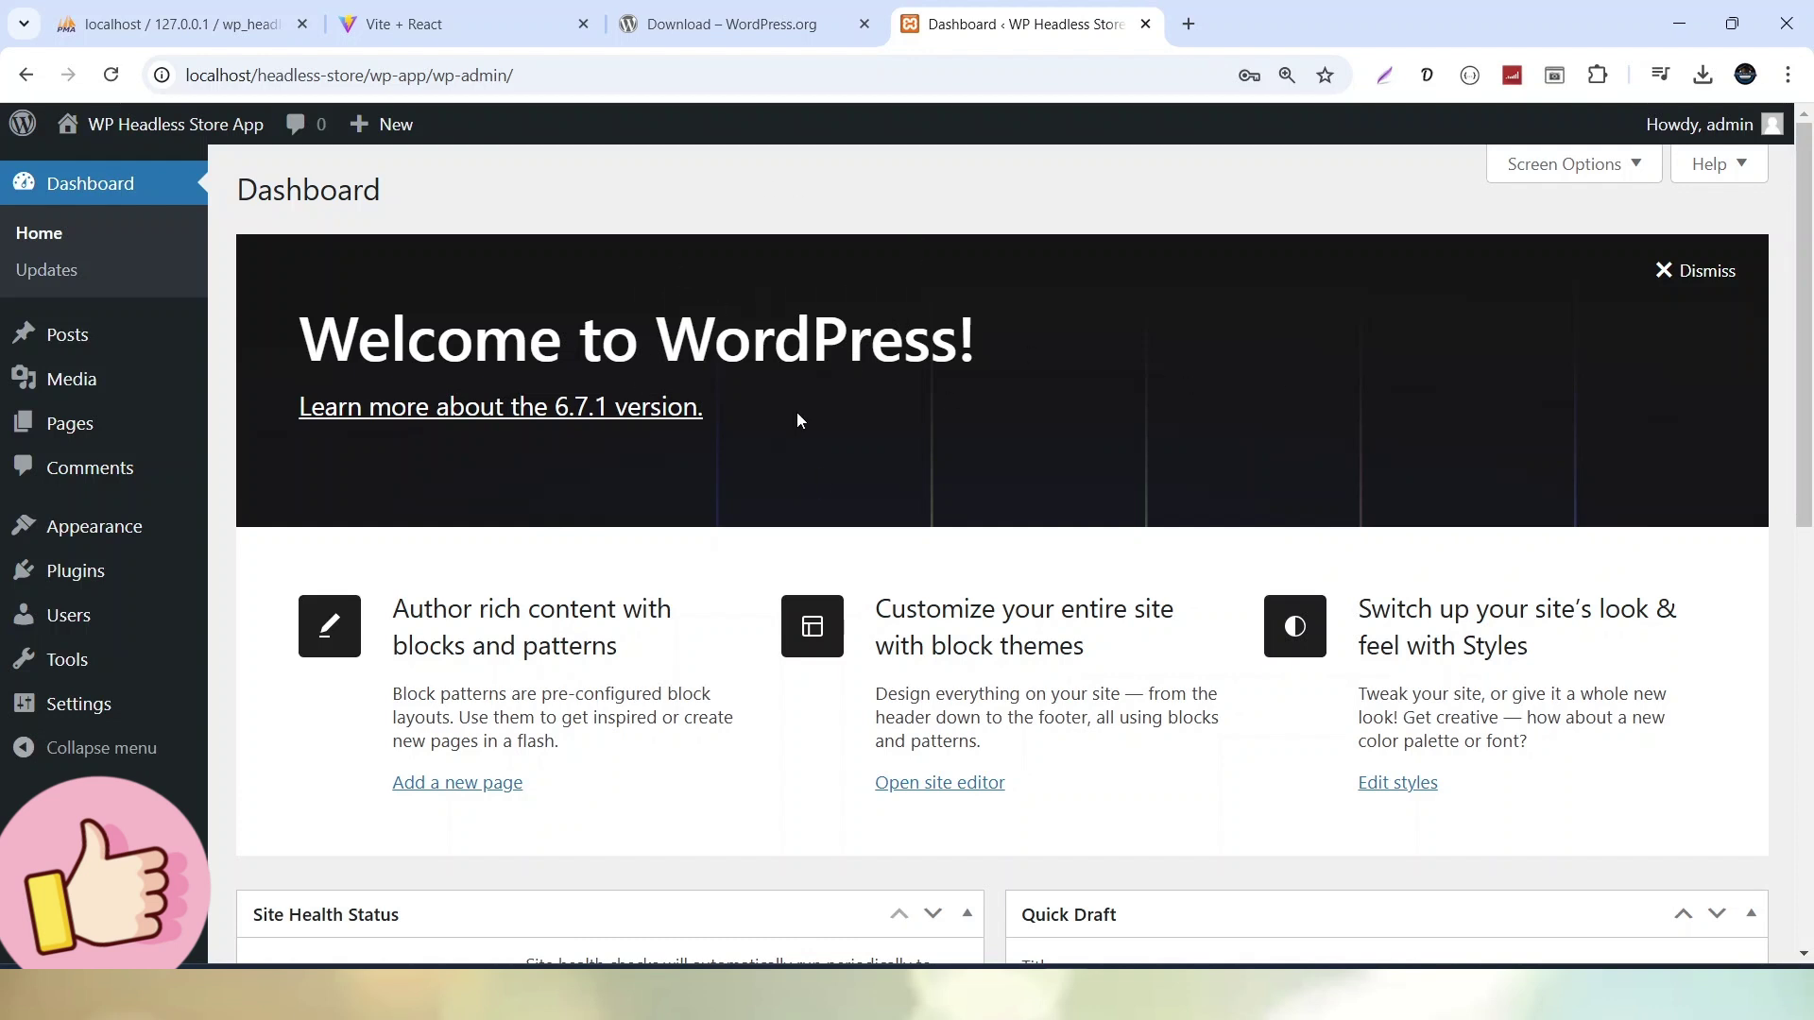
mouse_move(142, 127)
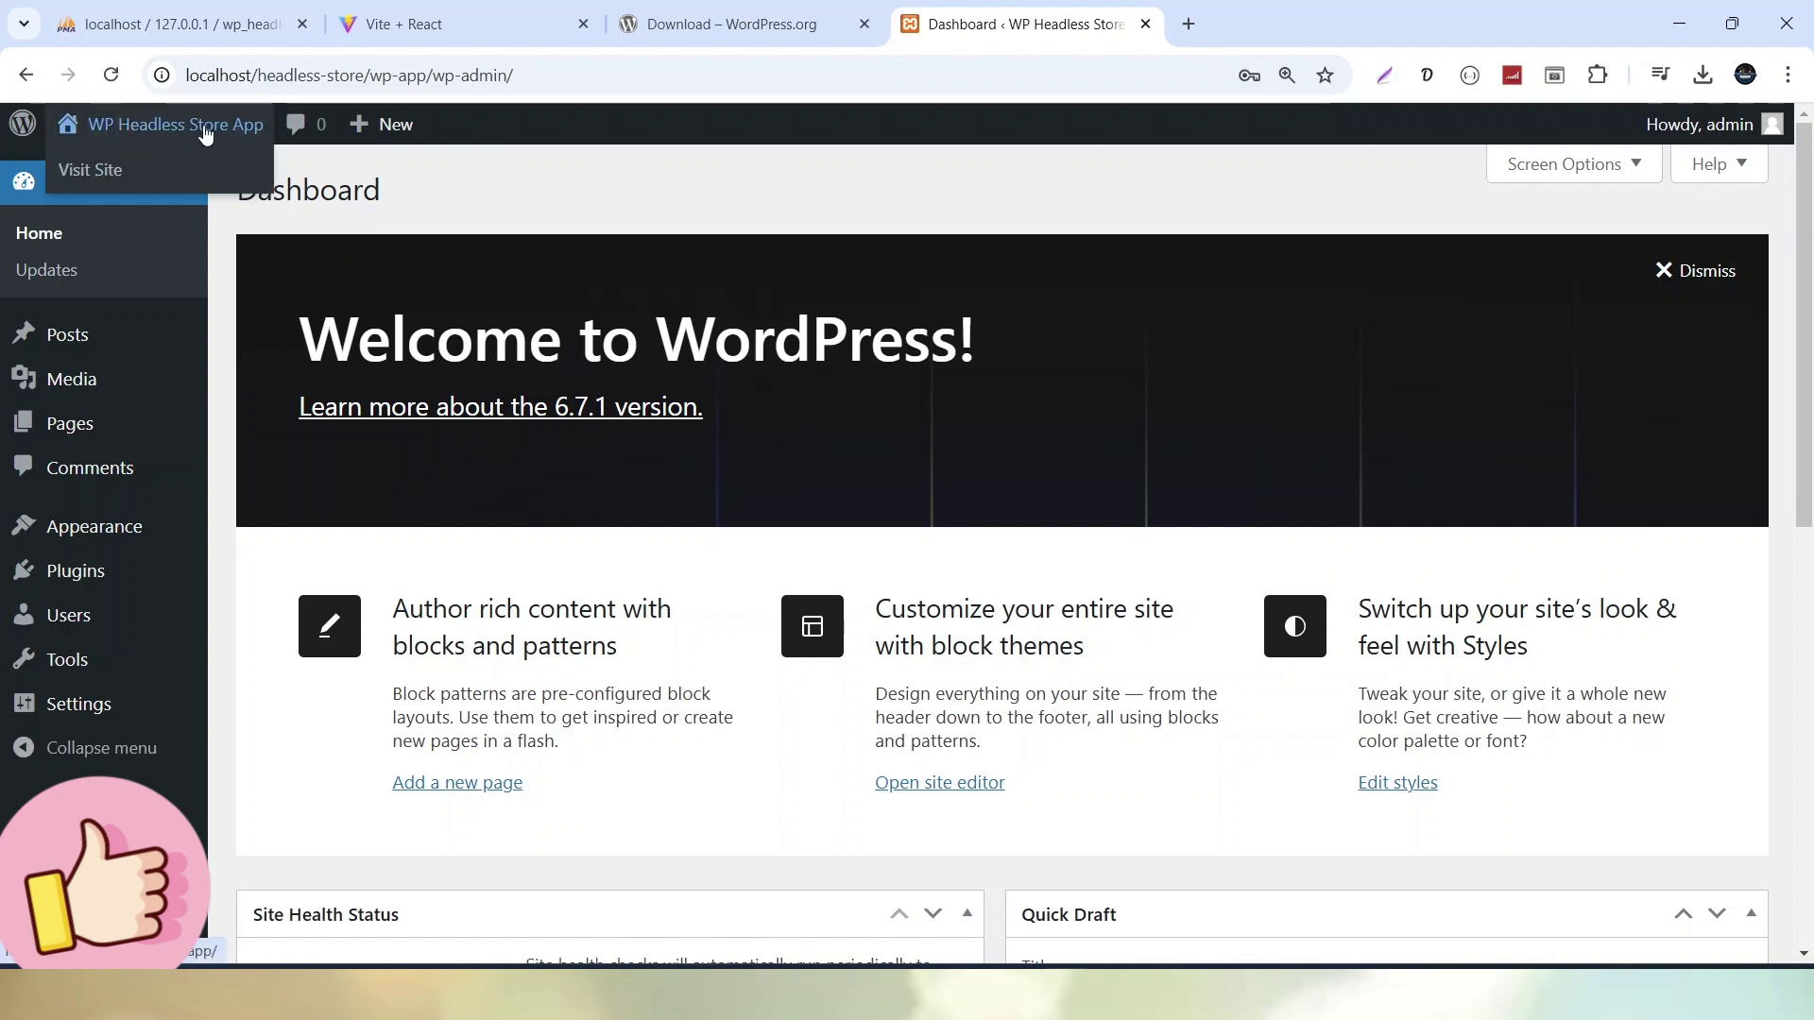
middle_click(91, 170)
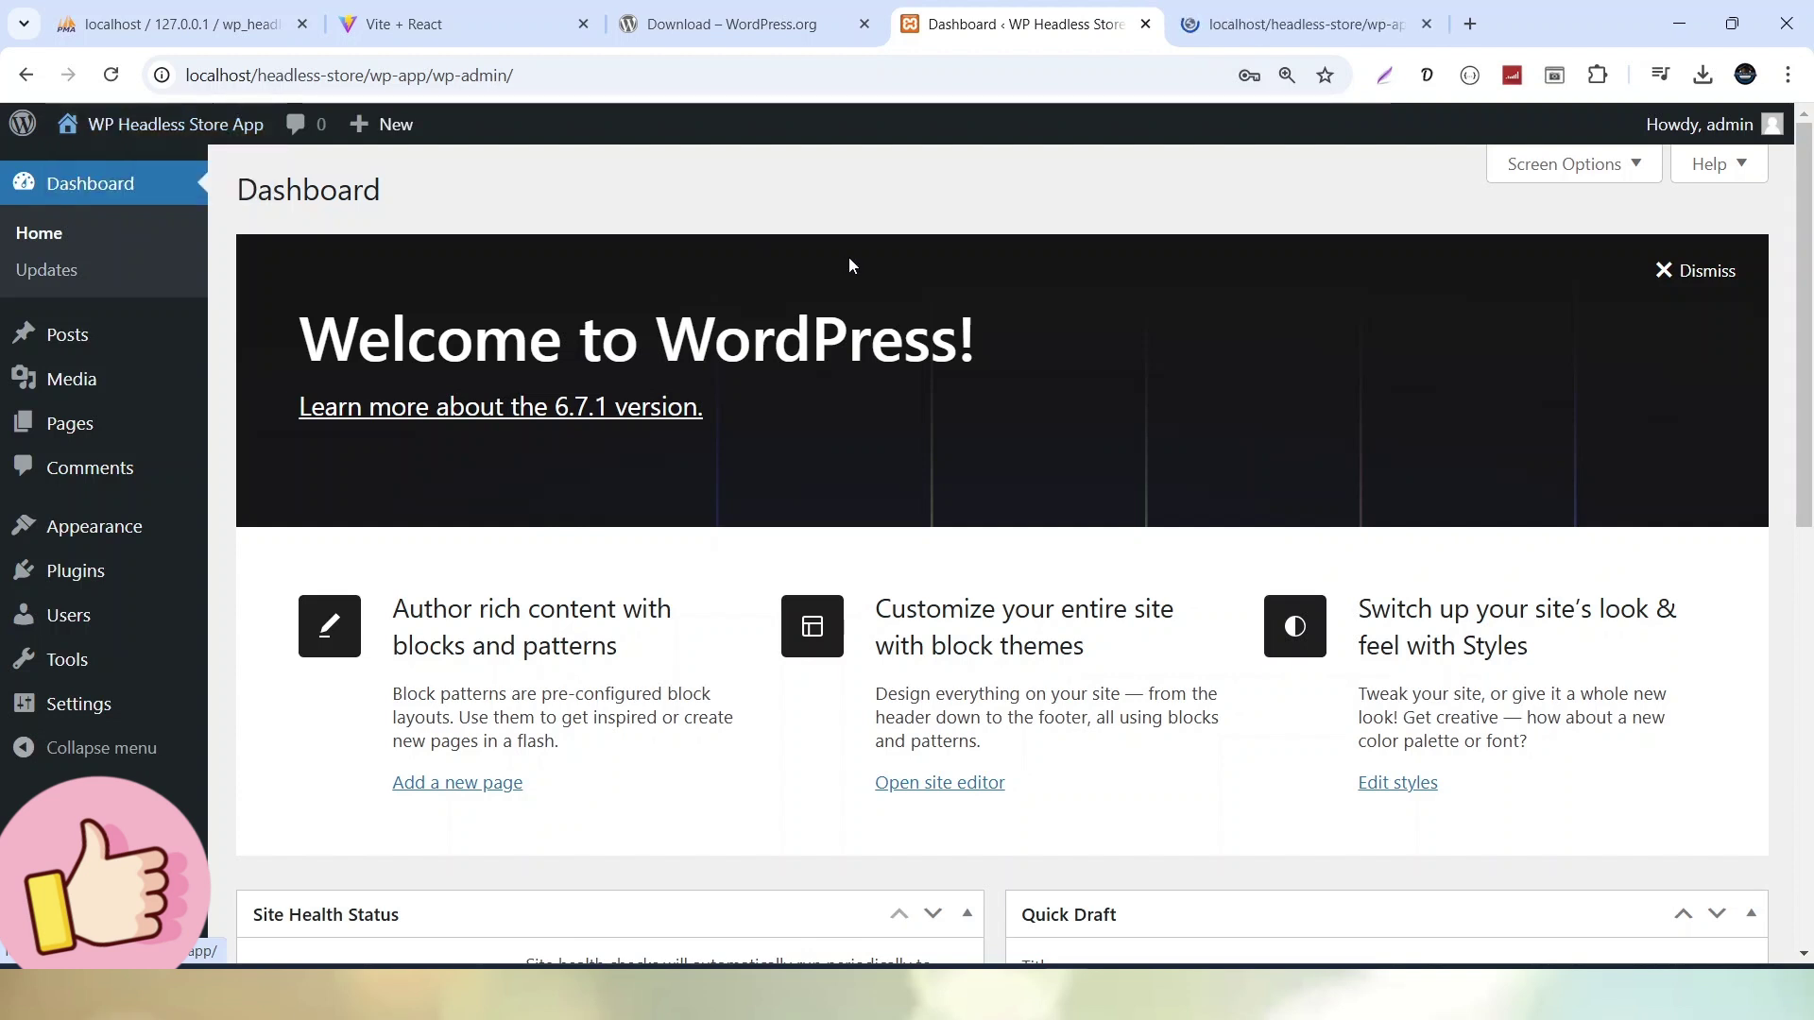
Skim the public site's Blog page, then go back to the admin Dashboard tab
left_click(1215, 23)
scroll(912, 420, "down", 5)
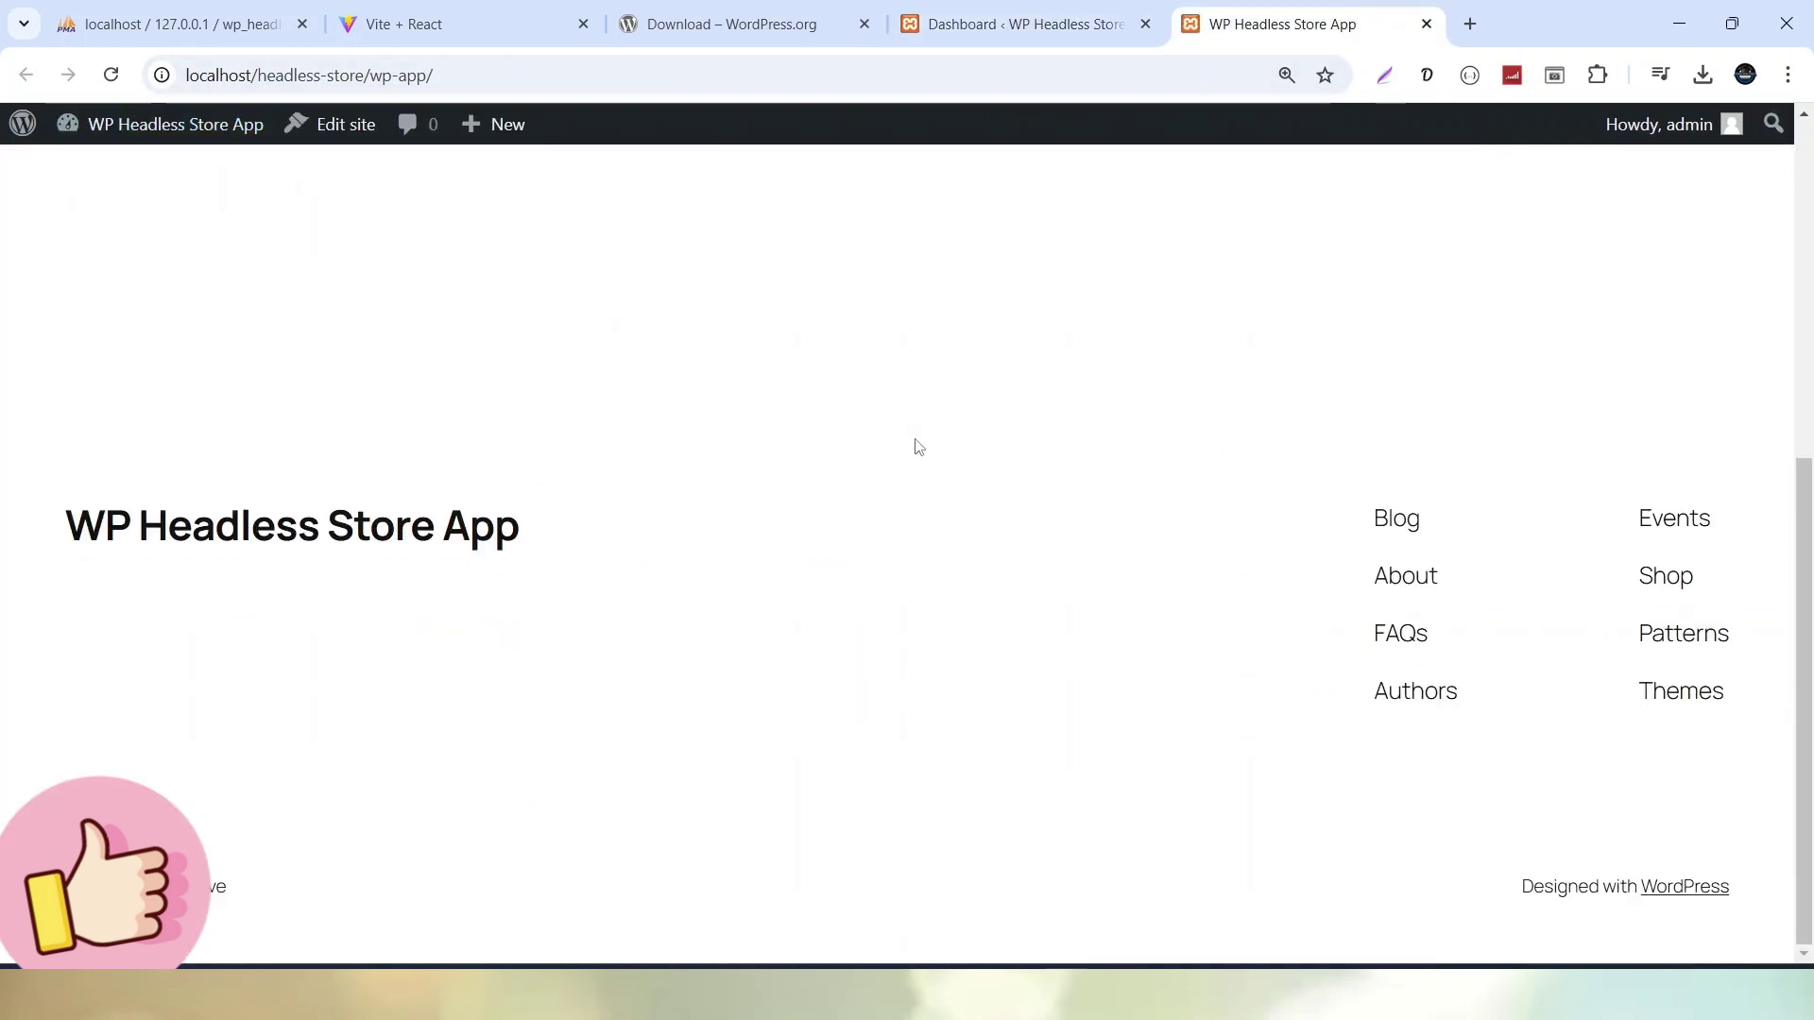
scroll(921, 449, "up", 5)
left_click(1003, 34)
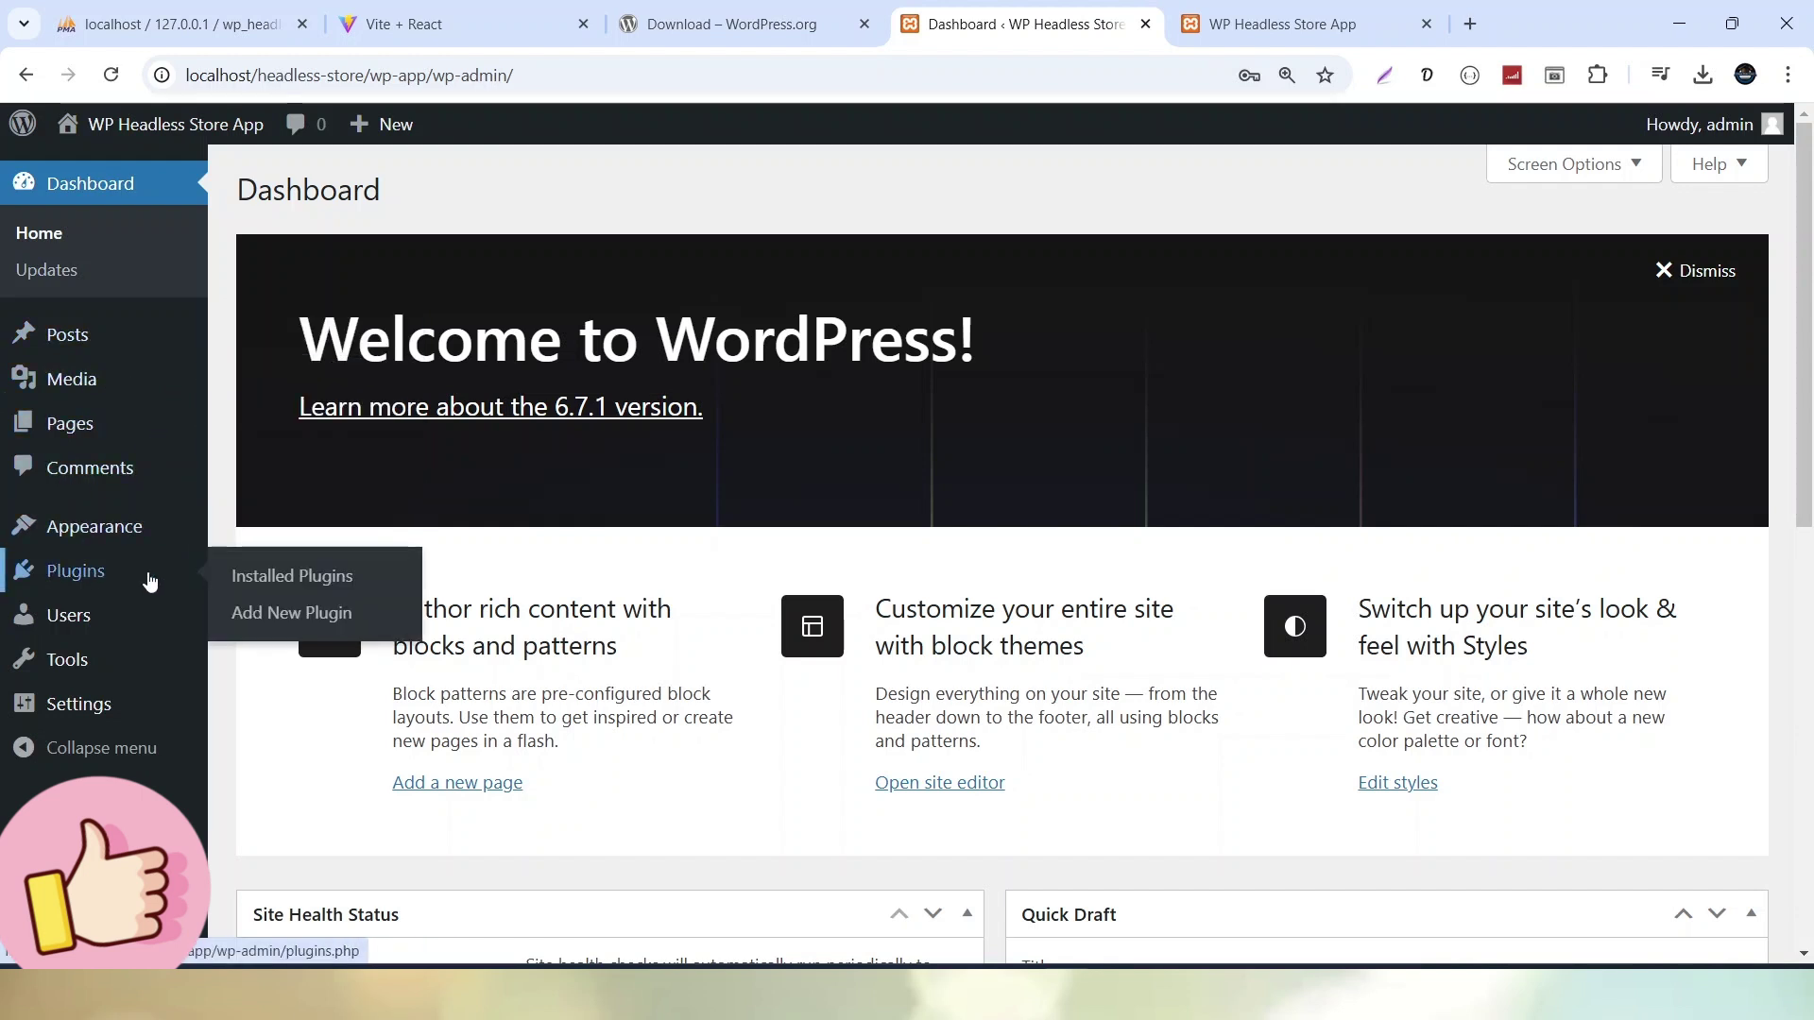
Look through Settings > General, then go to the Posts list with its single Hello world! post
mouse_move(75, 707)
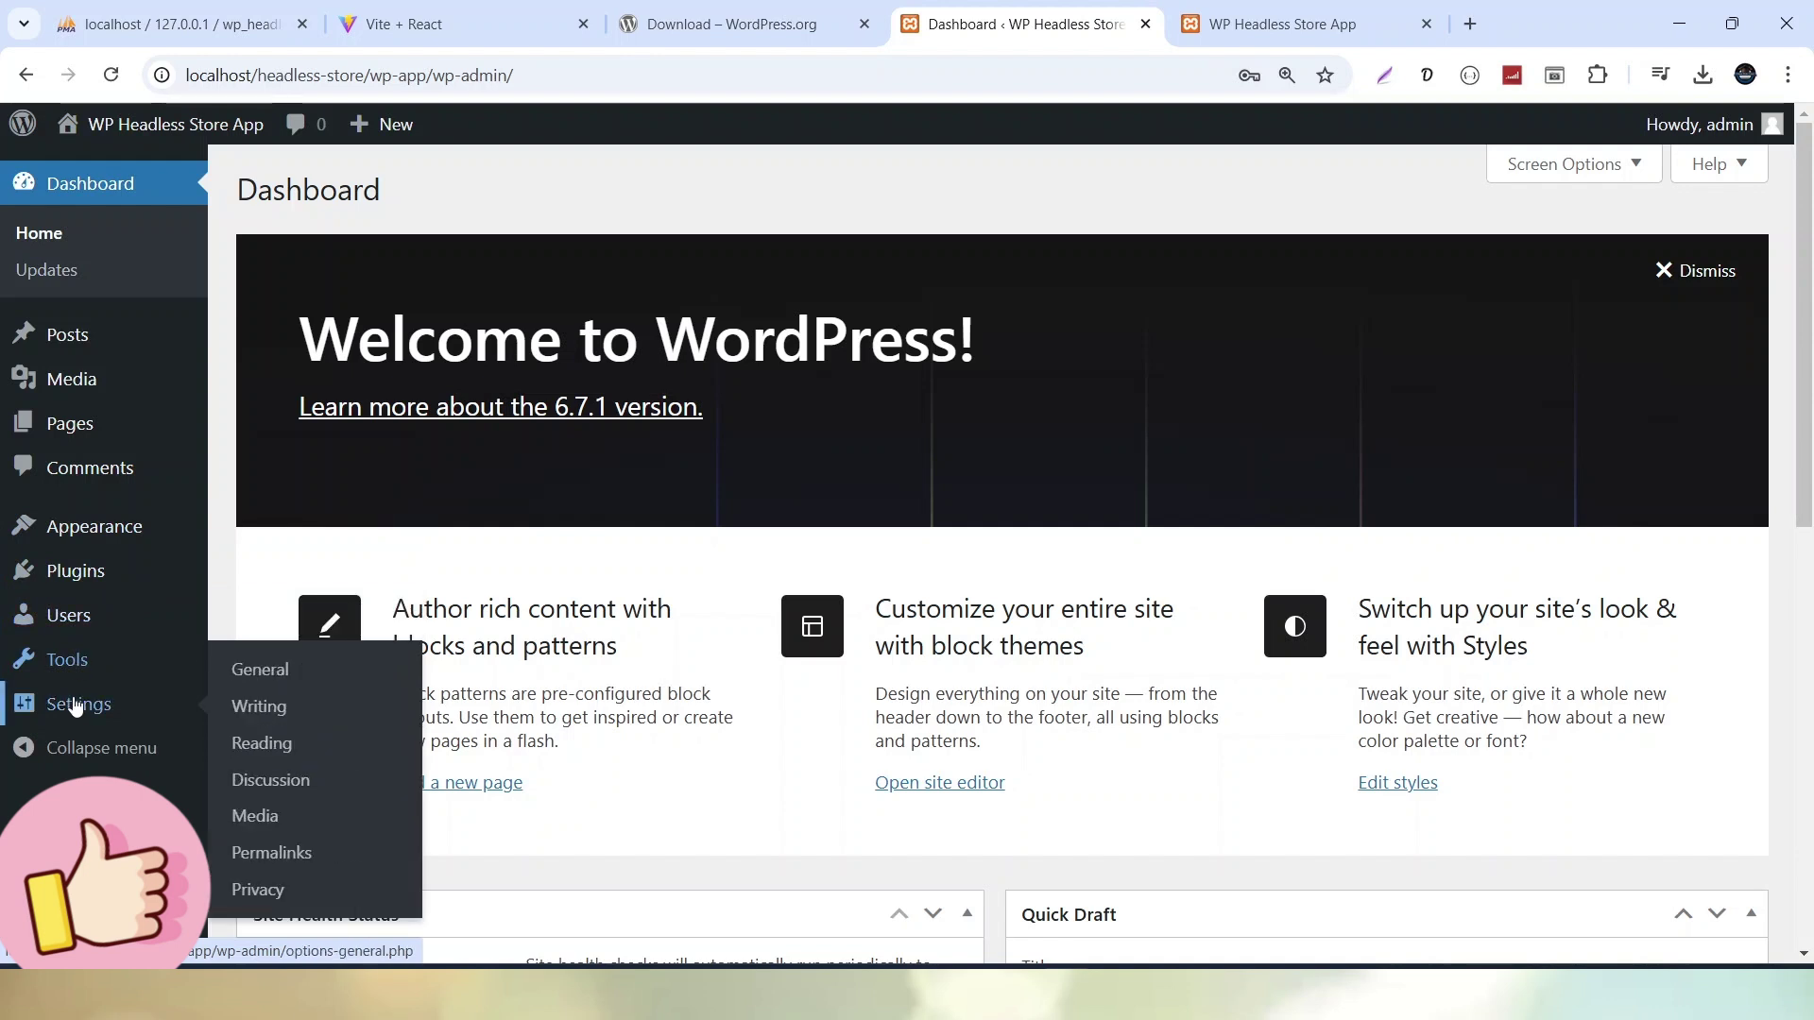
left_click(108, 714)
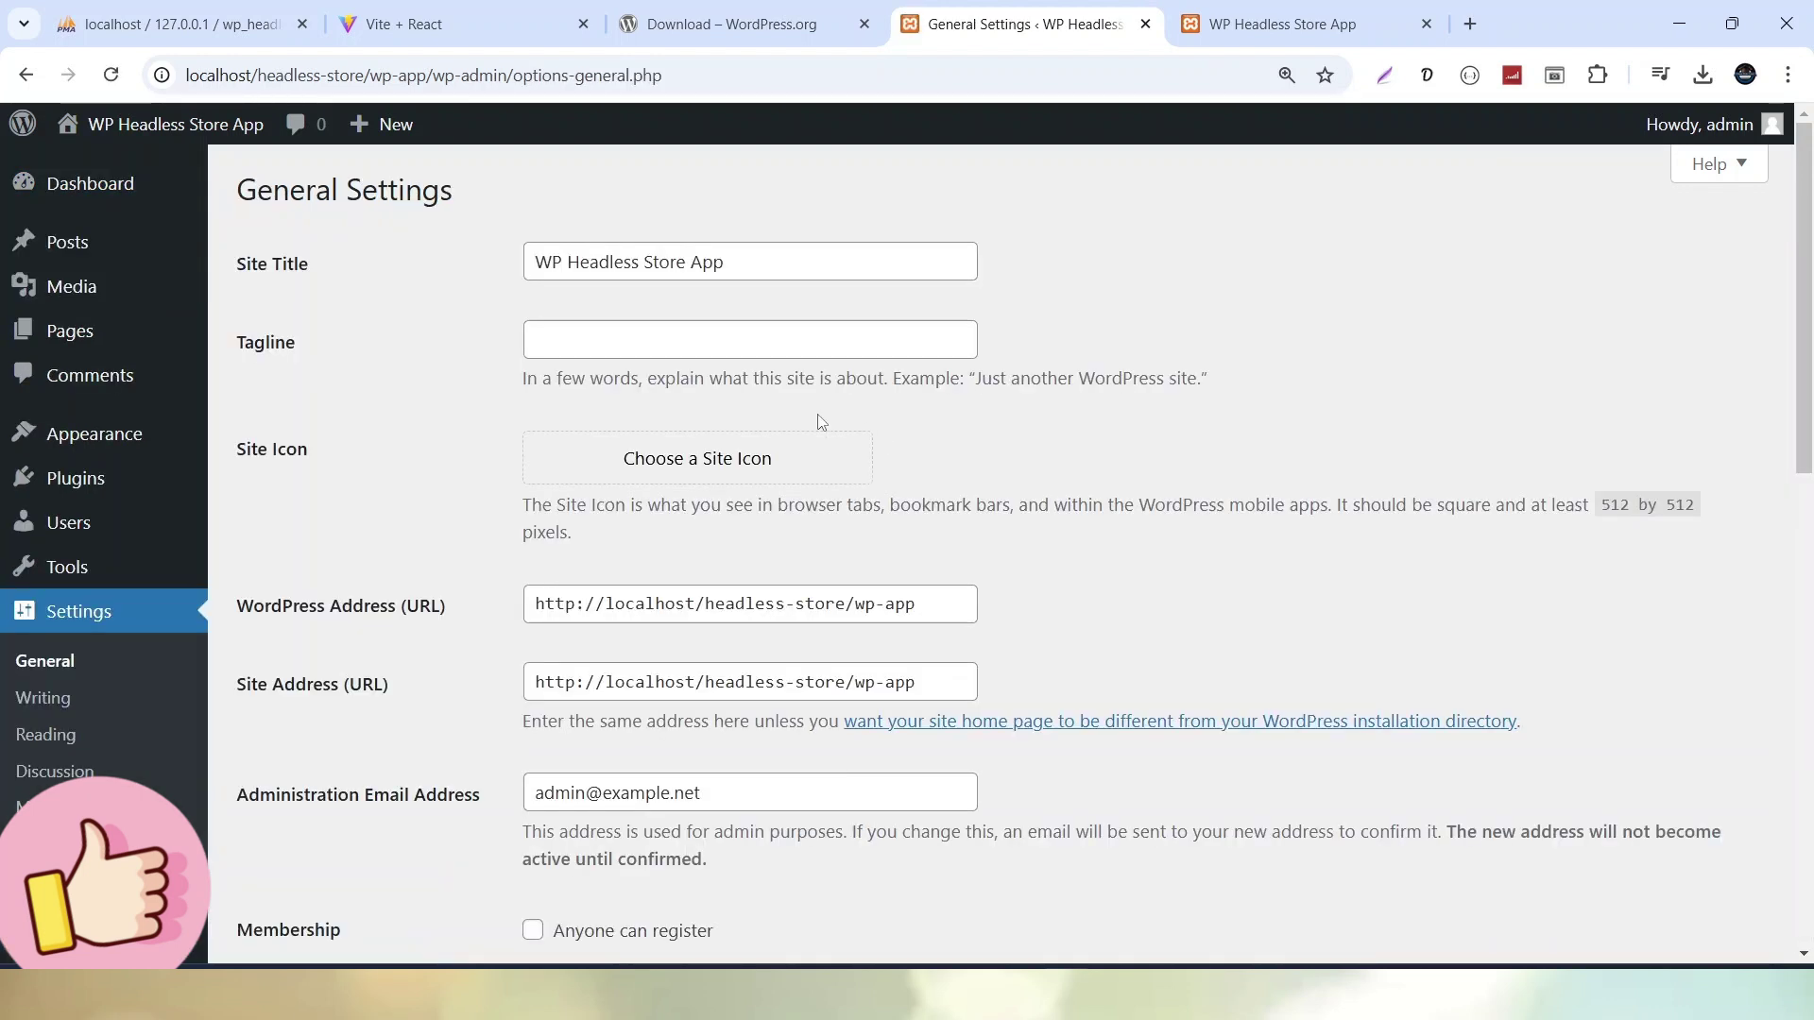
scroll(756, 454, "down", 3)
scroll(703, 483, "down", 4)
scroll(698, 515, "up", 8)
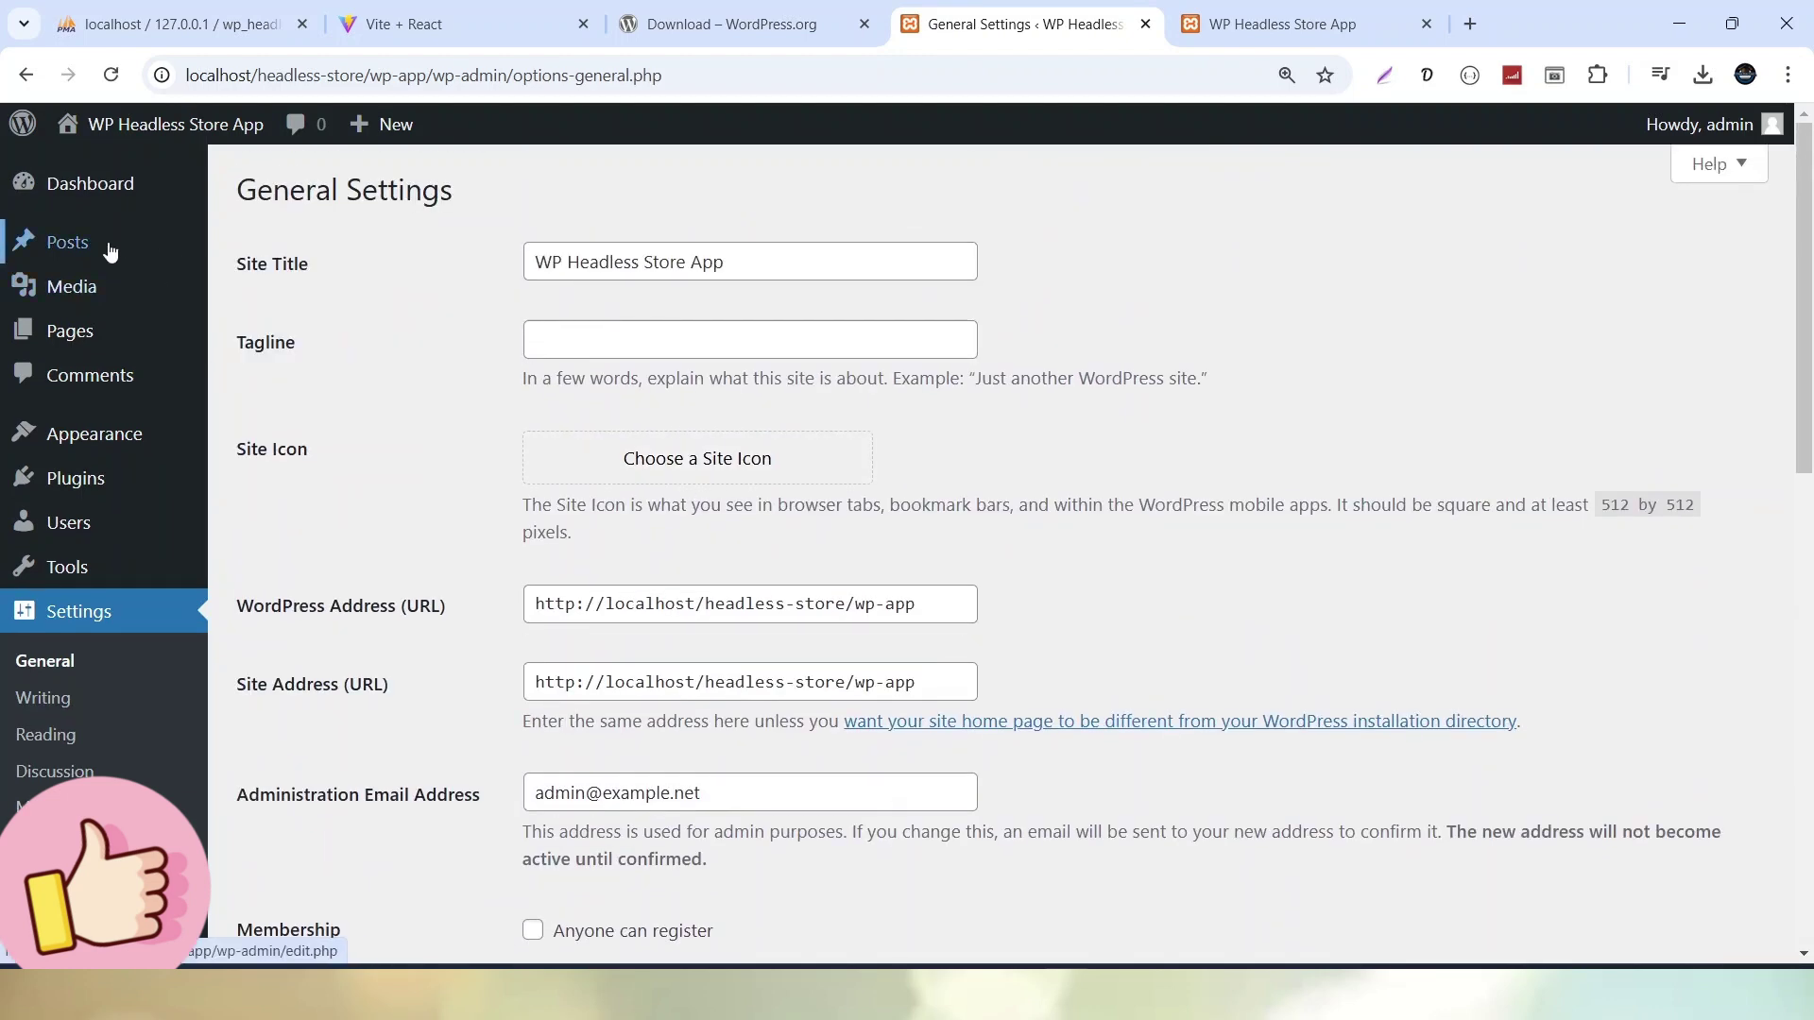
left_click(300, 247)
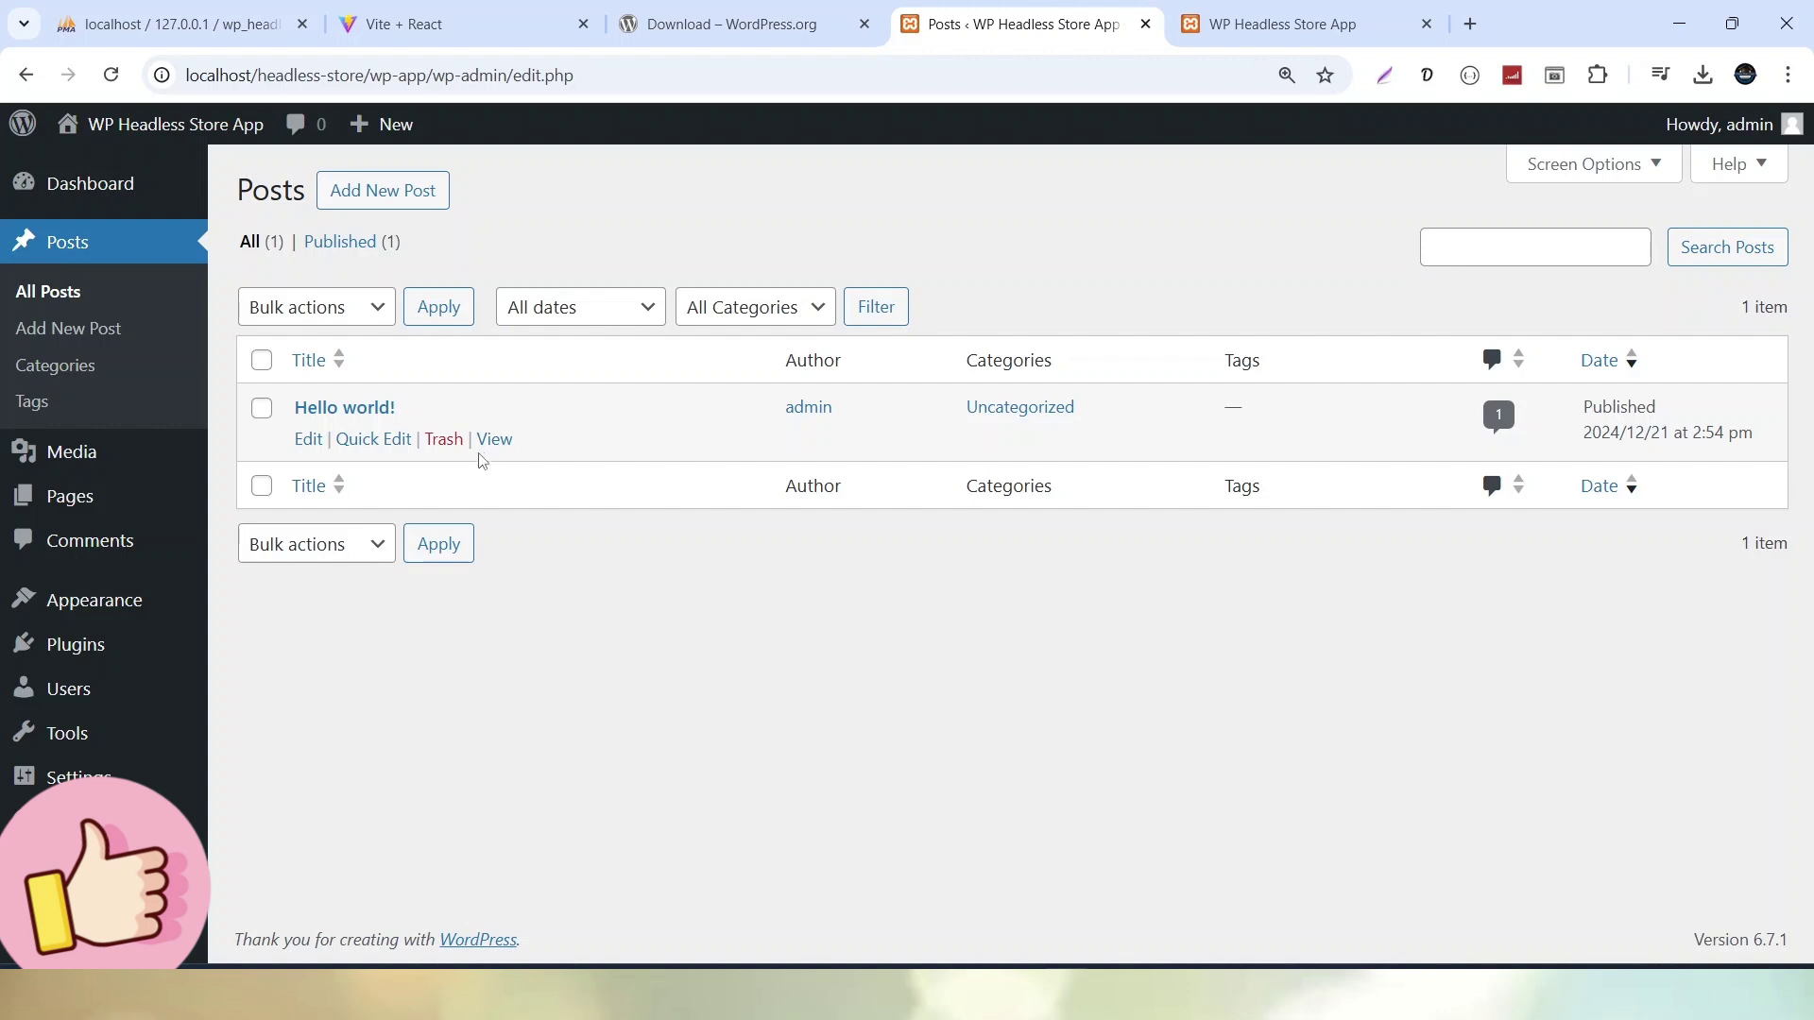
Go from Plugins to Add New Plugin and browse featured plugins like Classic Editor and Akismet
left_click(102, 645)
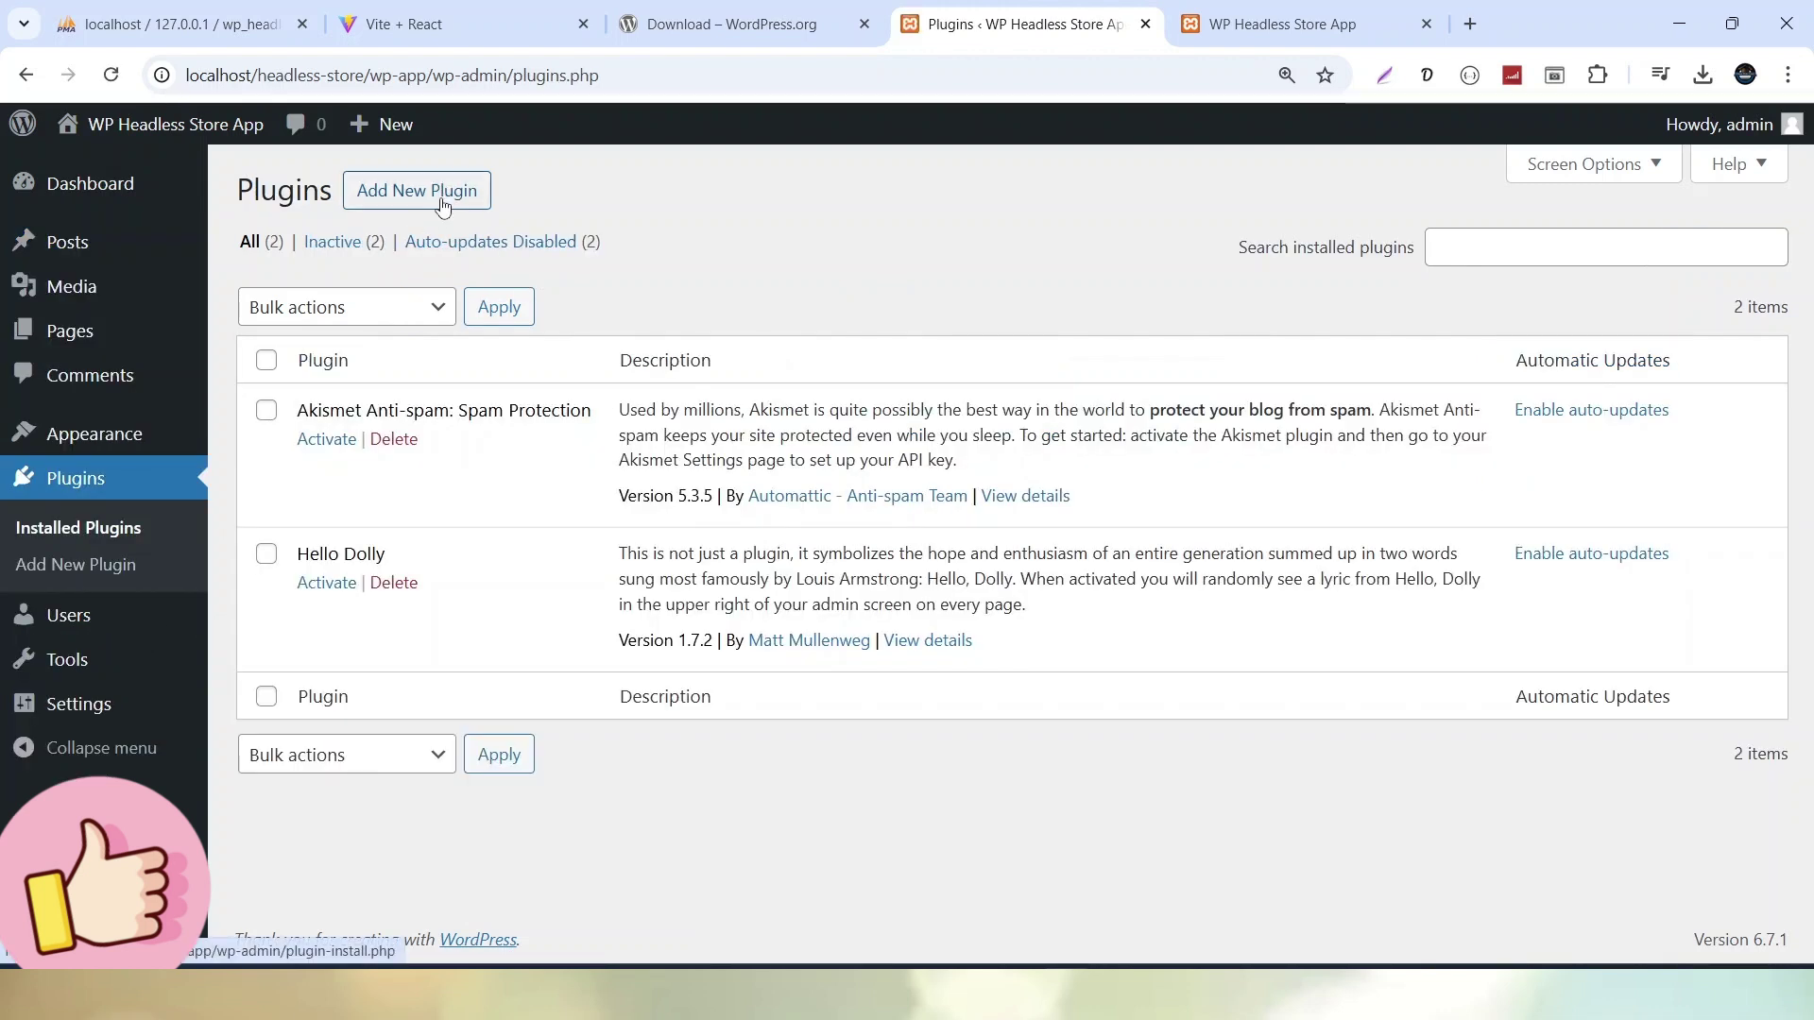
left_click(445, 203)
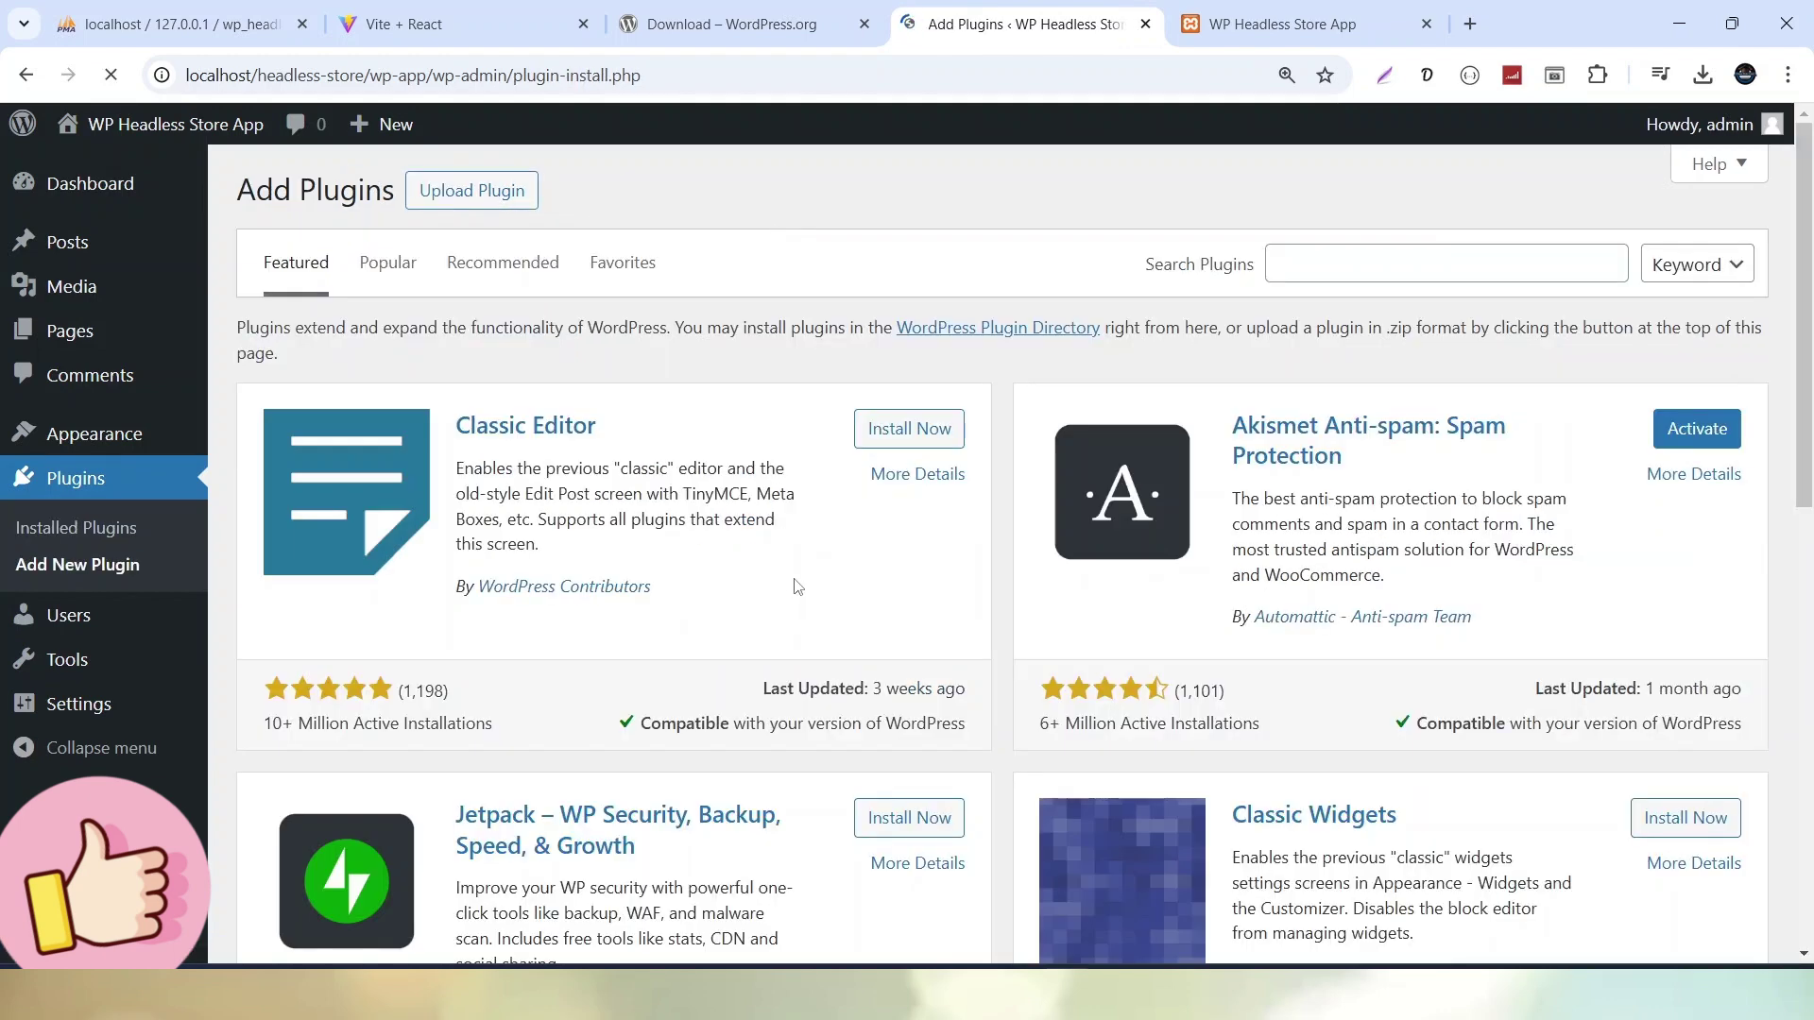
scroll(794, 592, "down", 10)
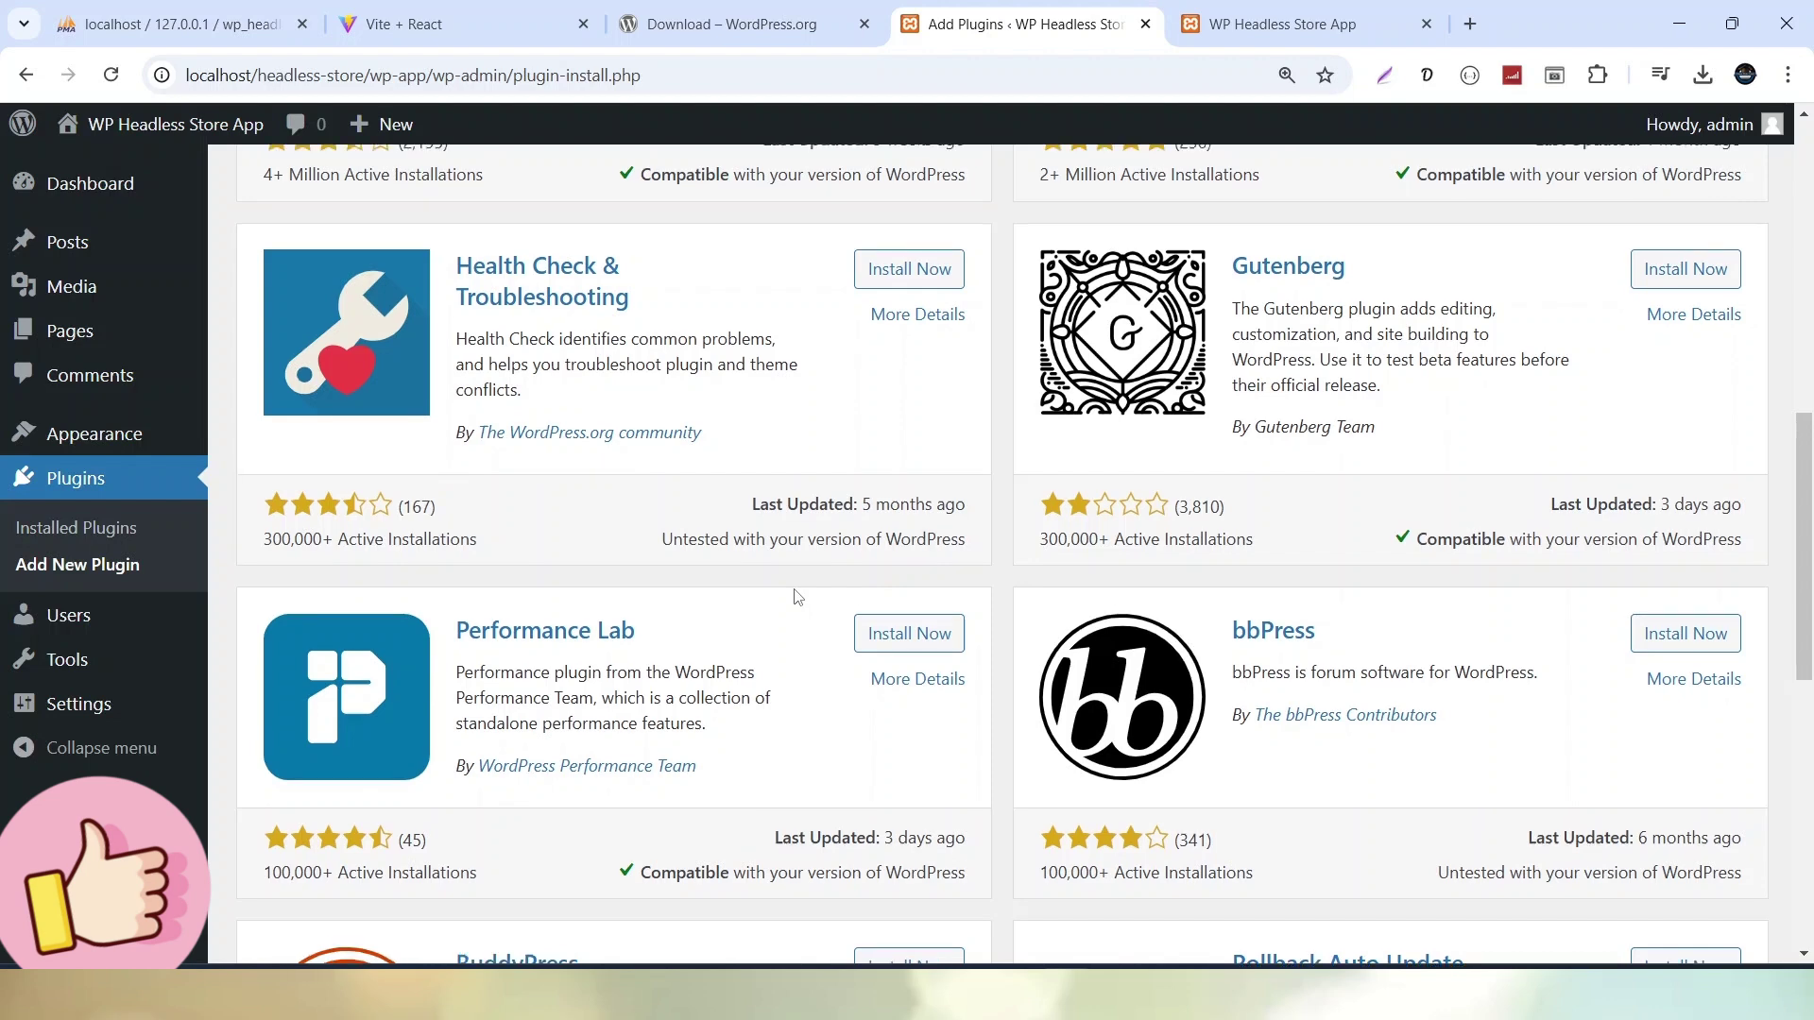
scroll(794, 591, "up", 10)
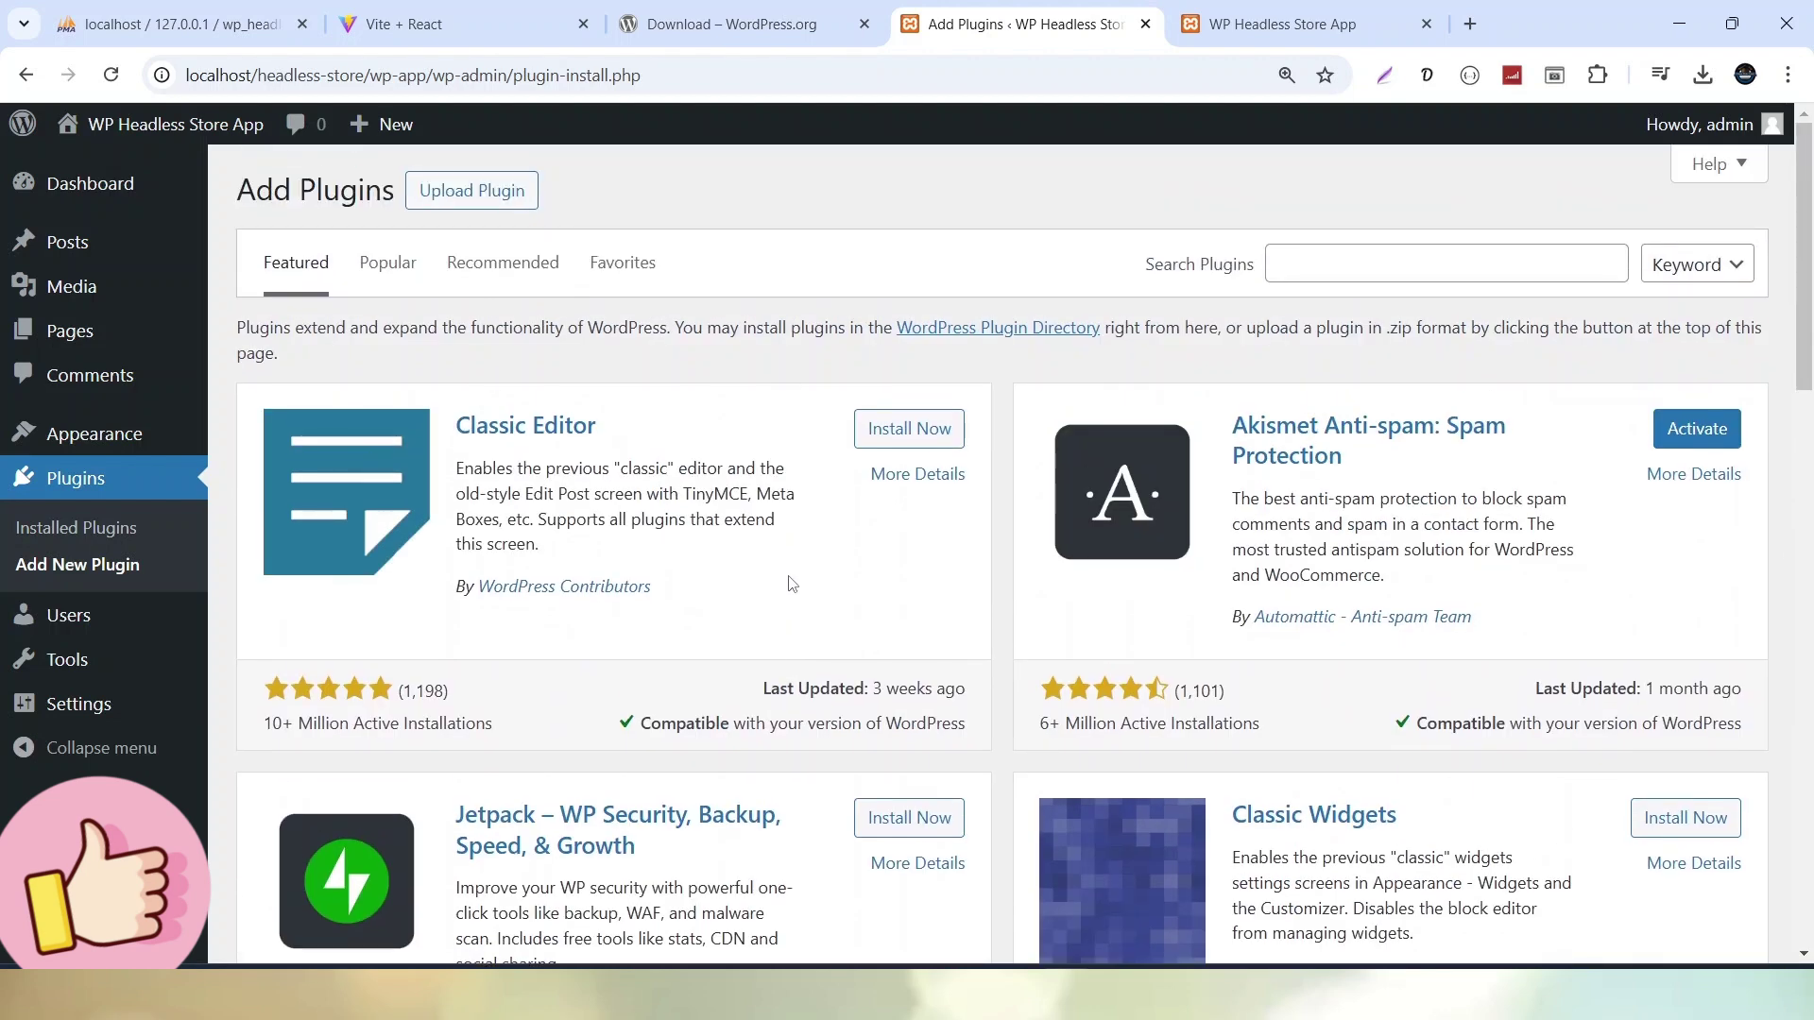